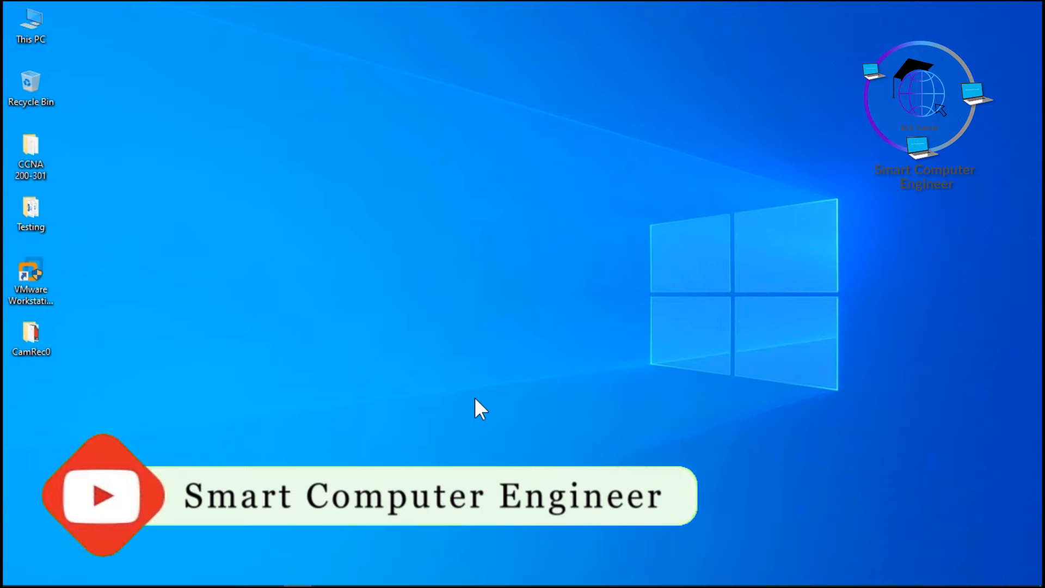
Start VMware Workstation and power on the EVE-NG virtual machine
mouse_move(382, 578)
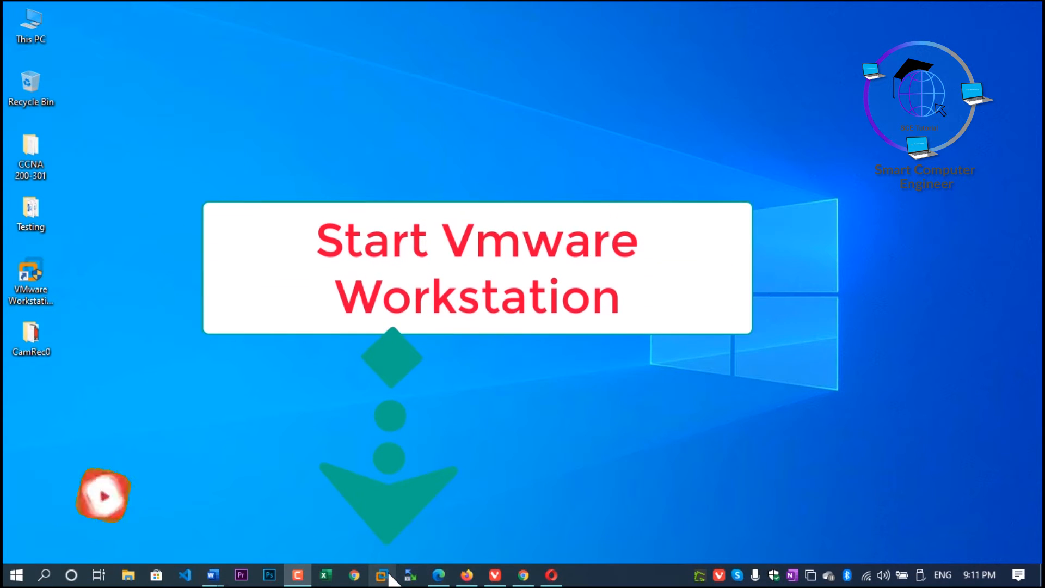
click(388, 573)
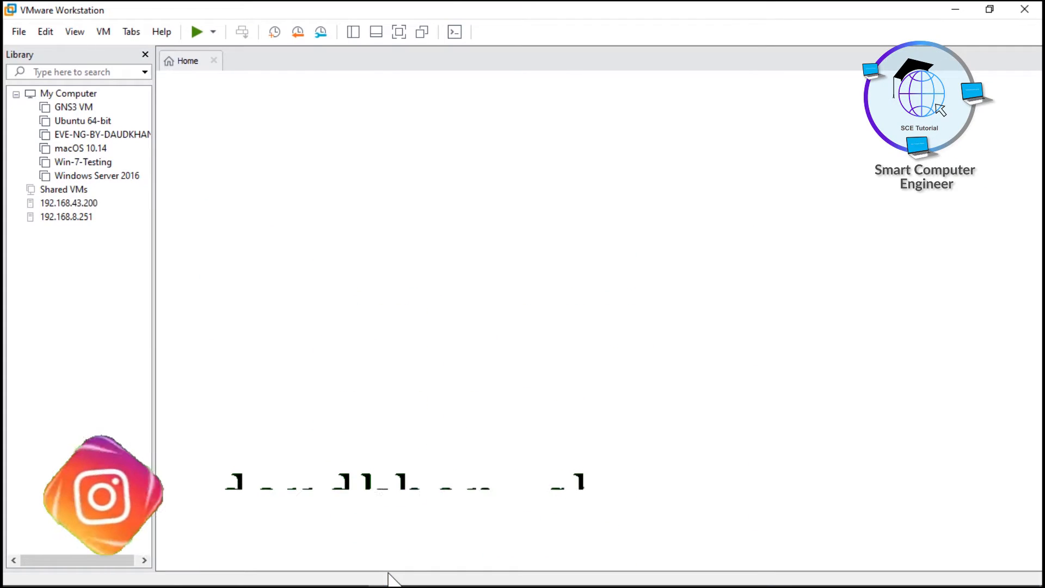
click(73, 134)
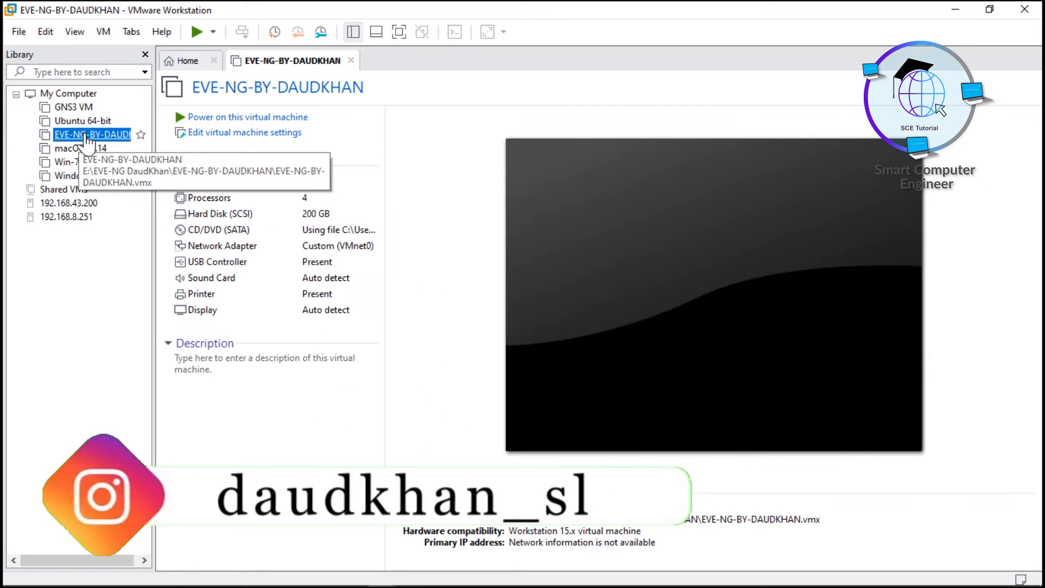
click(278, 121)
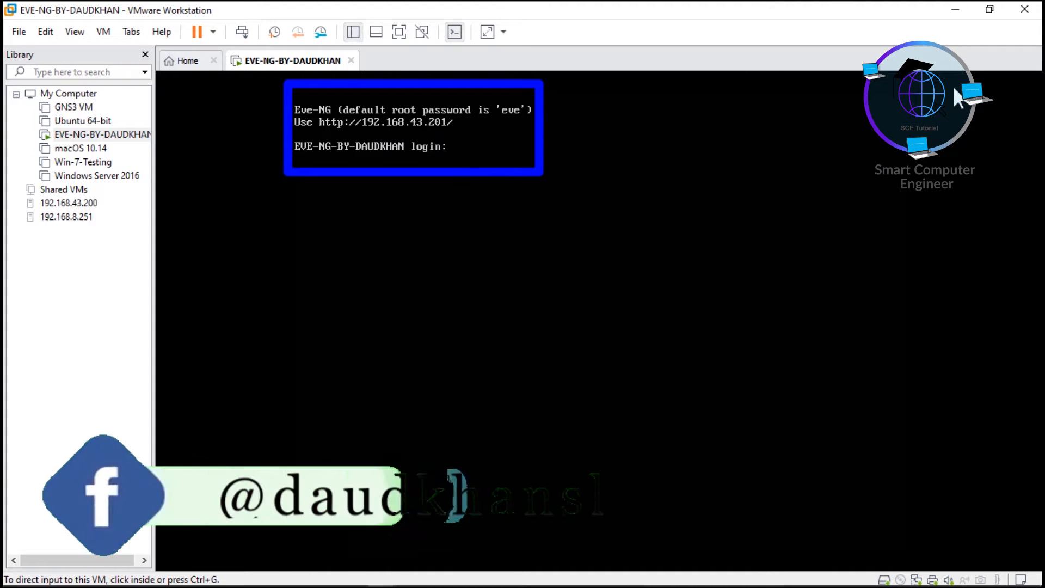
Switch to Chrome and load the EVE-NG web interface at 192.168.43.201
click(950, 13)
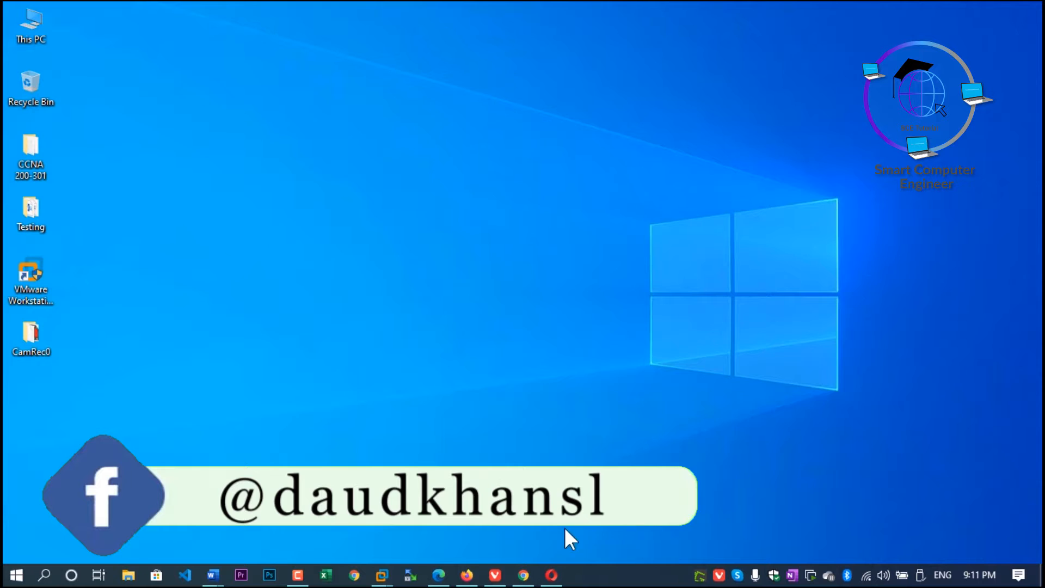
click(524, 575)
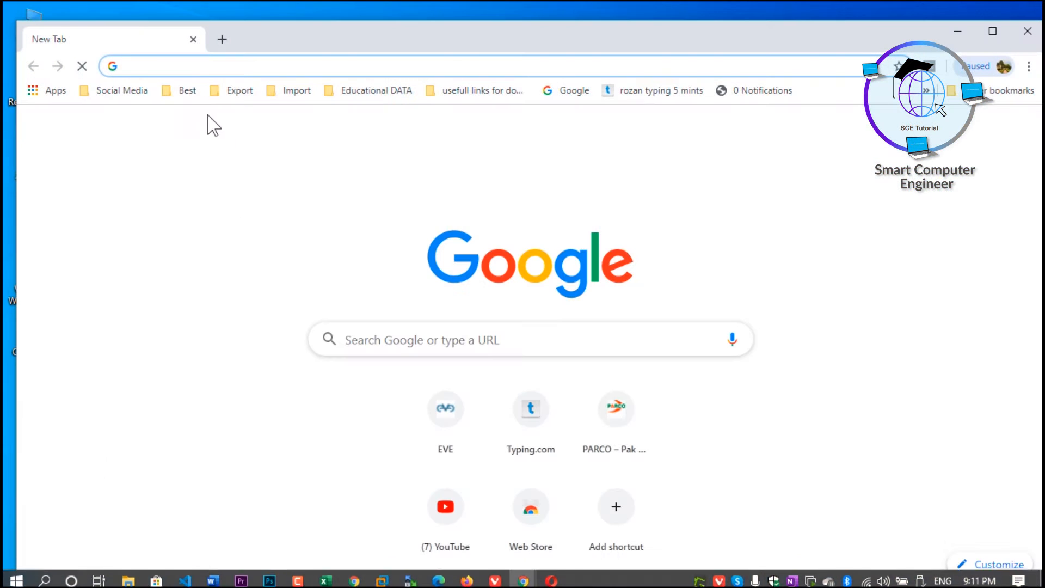
text(192.1)
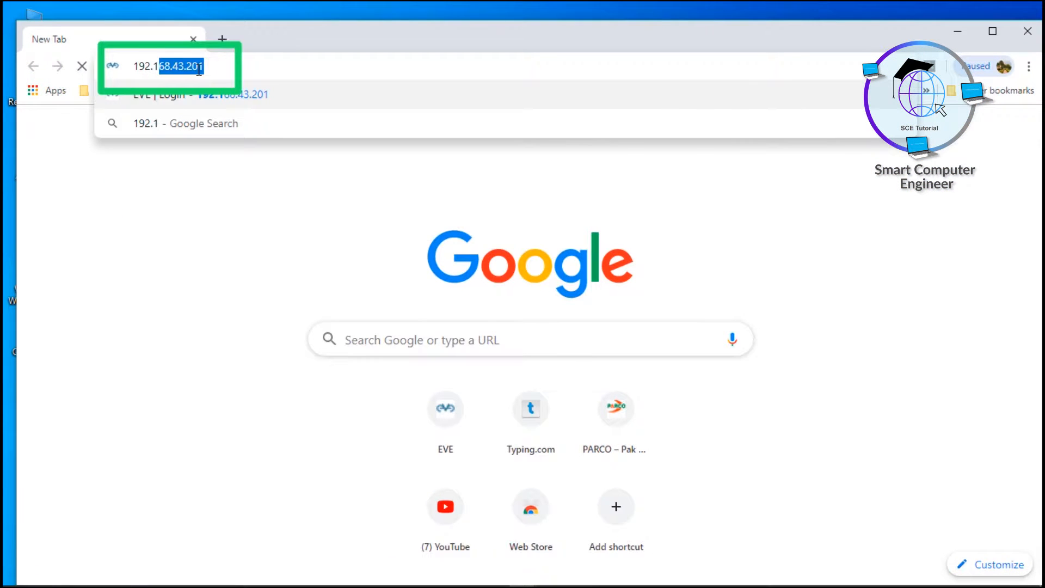
key(Return)
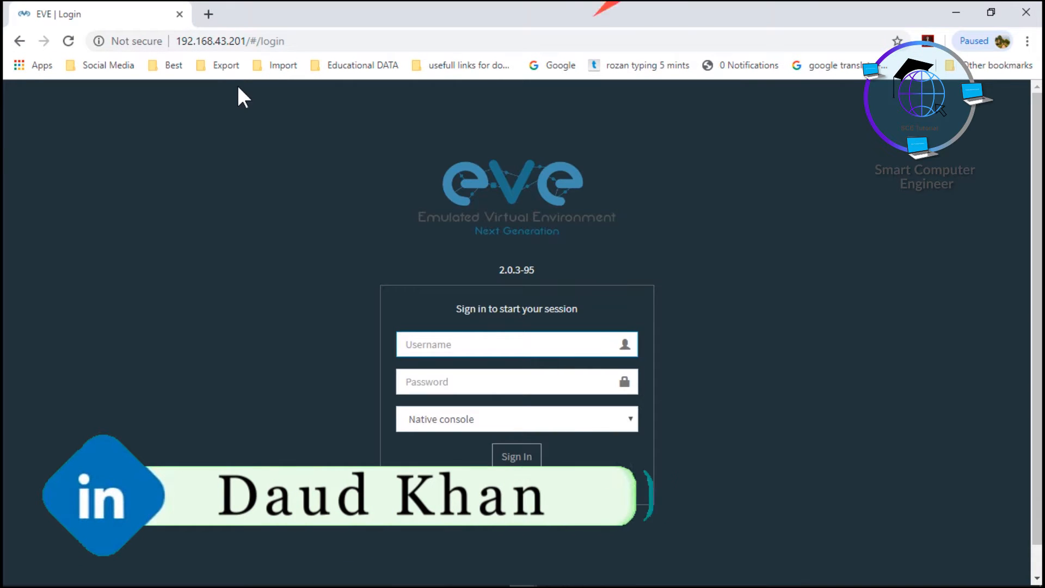
Sign in to EVE-NG with the account username and password, using the native console
text(aud)
key(BackSpace)
key(BackSpace)
key(BackSpace)
text(da)
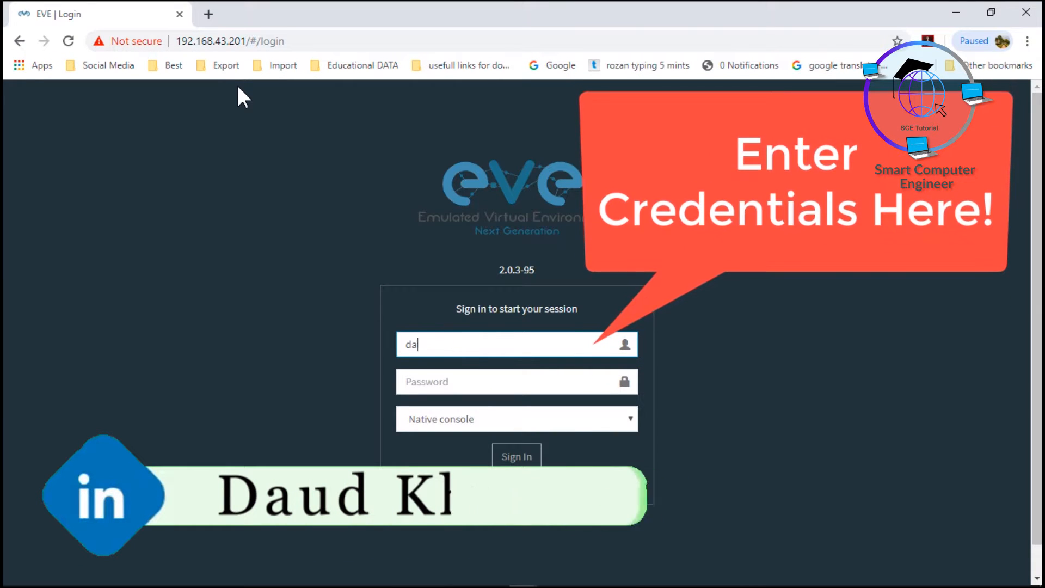
text(udkhan)
key(Tab)
text(••••••••)
key(Tab)
click(524, 460)
click(525, 460)
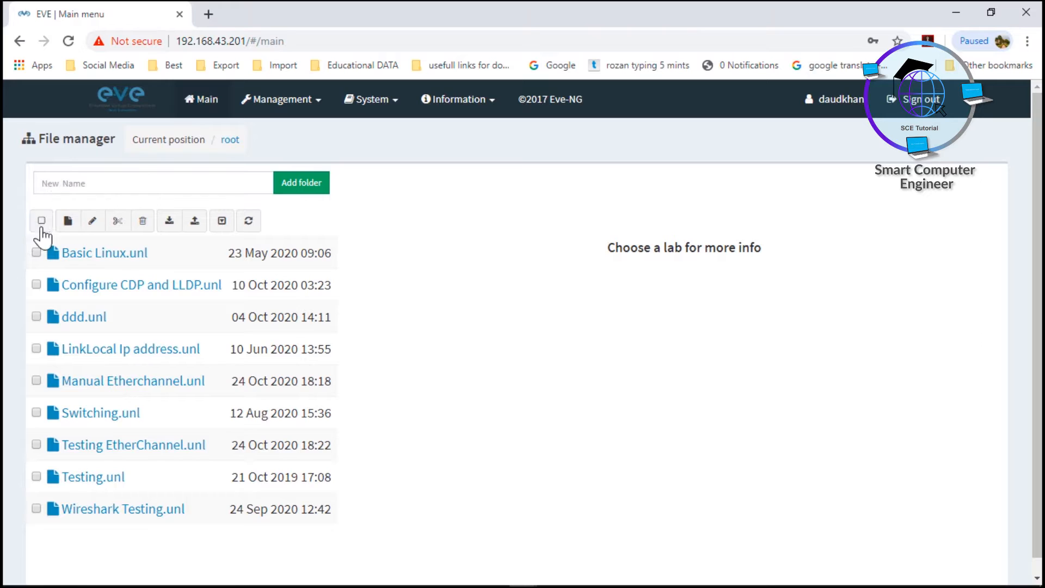
Create a new lab named Testing_Loadbalancing in the root folder
click(68, 221)
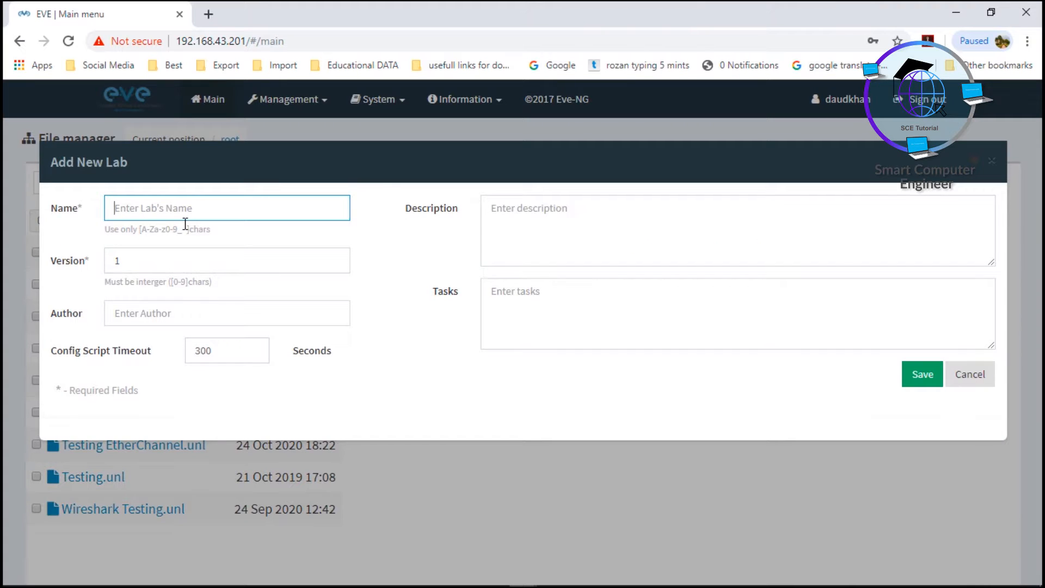
text(Testing_Loadbalancing)
key(Return)
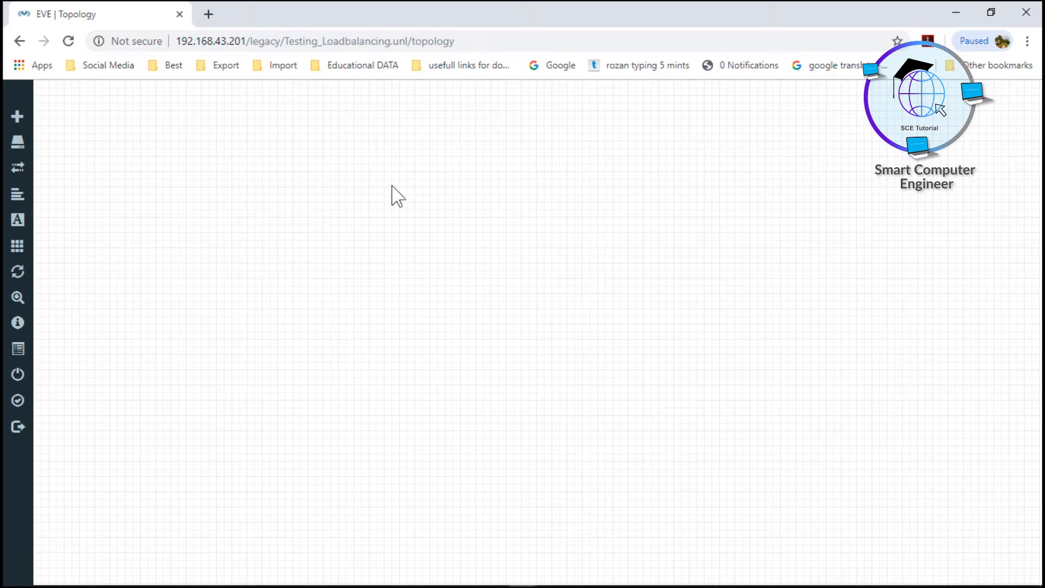
Add two Cisco vIOS L2 nodes to the topology with the viosl2-newone image and the name prefix Switch
right_click(415, 172)
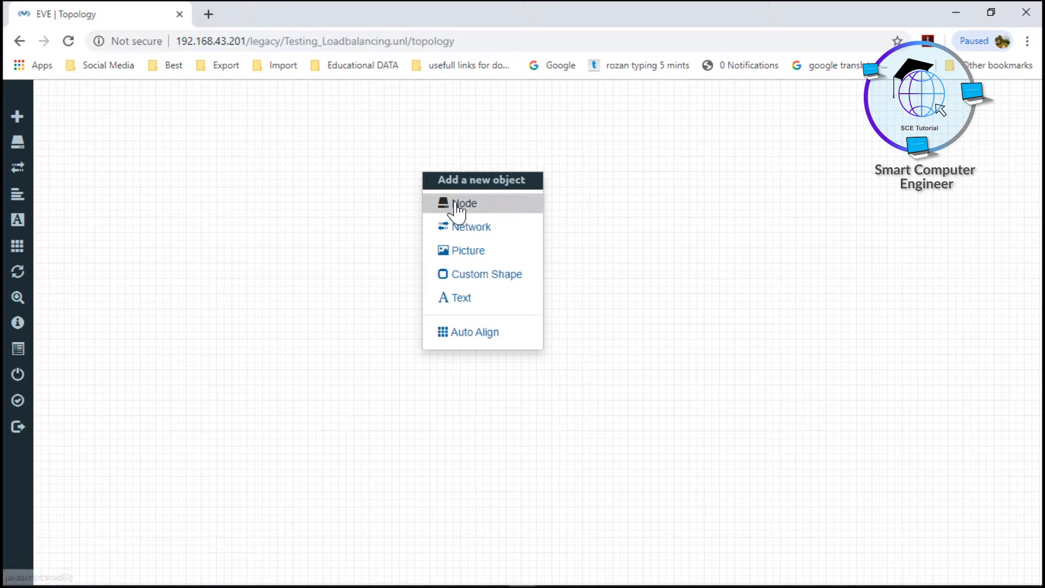
click(464, 205)
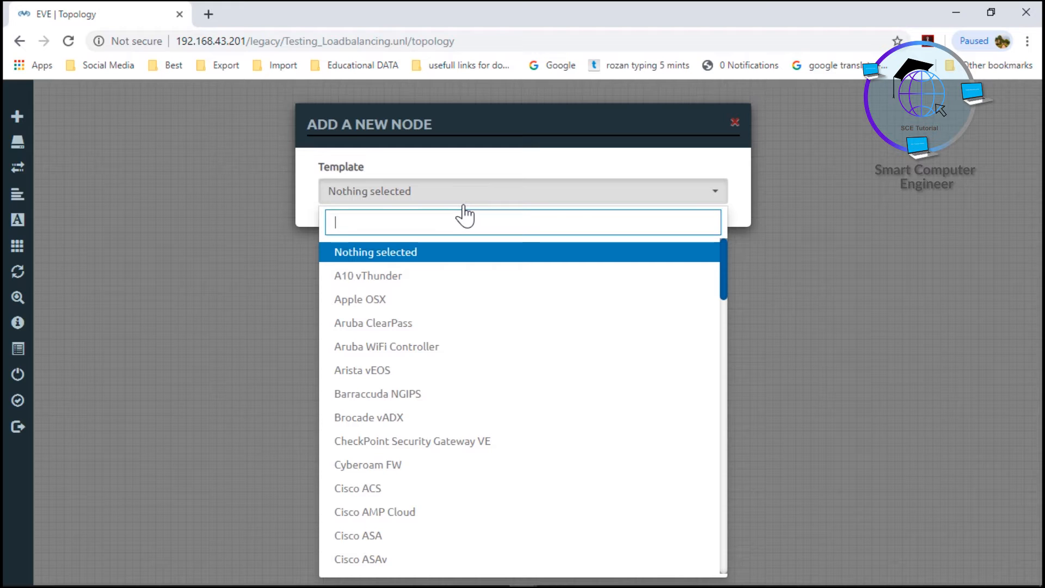
text(io)
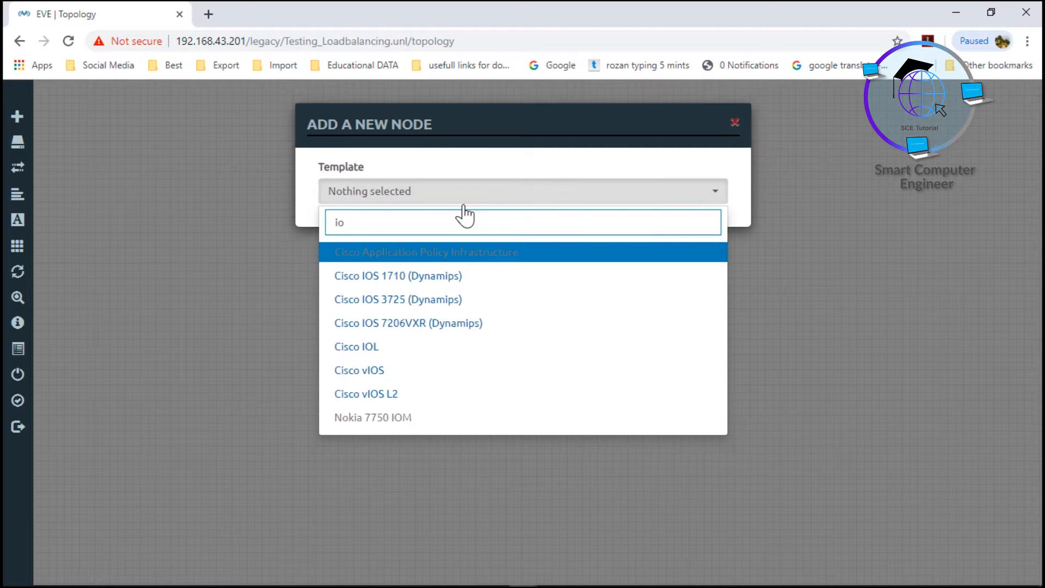
key(Down)
key(Down)
key(Down)
key(Down)
key(Down)
key(Down)
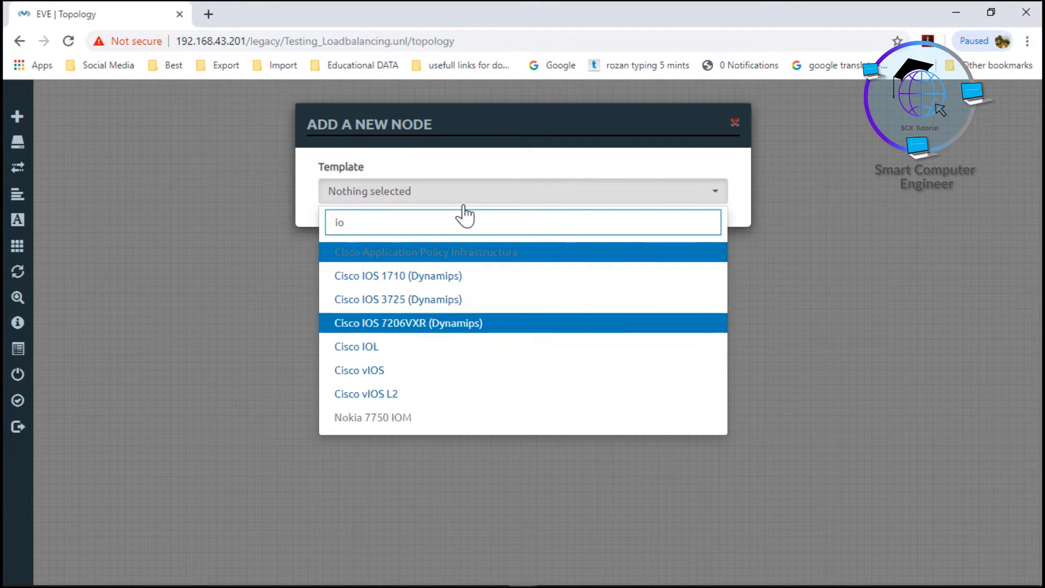
key(Return)
key(Tab)
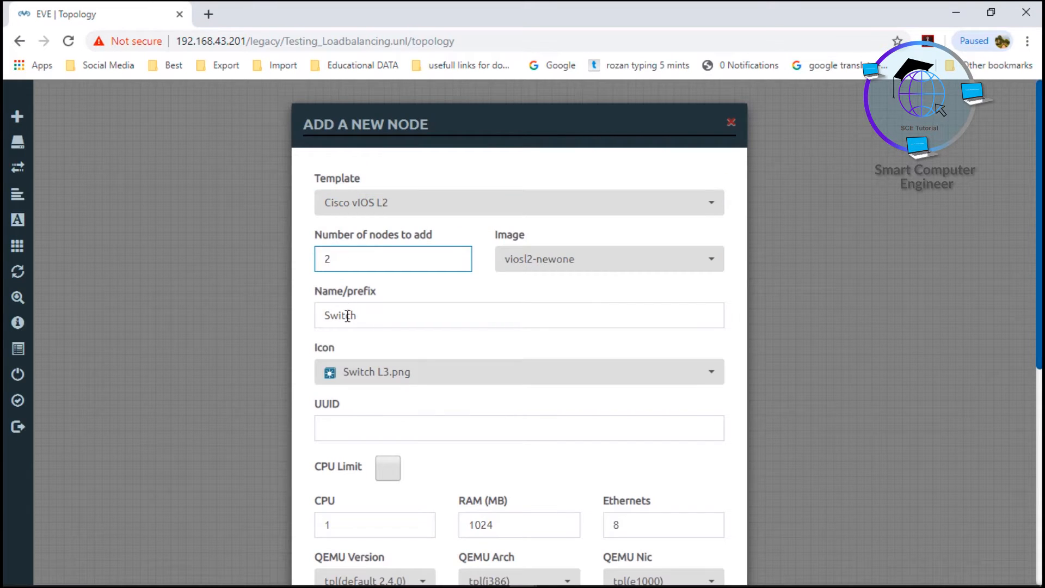
scroll(369, 327, down, 2)
scroll(387, 373, down, 6)
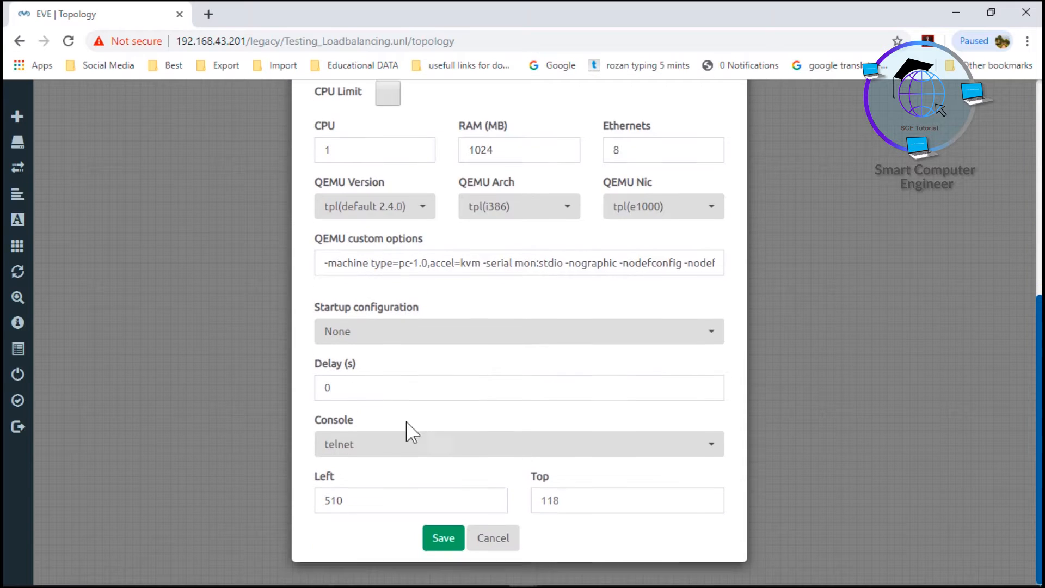
click(443, 537)
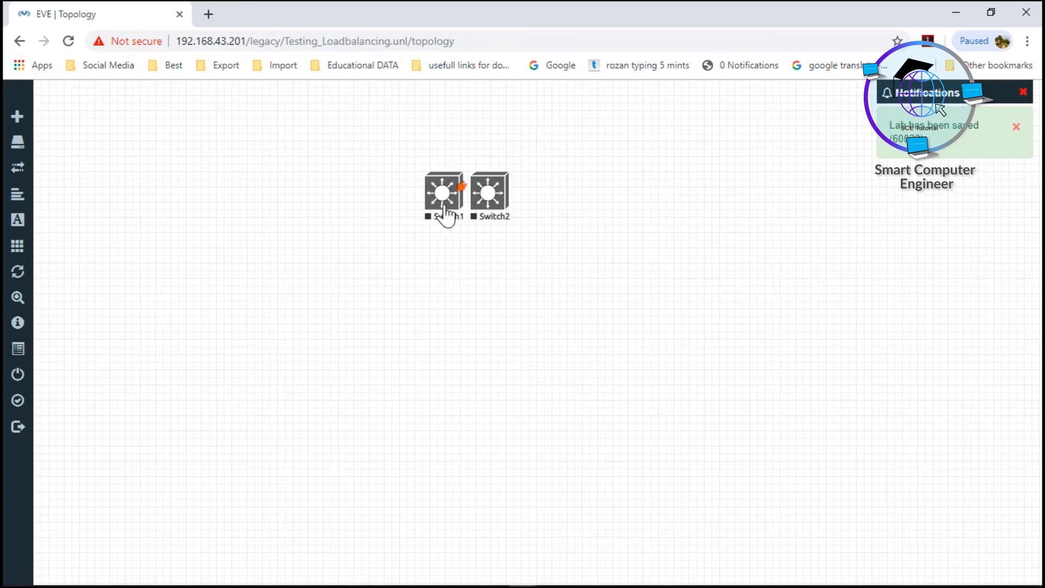
Space Switch1 away from Switch2 and connect them with two links, Gi0/0 to Gi0/0 and Gi0/1 to Gi0/1
drag(443, 201, 485, 190)
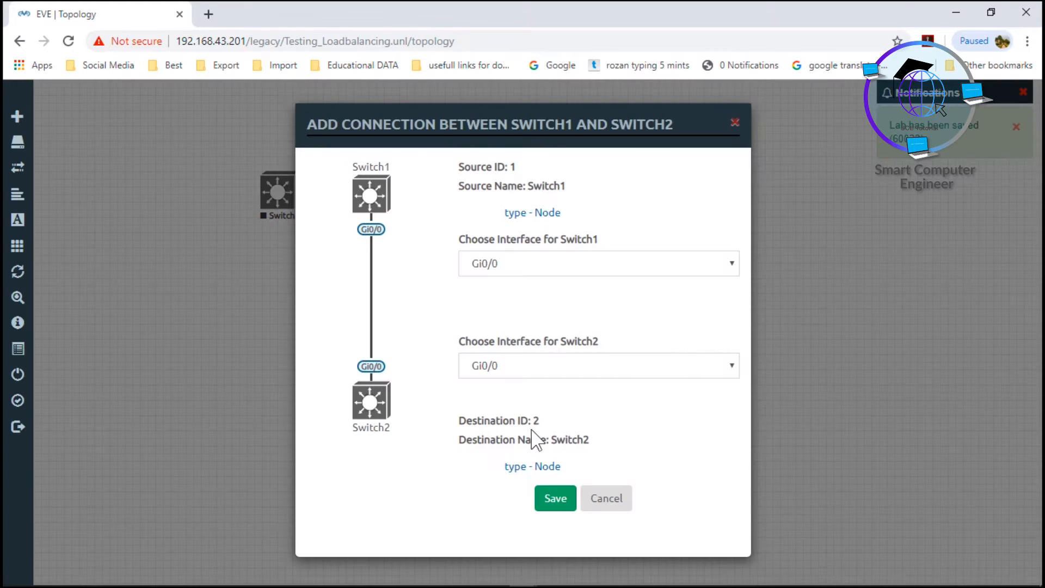
click(558, 501)
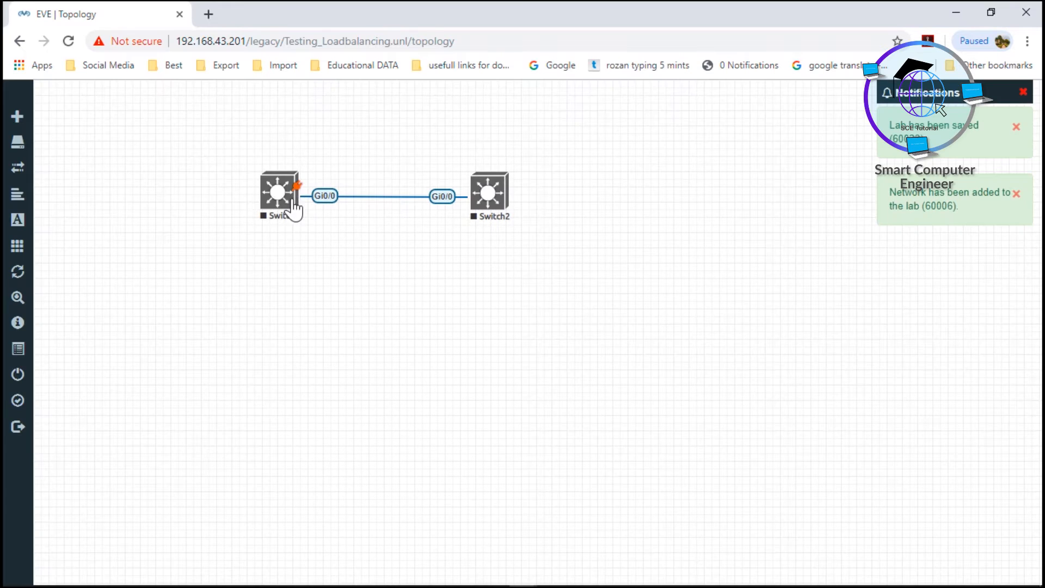
drag(298, 192, 490, 190)
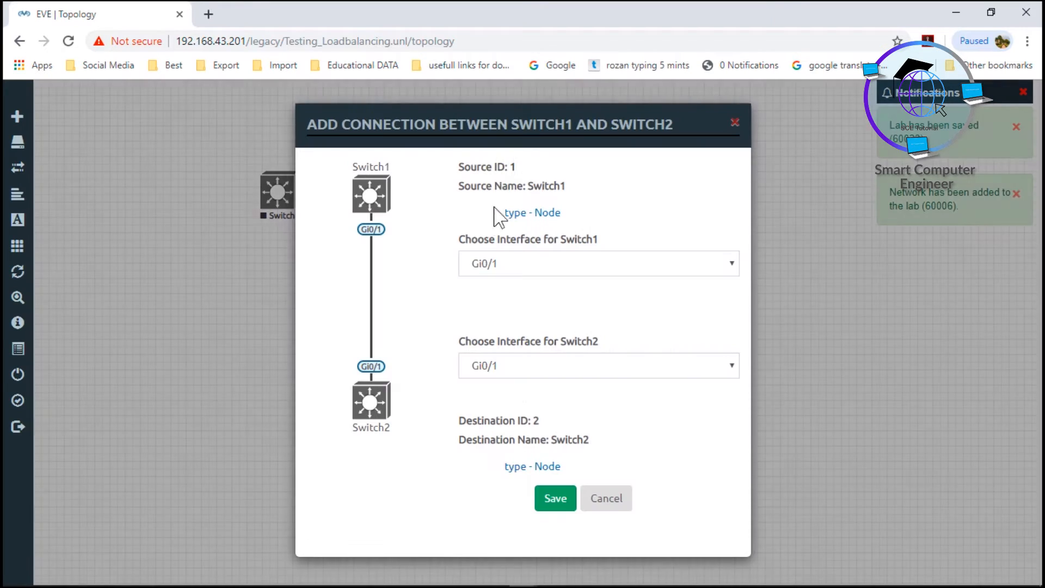
click(553, 500)
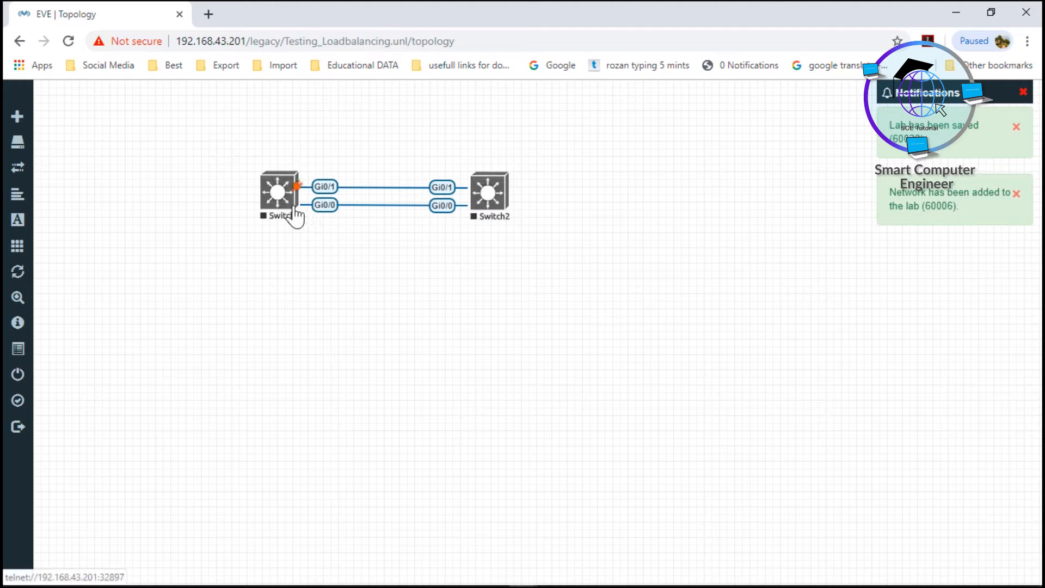
Add six Virtual PC (VPCS) nodes below the switches with the name prefix PC
right_click(292, 333)
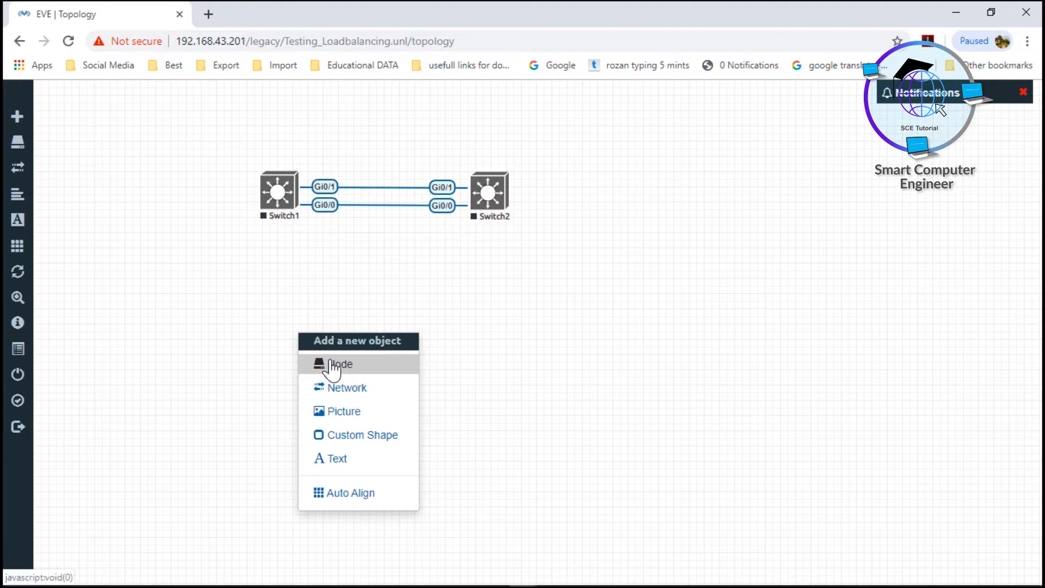
click(338, 365)
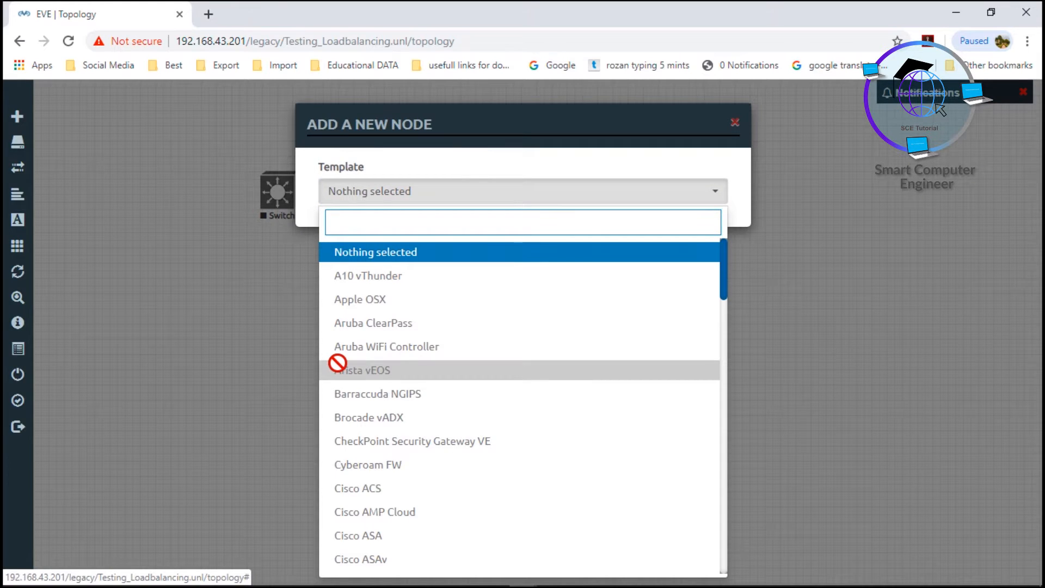
text(pc)
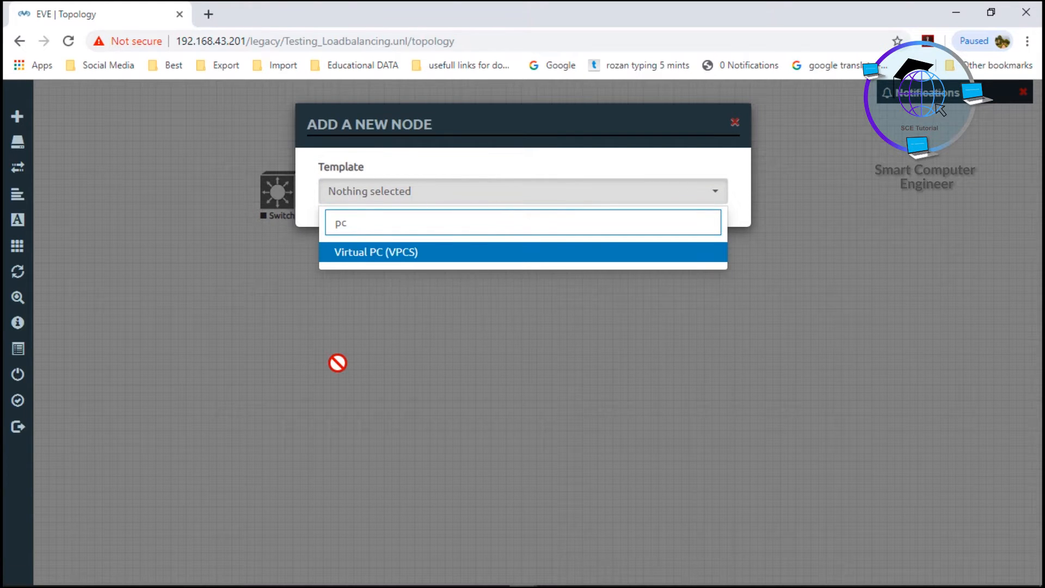
click(430, 261)
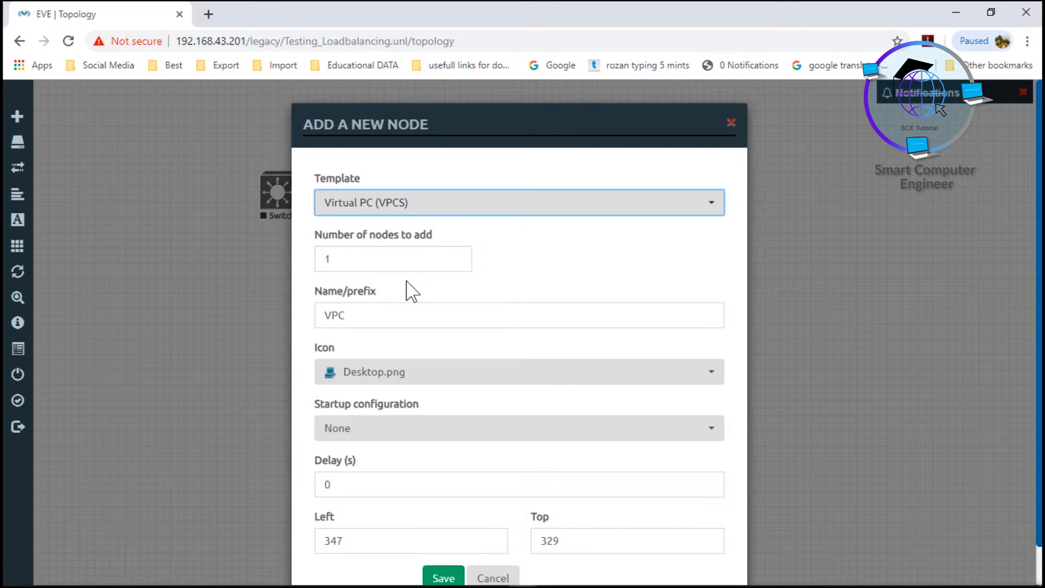
click(338, 321)
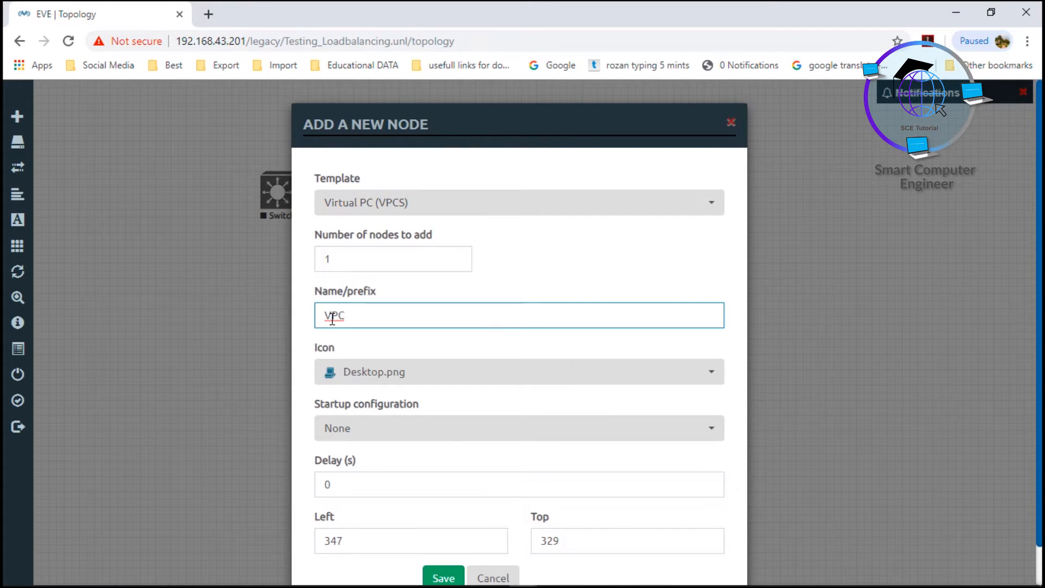
double_click(351, 253)
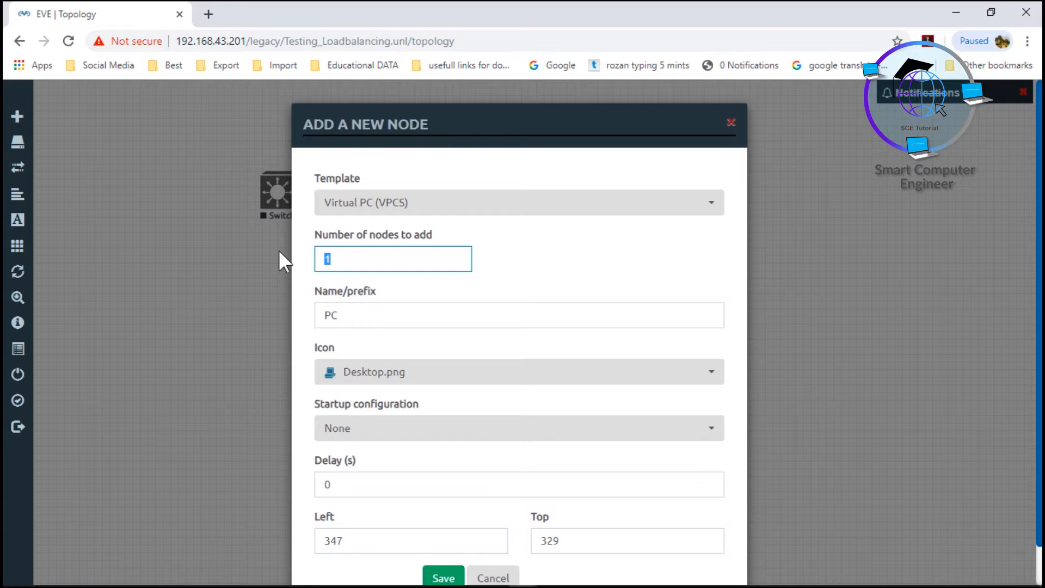
text(6)
scroll(386, 458, down, 1)
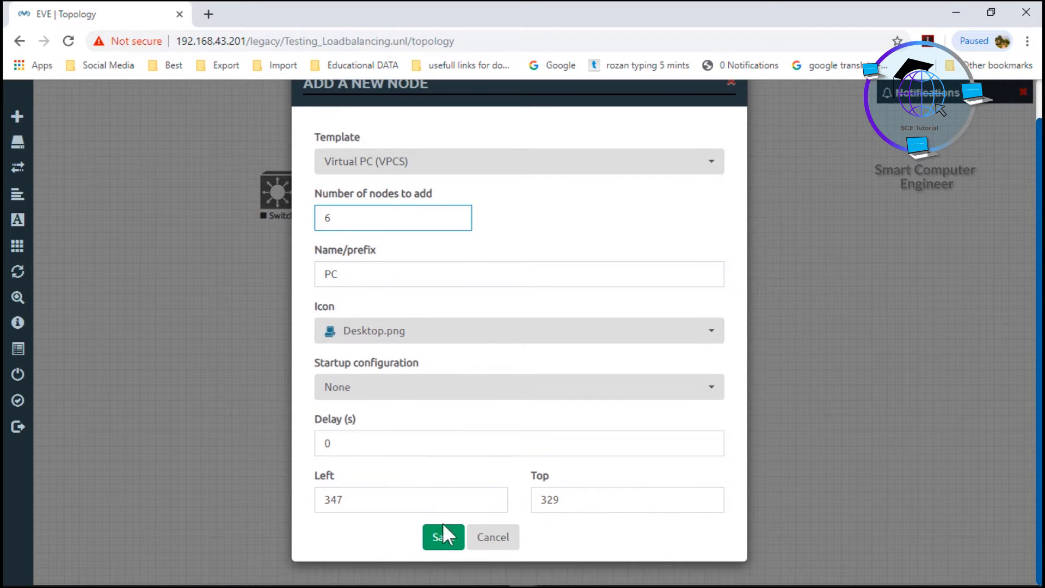
click(444, 540)
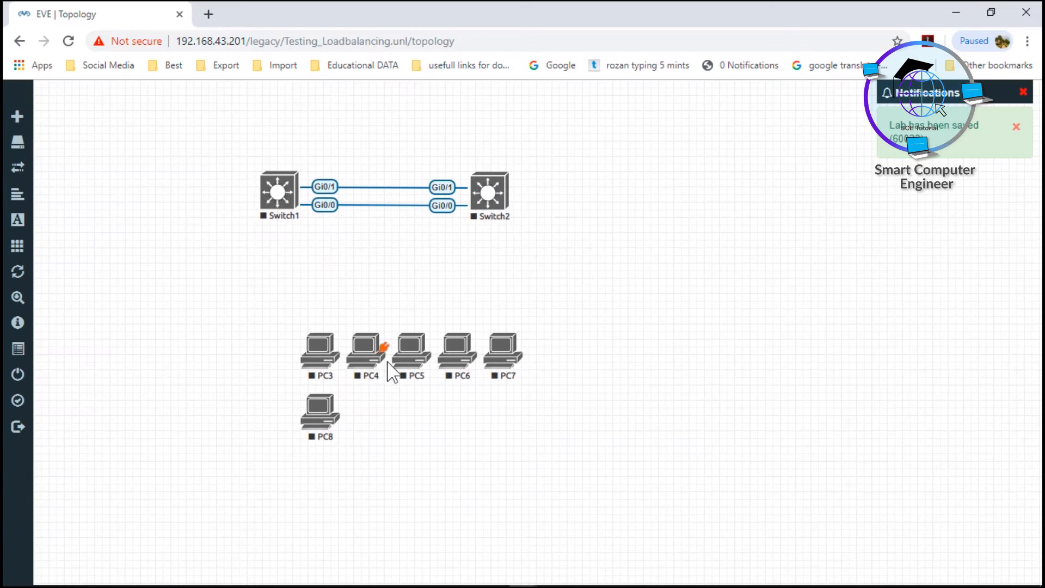
Arrange PC3, PC4 and PC5 in a column beside Switch1, and PC6, PC7 and PC8 in a column beside Switch2
drag(315, 349, 202, 126)
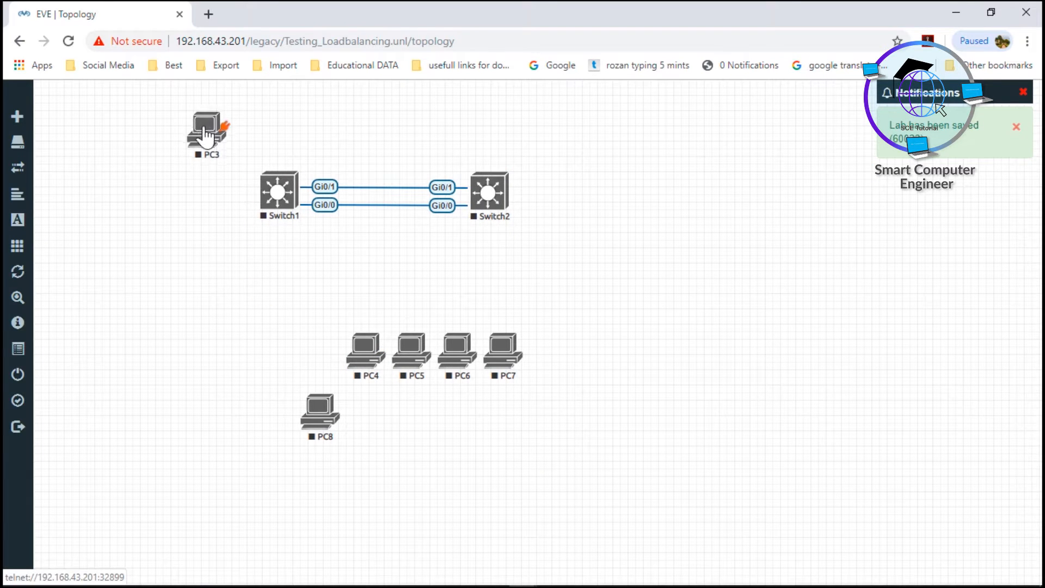
drag(370, 352, 189, 216)
drag(412, 353, 189, 304)
drag(467, 353, 593, 133)
drag(500, 355, 588, 217)
drag(339, 408, 588, 299)
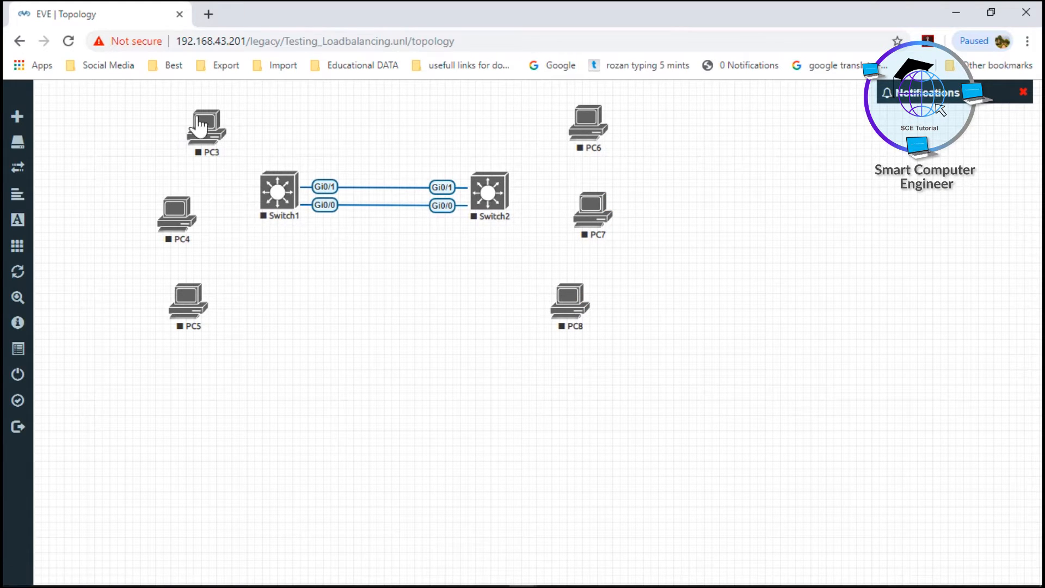
Connect PC3's eth0 interface to Gi0/2 on Switch1
drag(228, 131, 278, 187)
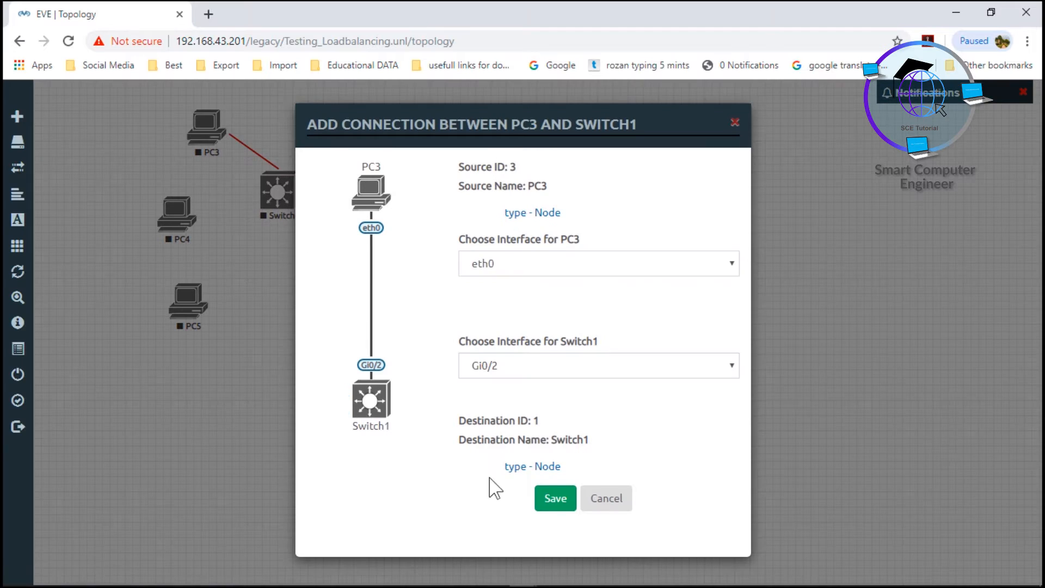
click(553, 498)
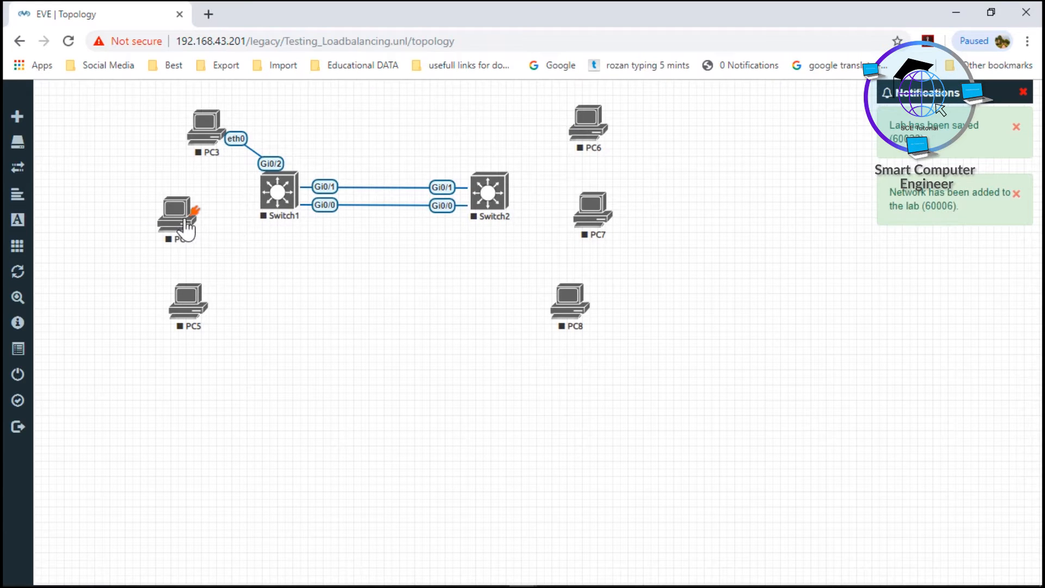
Connect PC4's eth0 to Gi0/3 and PC5's eth0 to Gi1/0 on Switch1
drag(196, 212, 275, 191)
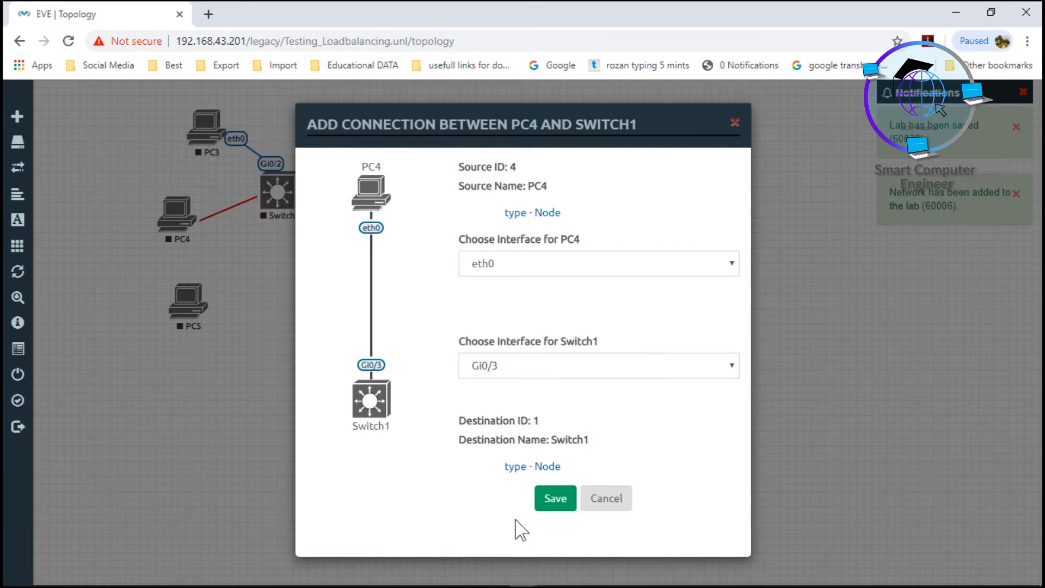
click(556, 498)
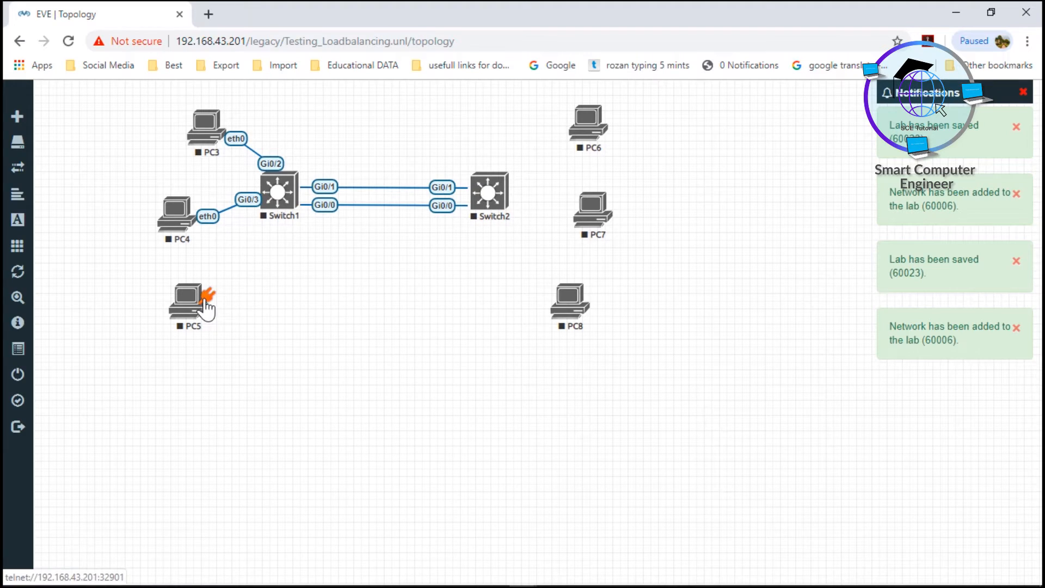
drag(207, 310, 277, 191)
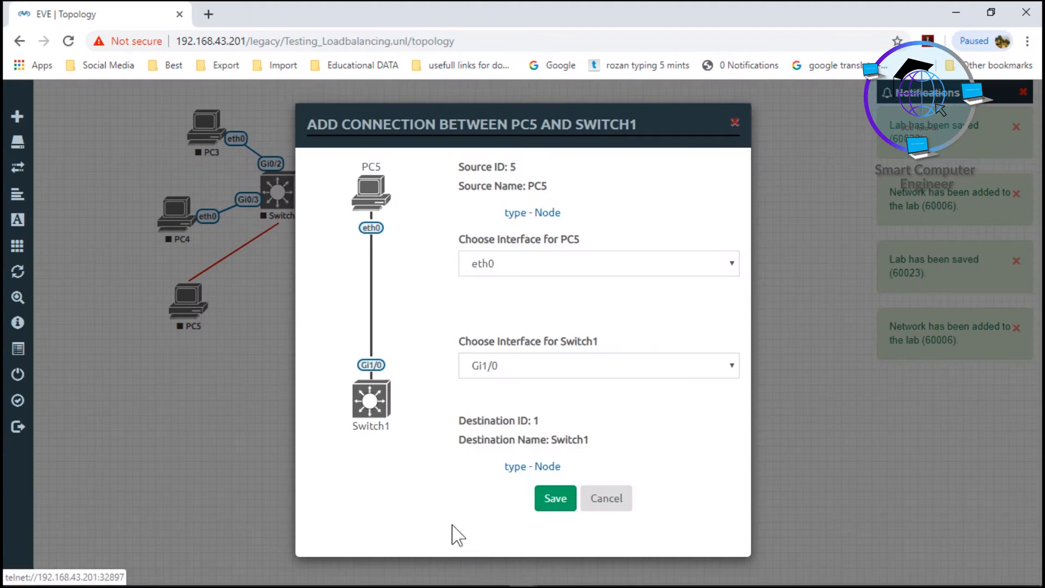
click(549, 502)
Connect the eth0 interfaces of PC6, PC7 and PC8 to Gi0/2, Gi0/3 and Gi1/0 on Switch2 respectively
drag(610, 123, 493, 215)
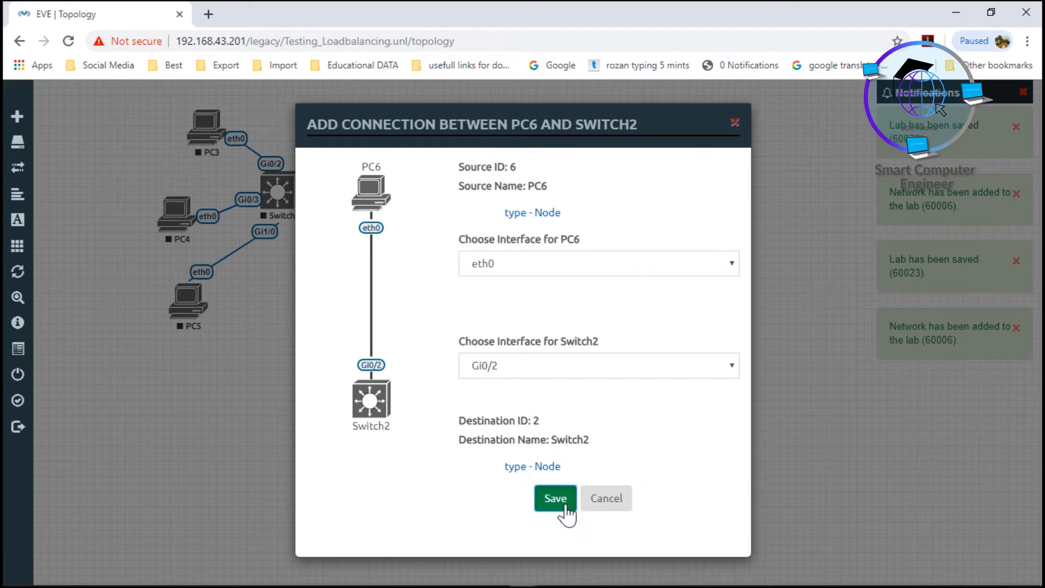
click(565, 507)
drag(611, 217, 489, 192)
click(551, 499)
drag(597, 297, 491, 192)
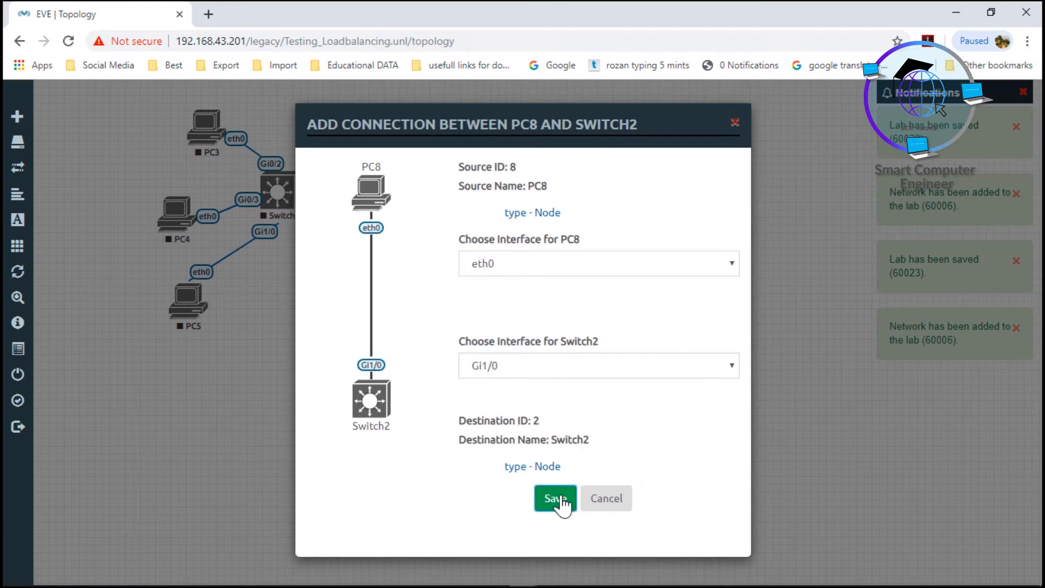
click(561, 498)
Start all nodes in the lab topology
mouse_move(40, 221)
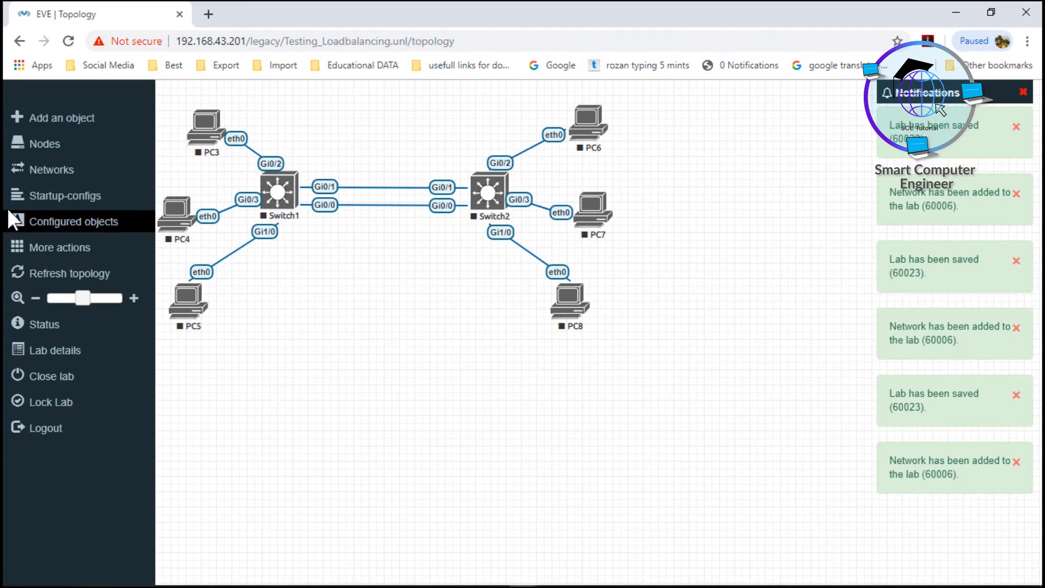
click(53, 251)
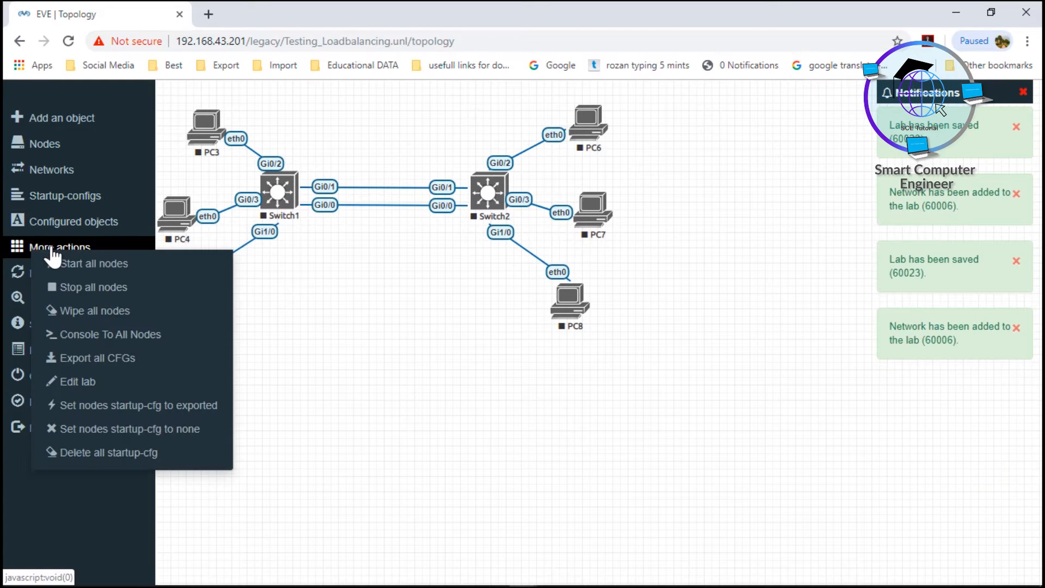
click(88, 264)
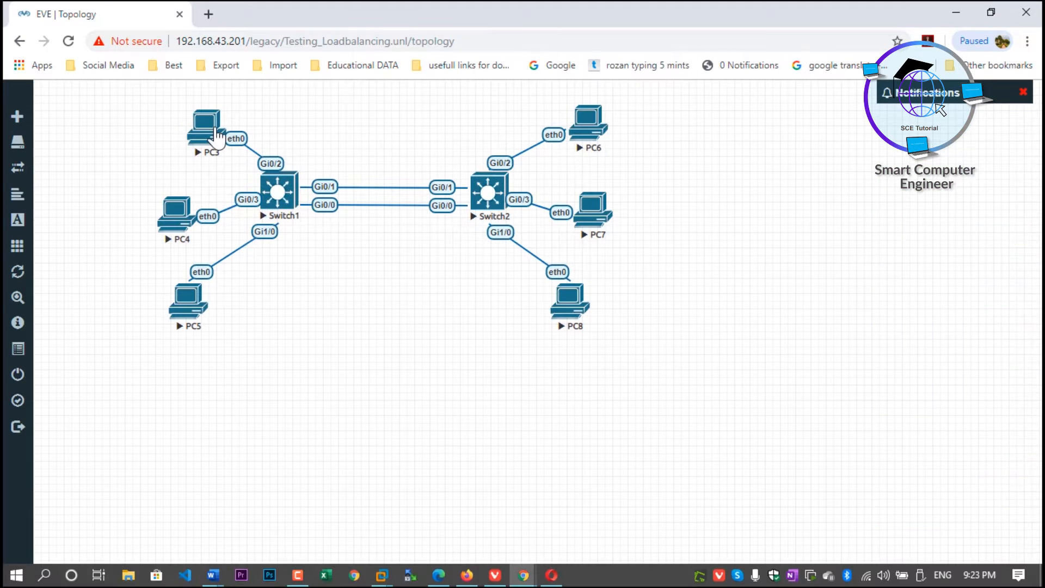
Open PC3's console in the Telnet client and assign it IP address 10.0.0.3 with mask 255.0.0.0
click(214, 132)
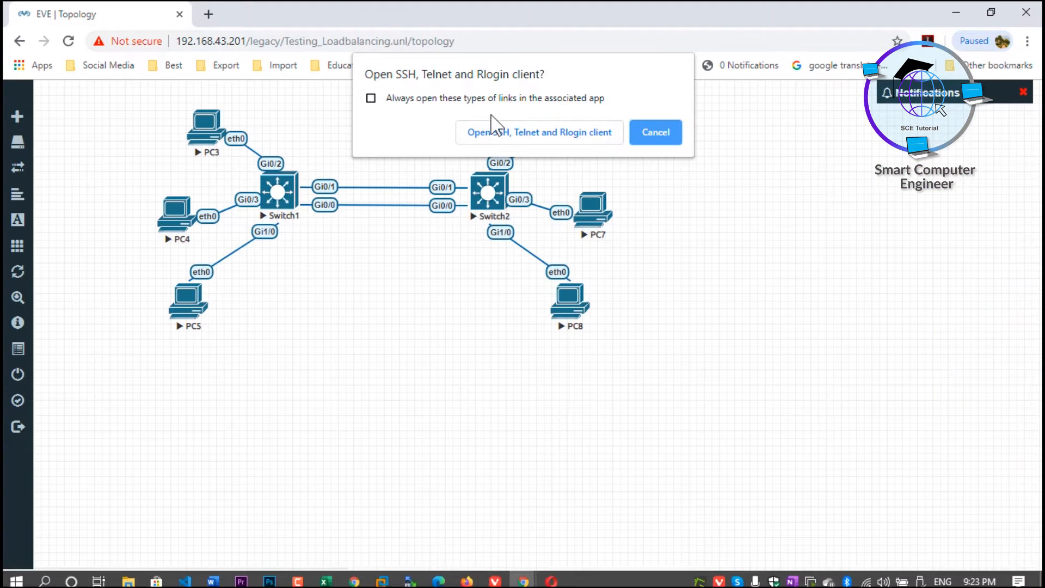
click(507, 134)
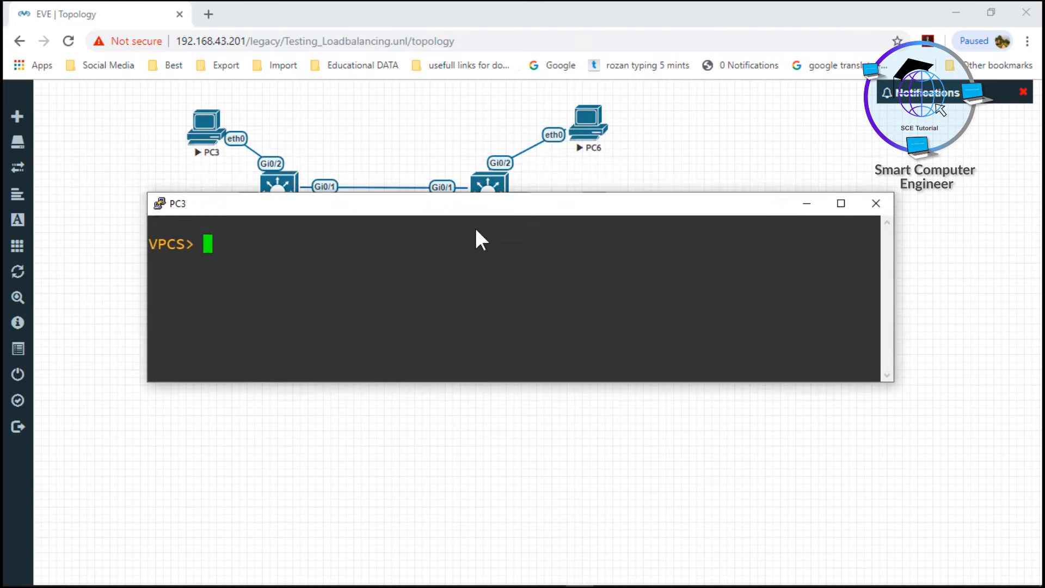
key(Return)
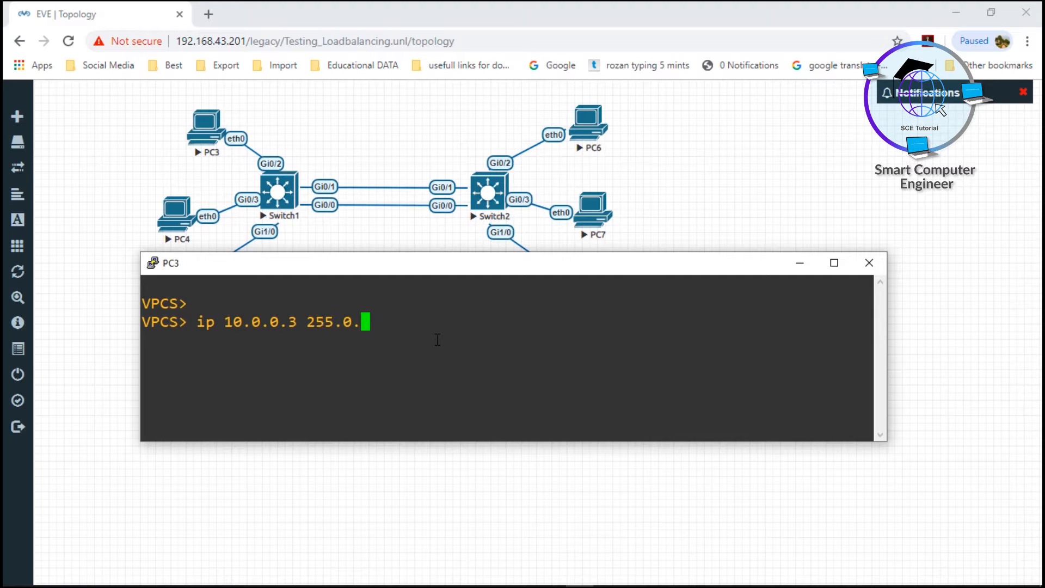
key(Return)
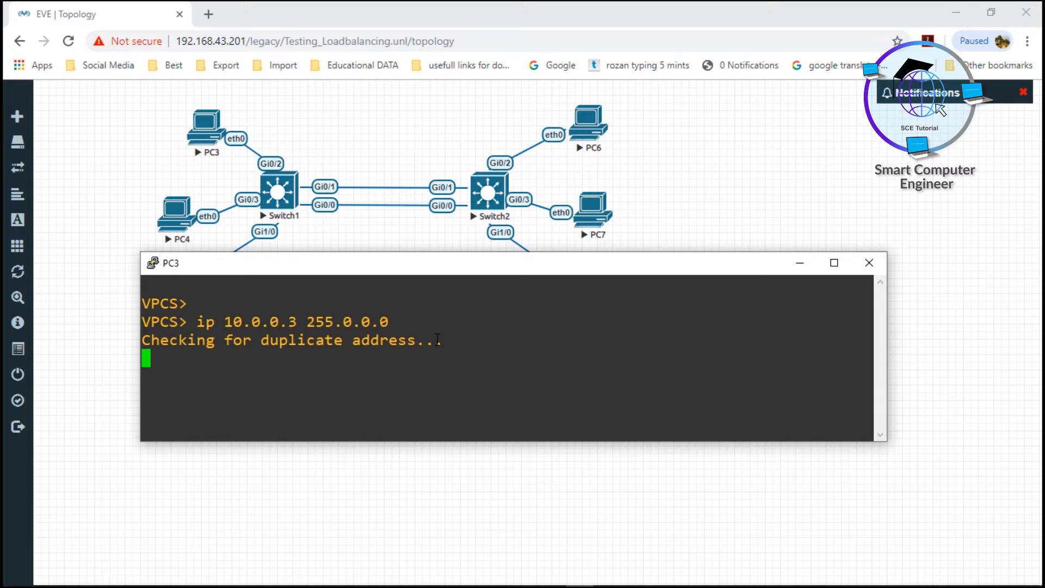
click(800, 264)
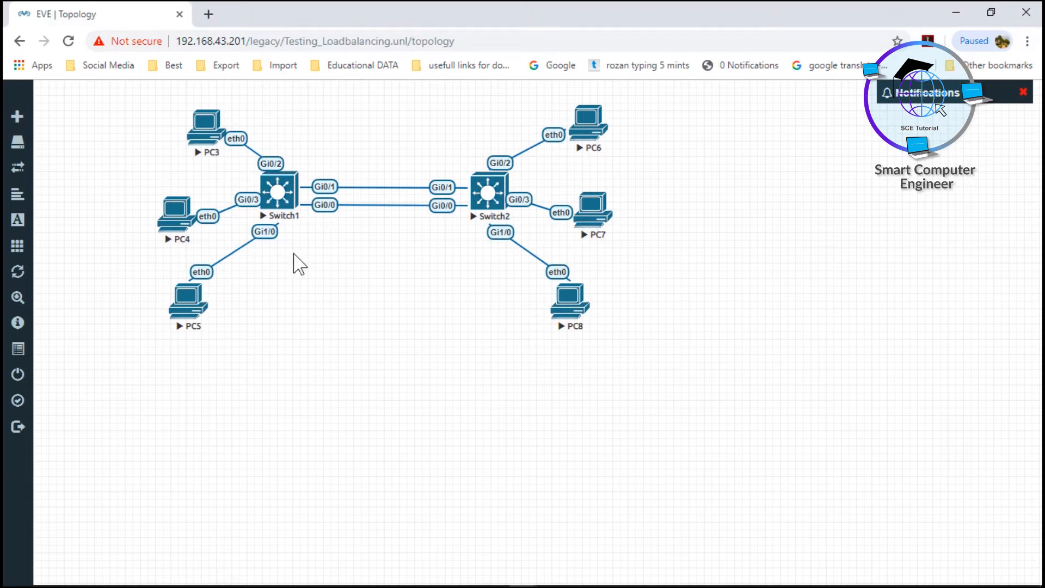
Open PC4's console in the Telnet client and assign it IP address 10.0.0.4 with mask 255.0.0.0
click(181, 220)
click(504, 139)
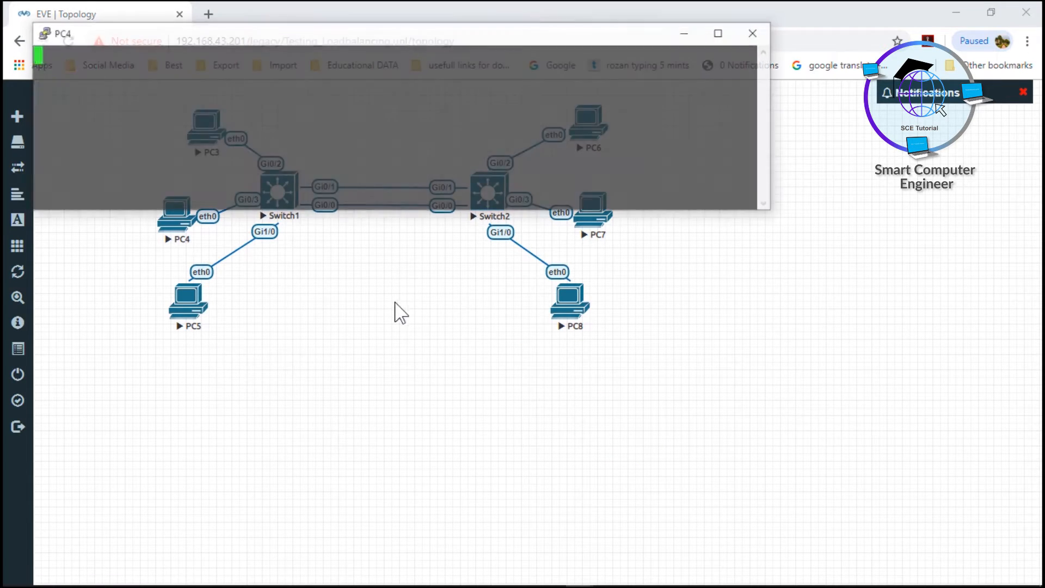
drag(388, 38, 438, 354)
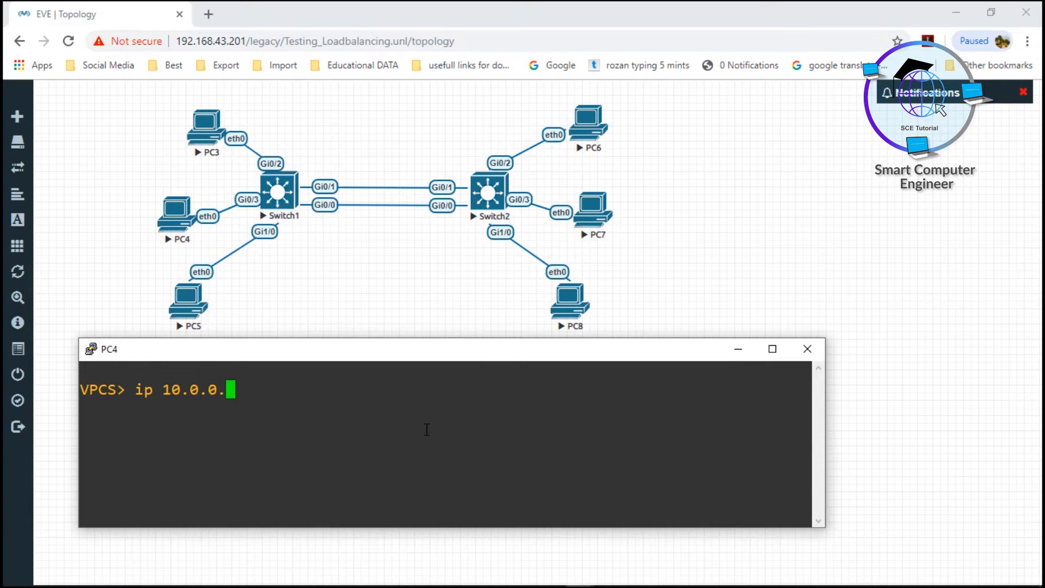
text(.0.0.)
key(Return)
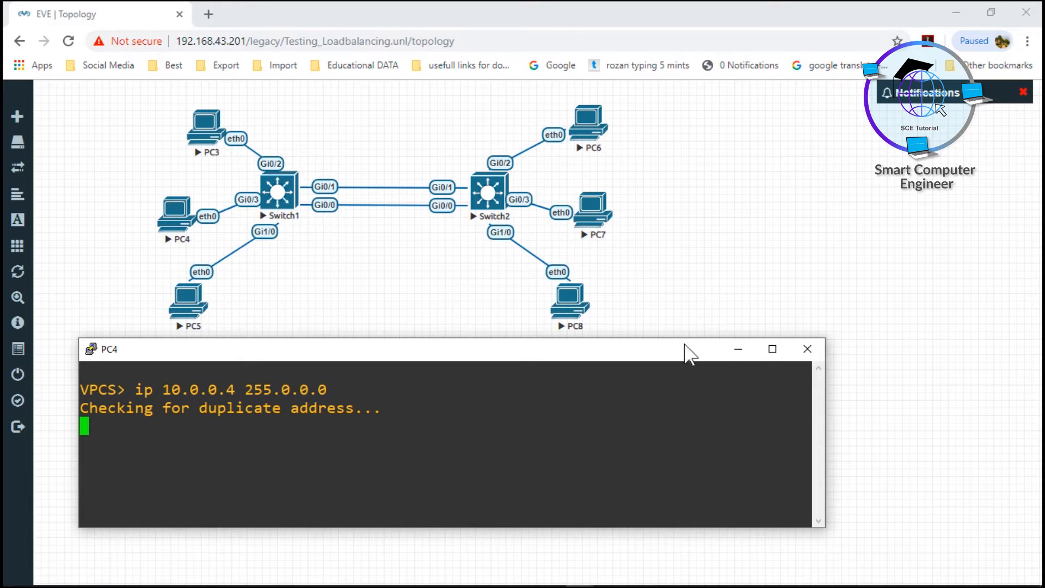
Open PC5's console in the Telnet client and assign it IP address 10.0.0.5 with mask 255.0.0.0
click(185, 303)
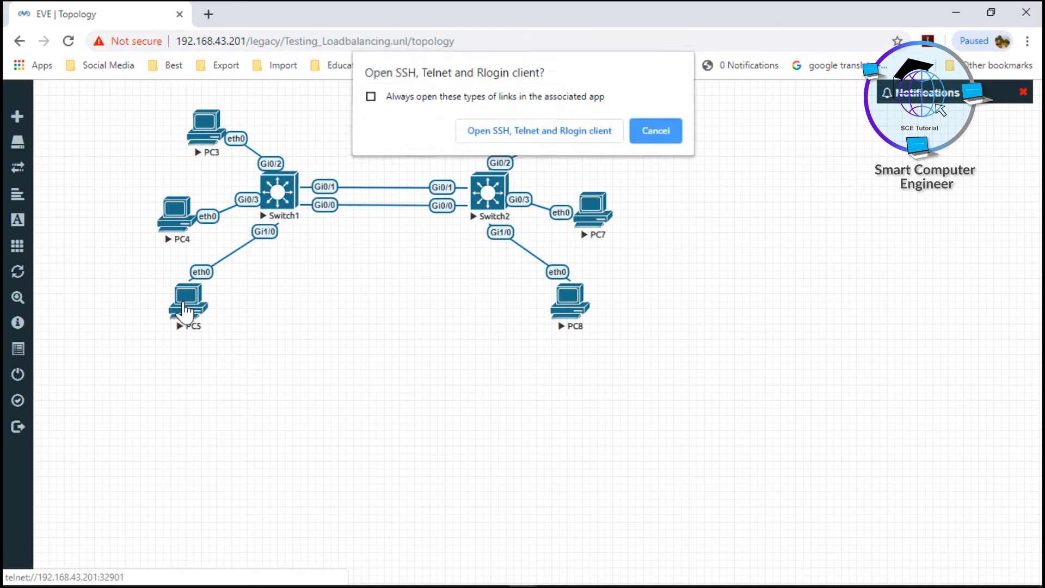
click(487, 132)
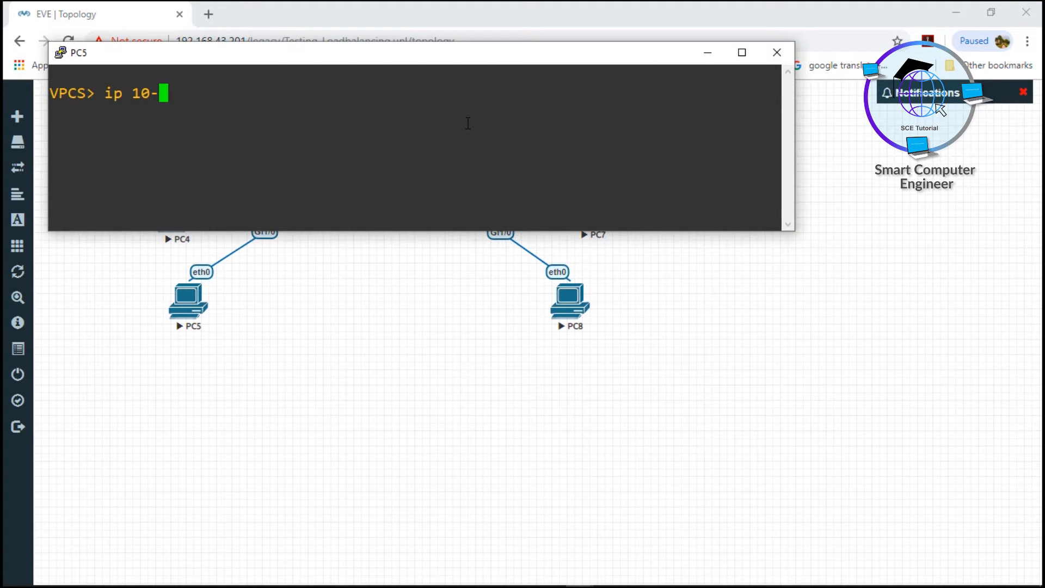
text(ip 10.0.0.5)
text(255.0.0.0)
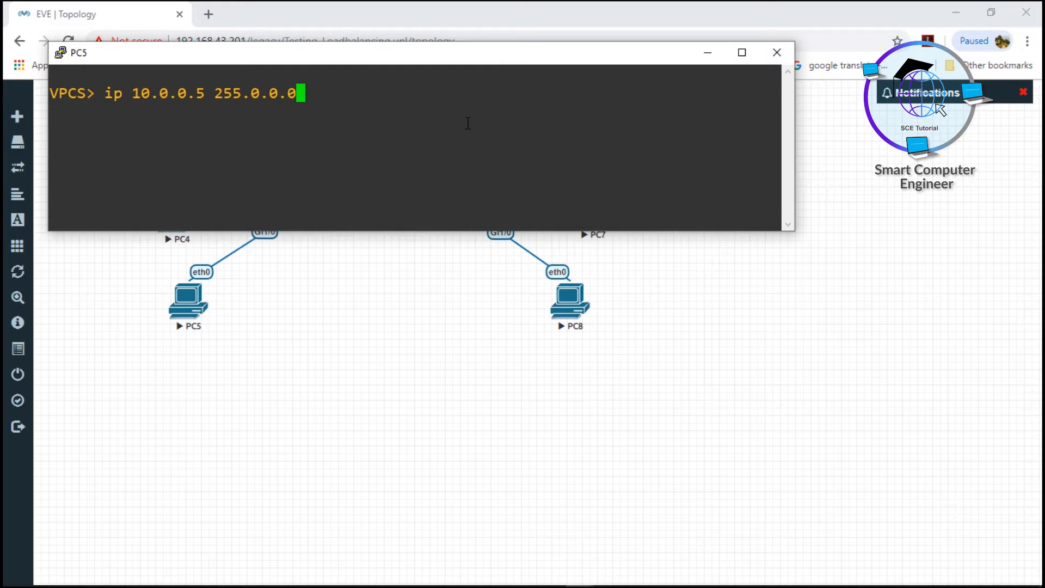
key(Return)
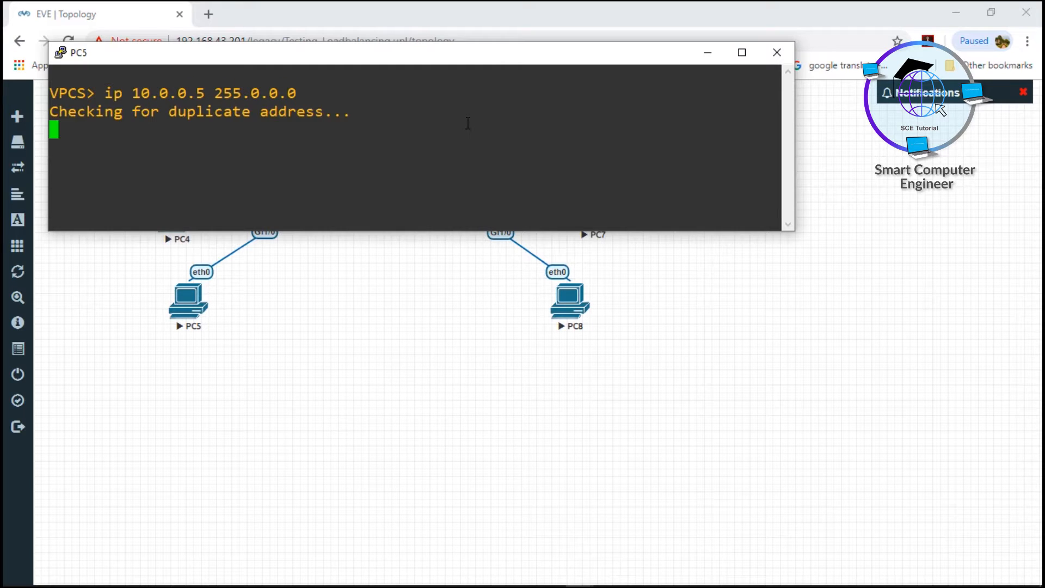
click(682, 508)
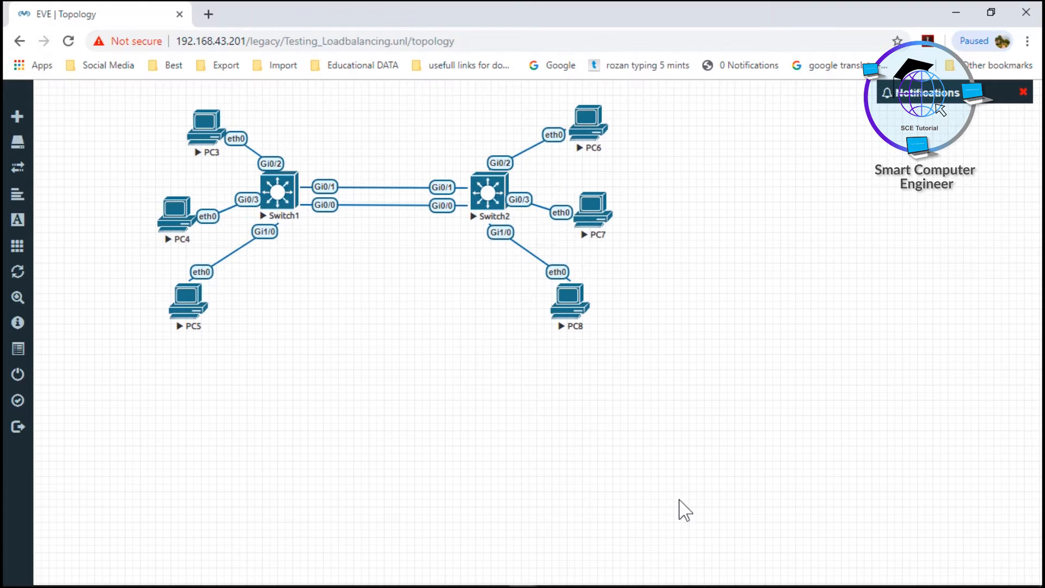
Open PC6's console in the Telnet client and assign it IP address 10.0.0.6 with mask 255.0.0.0
click(593, 131)
click(524, 134)
text(ip 100)
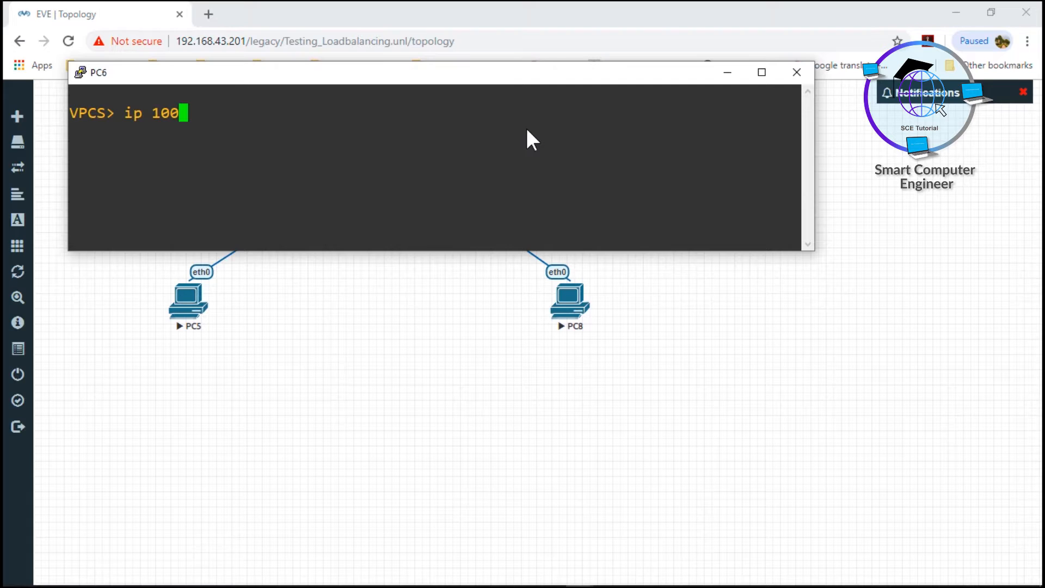
key(BackSpace)
text(.0.0.6 2)
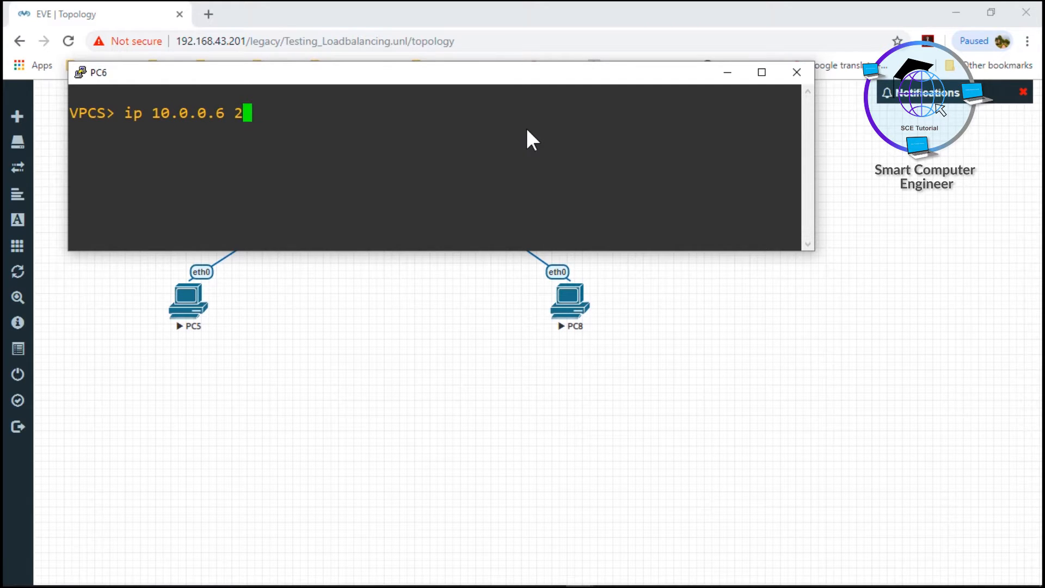
text(55.0.0.0)
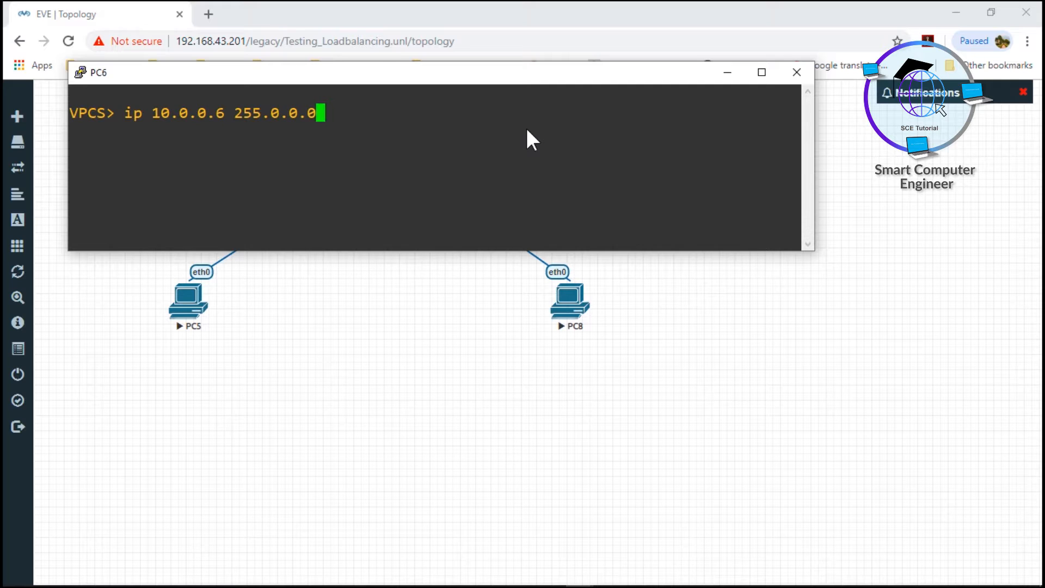
key(Return)
click(514, 389)
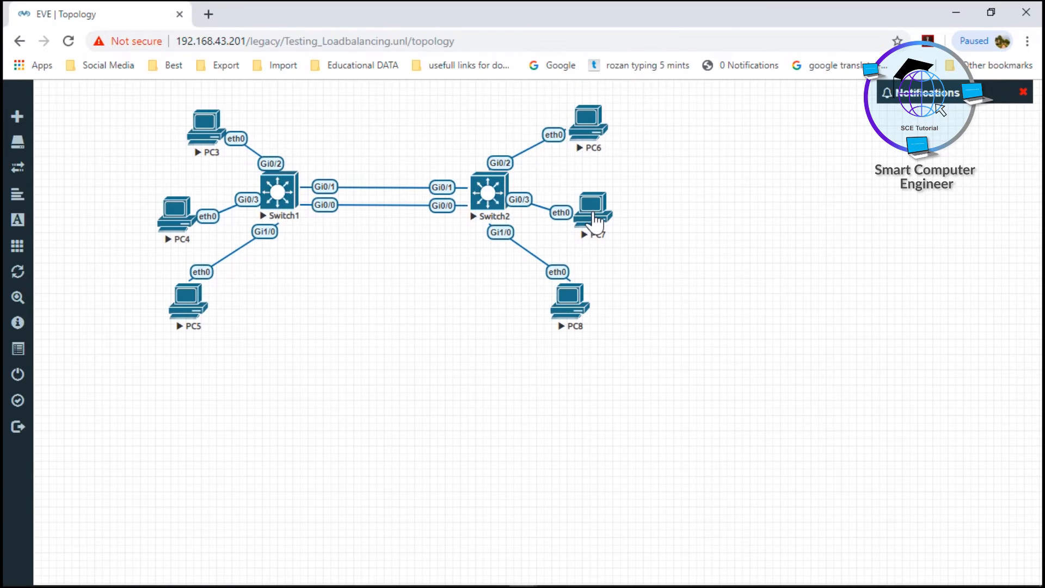
Open PC7's console in the Telnet client and assign it IP address 10.0.0.7 with mask 255.0.0.0
click(587, 221)
click(542, 132)
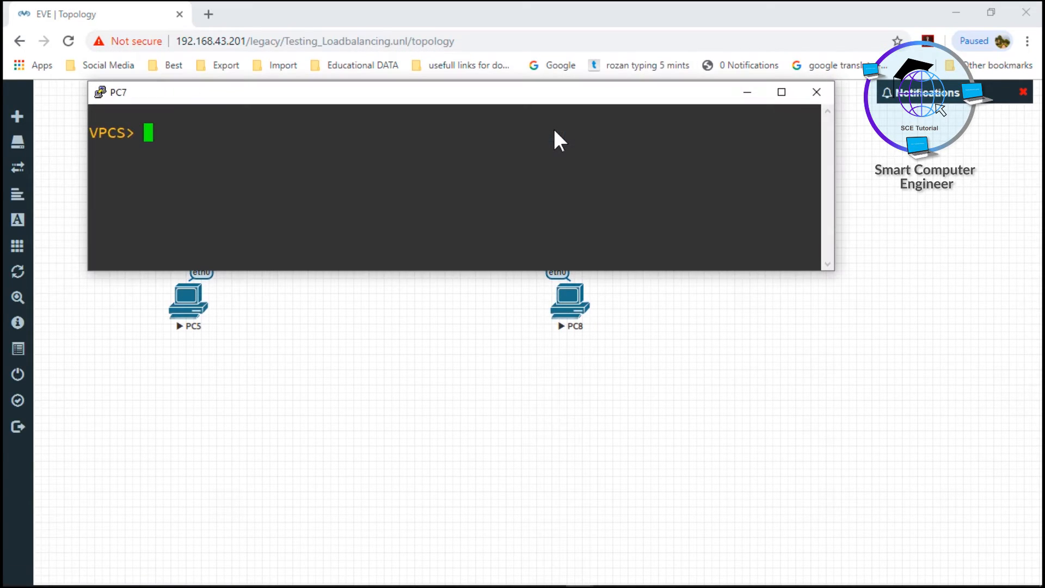
text(10)
key(BackSpace)
key(BackSpace)
text(ip 10.0.0.7)
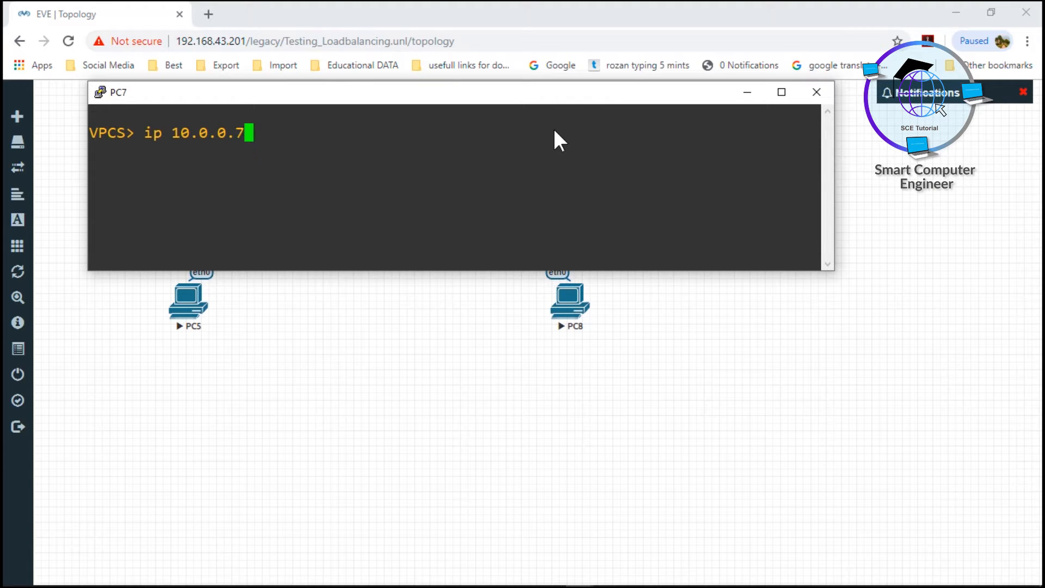
text( 255.0.0.0)
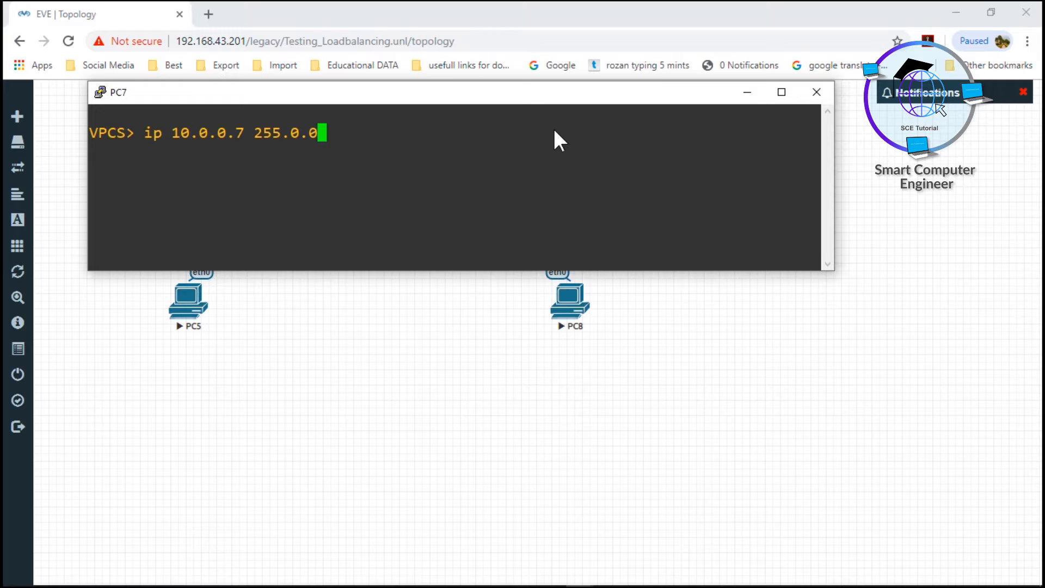
key(Return)
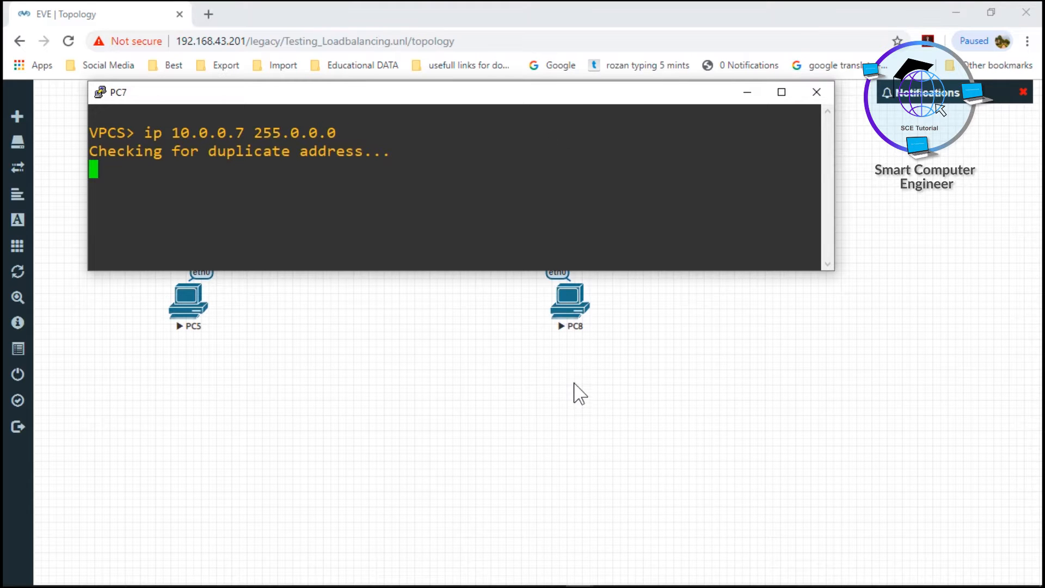
click(578, 370)
Open PC8's console in the Telnet client and assign it IP address 10.0.0.8 with mask 255.0.0.0
click(575, 301)
click(575, 132)
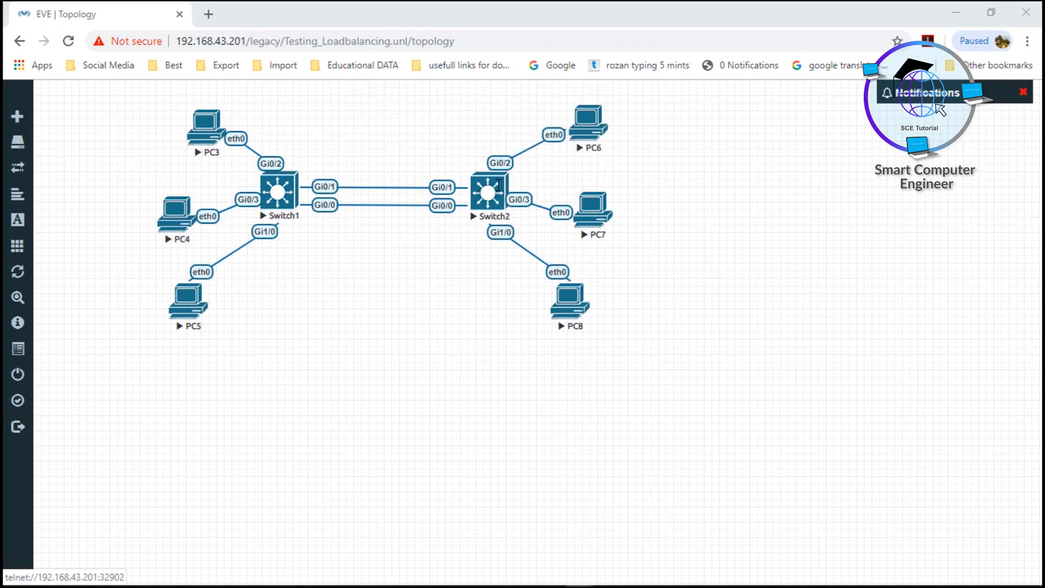
text(i)
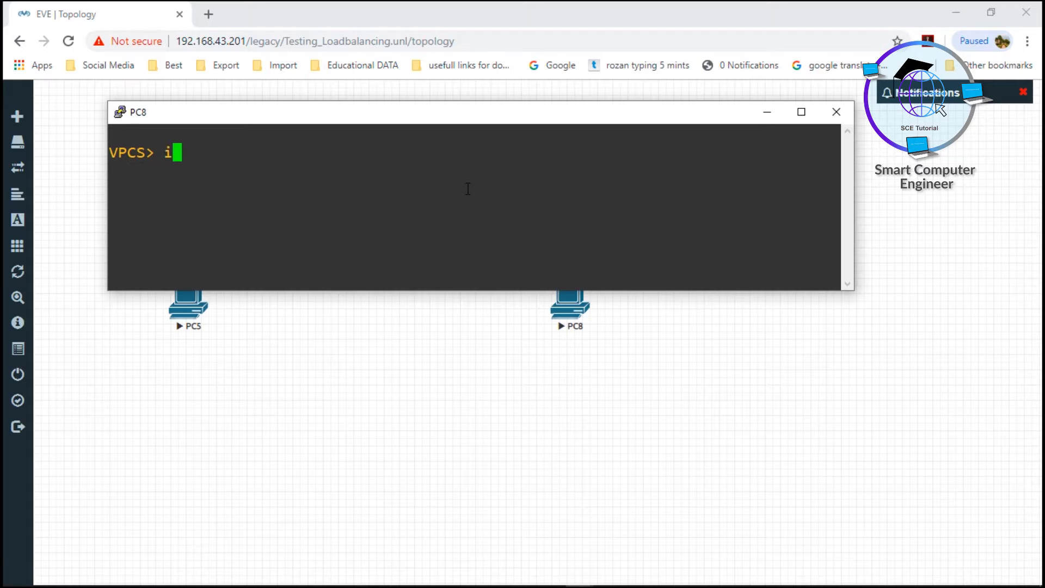
text(p 10.0.)
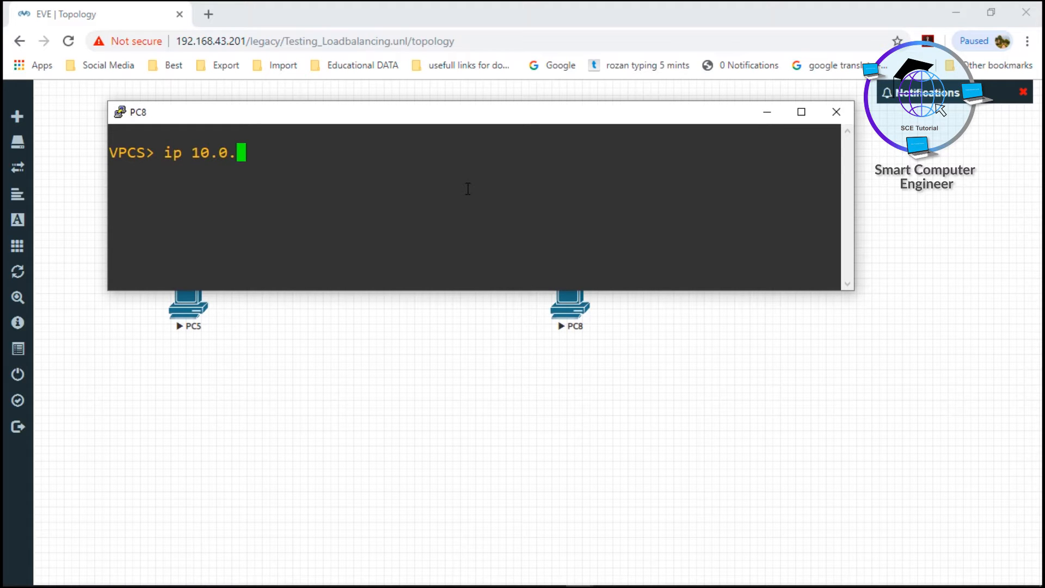
text(0.8 255.0.0.0)
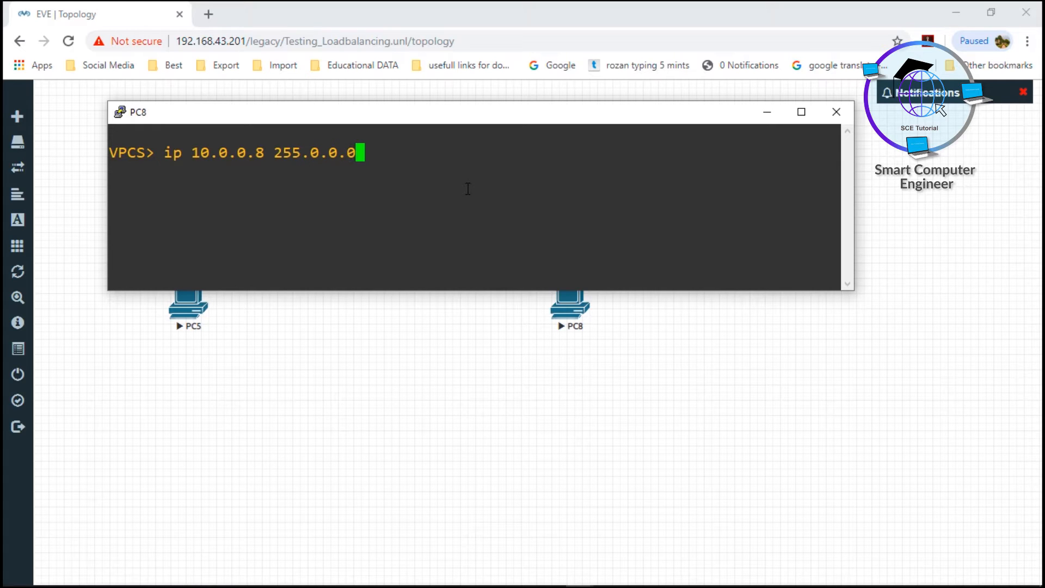
key(Return)
click(482, 393)
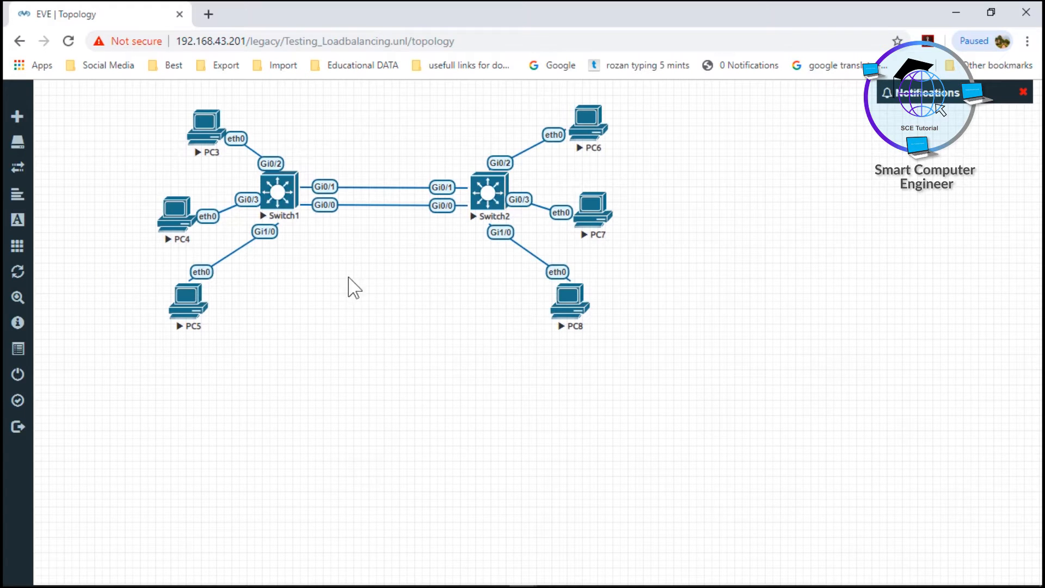
Open Switch1's console in the Telnet client and bring up its command prompt
click(288, 207)
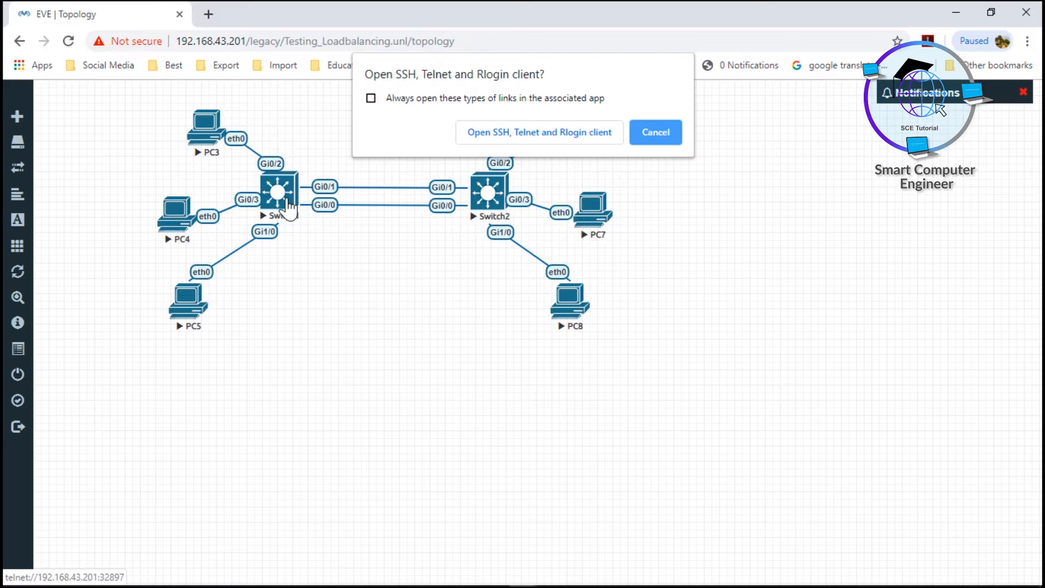
click(492, 127)
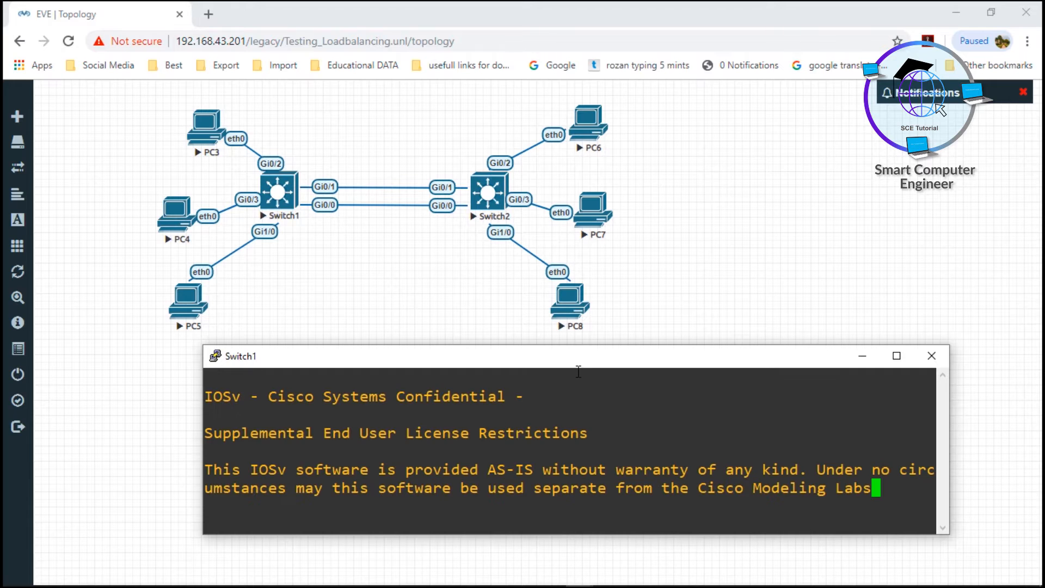
drag(580, 360, 573, 323)
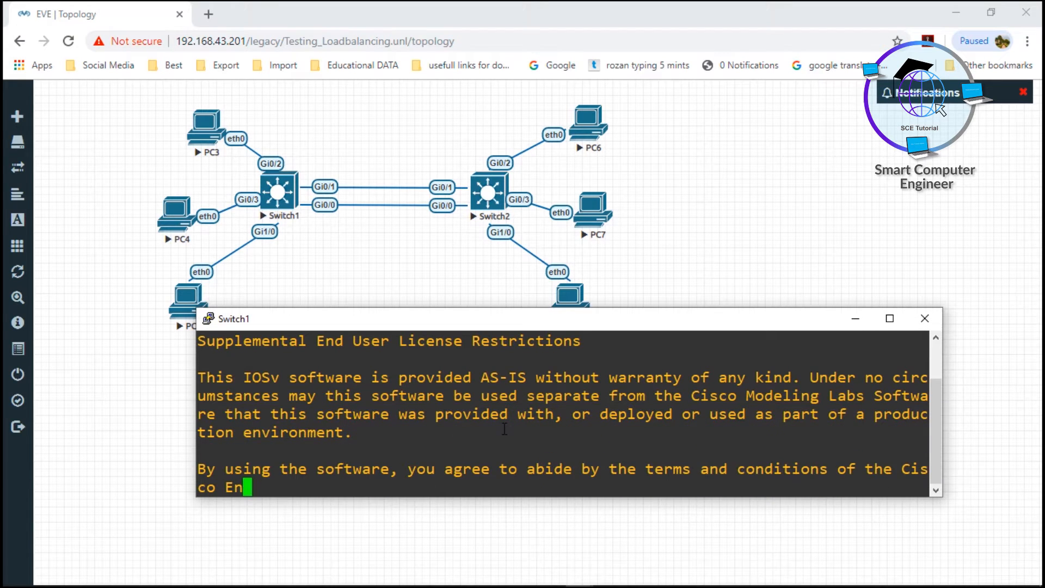
key(Return)
key(Return)
key(Return)
key(Return)
key(Return)
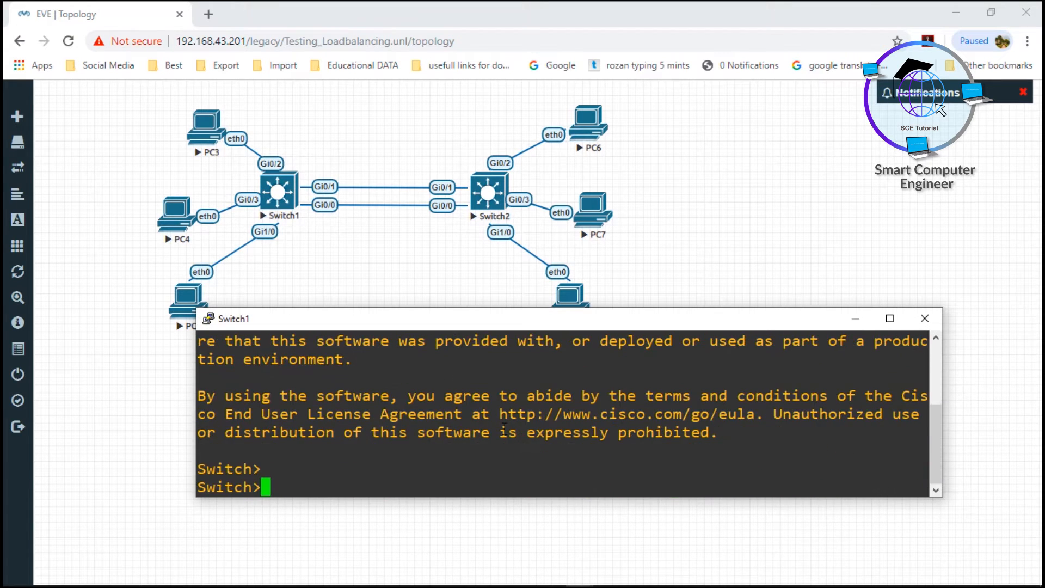
Enter privileged mode and global configuration mode on Switch1
text(en)
key(Tab)
key(Return)
text(conf t)
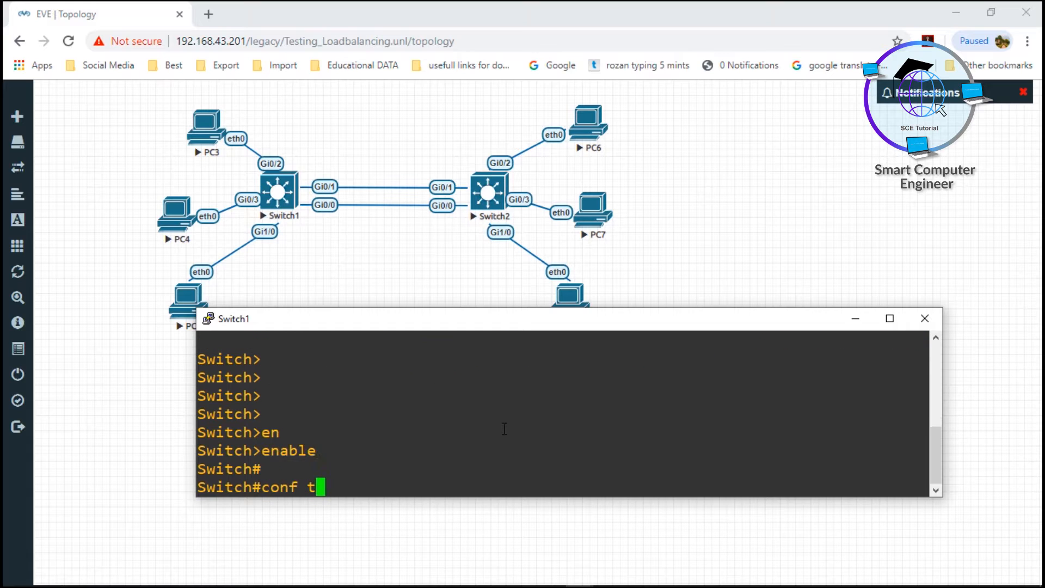
key(Return)
key(Return)
key(Return)
key(Return)
key(Return)
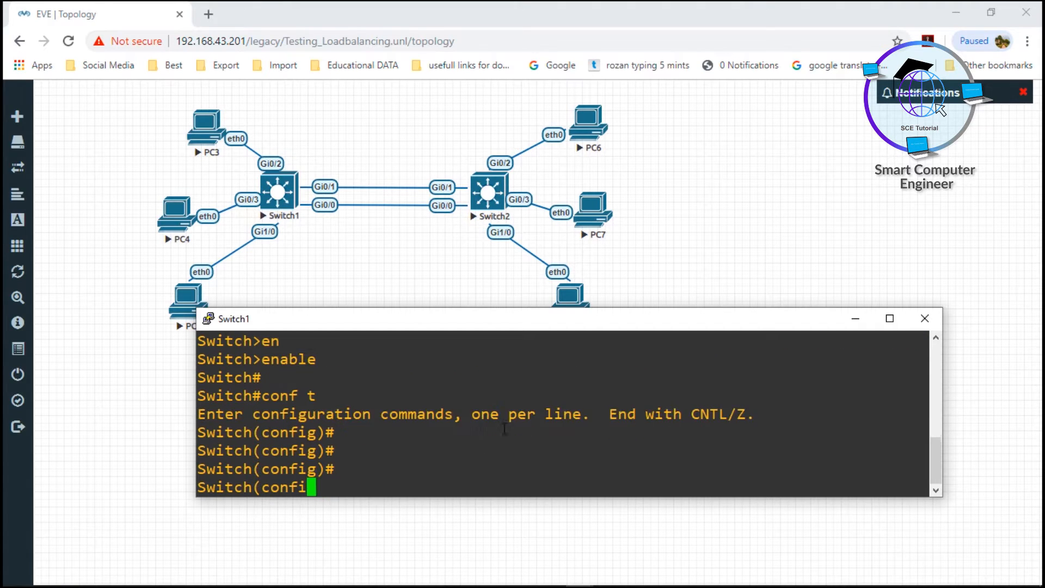
Enter interface-range configuration for gigabitEthernet 0/0-1 on Switch1
text(in)
key(Tab)
text(ran)
key(Tab)
text(gi)
key(Tab)
text(et 0/0)
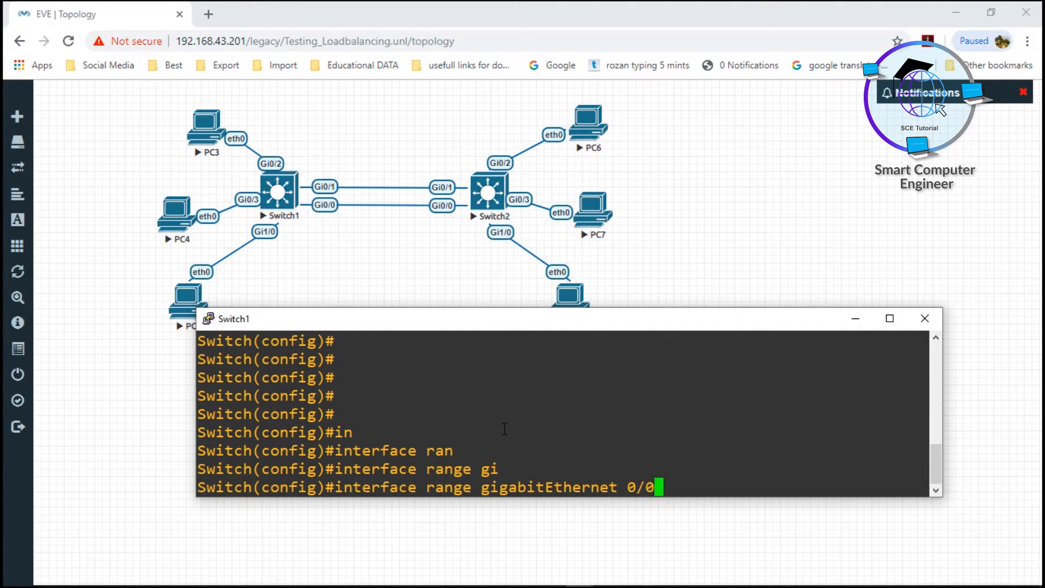
text(-1)
key(Return)
Assign Switch1's selected interface range to channel-group 1 with mode on
text(channe)
key(Tab)
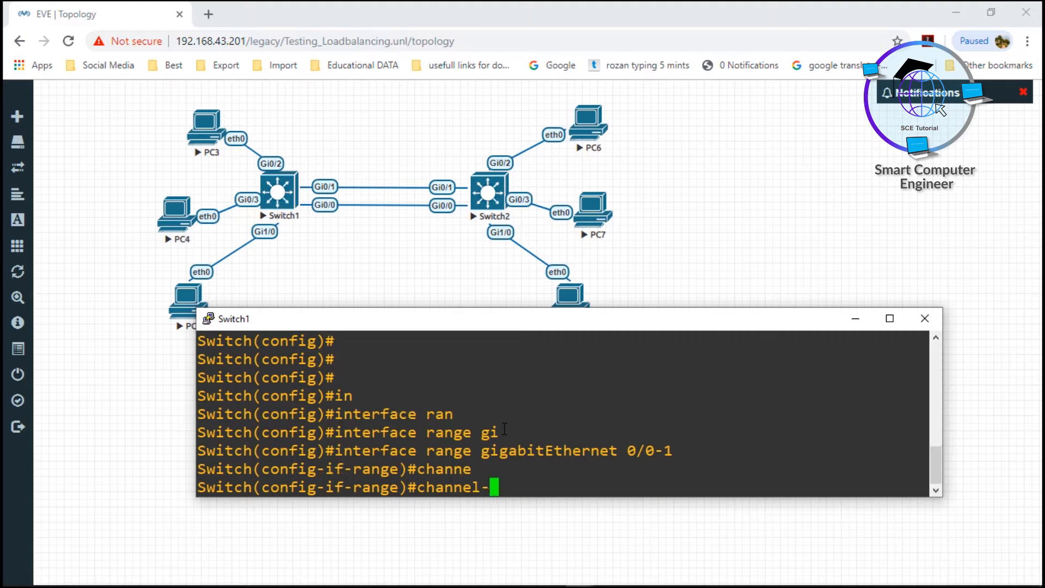
text(g)
key(Tab)
text(1 mode on)
key(Return)
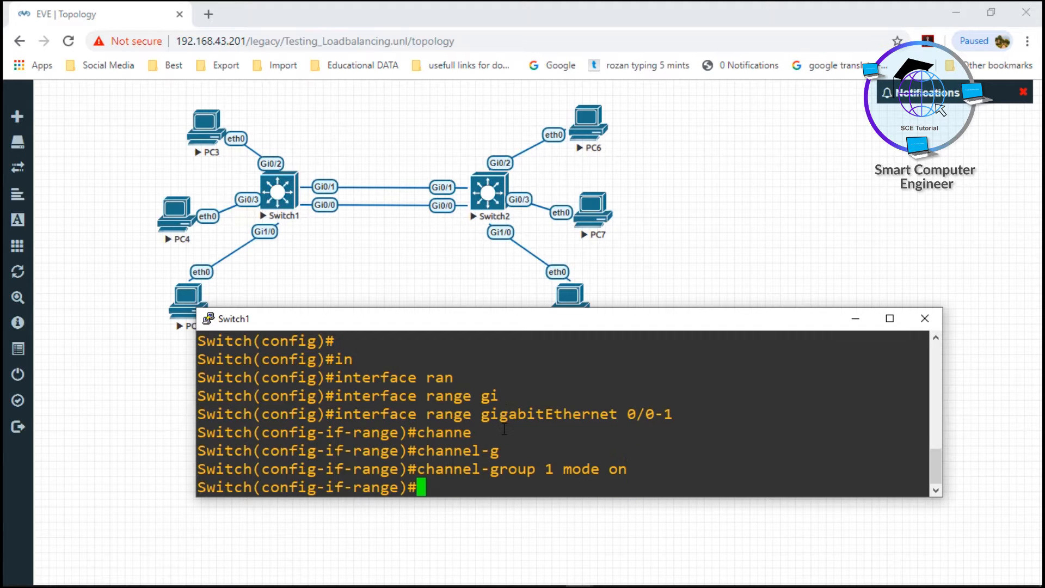
Leave configuration mode on Switch1 and save its configuration with the write command
text(end)
key(Return)
key(Return)
key(Return)
key(Return)
key(Return)
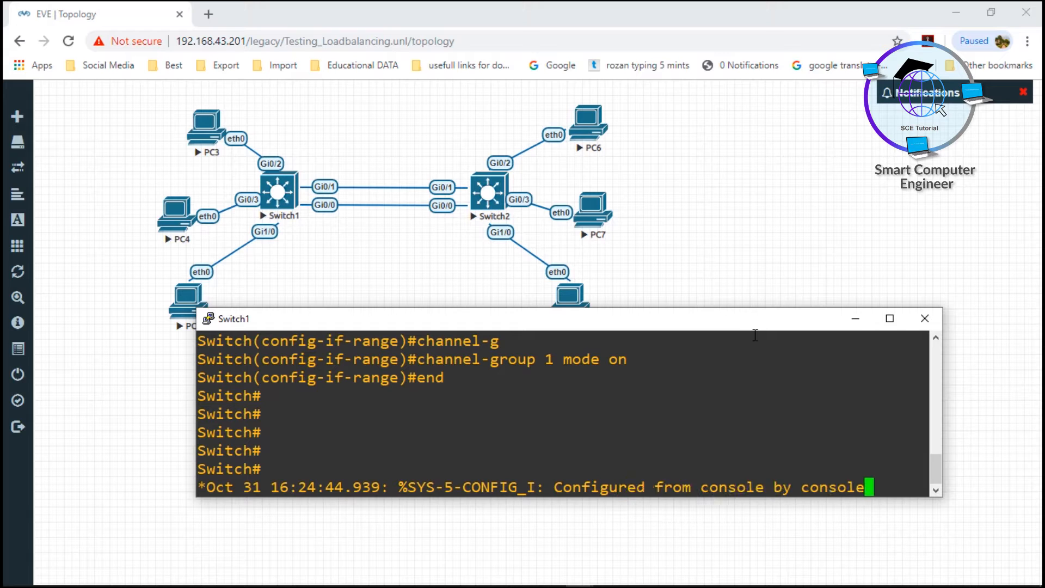
key(Return)
text(write)
key(Tab)
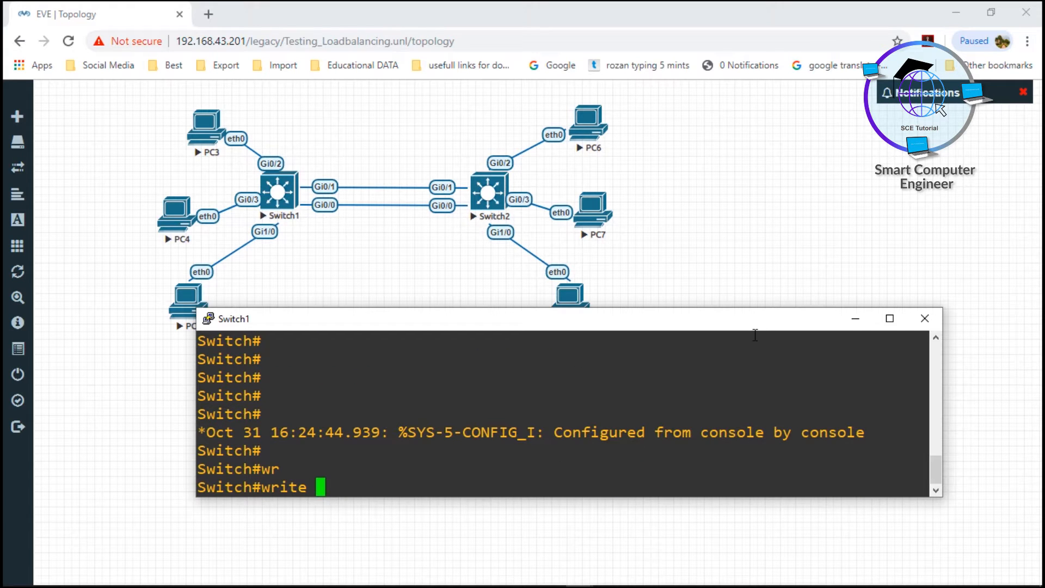
key(Return)
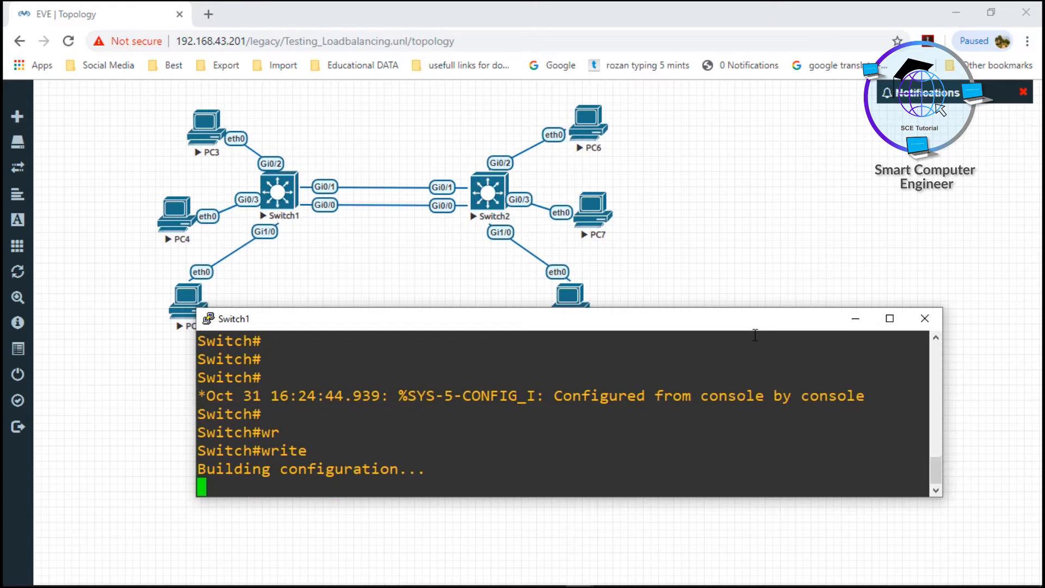
Open Switch2's console in the Telnet client and enter privileged mode and global configuration mode
click(644, 277)
click(496, 203)
click(570, 143)
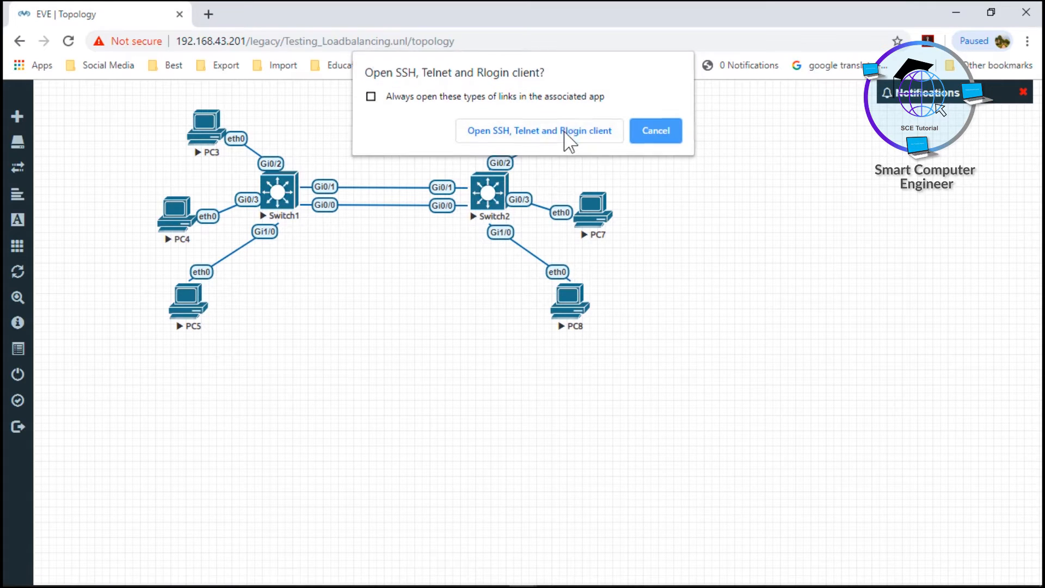
text(en)
key(Tab)
key(Return)
text(conf t)
key(Return)
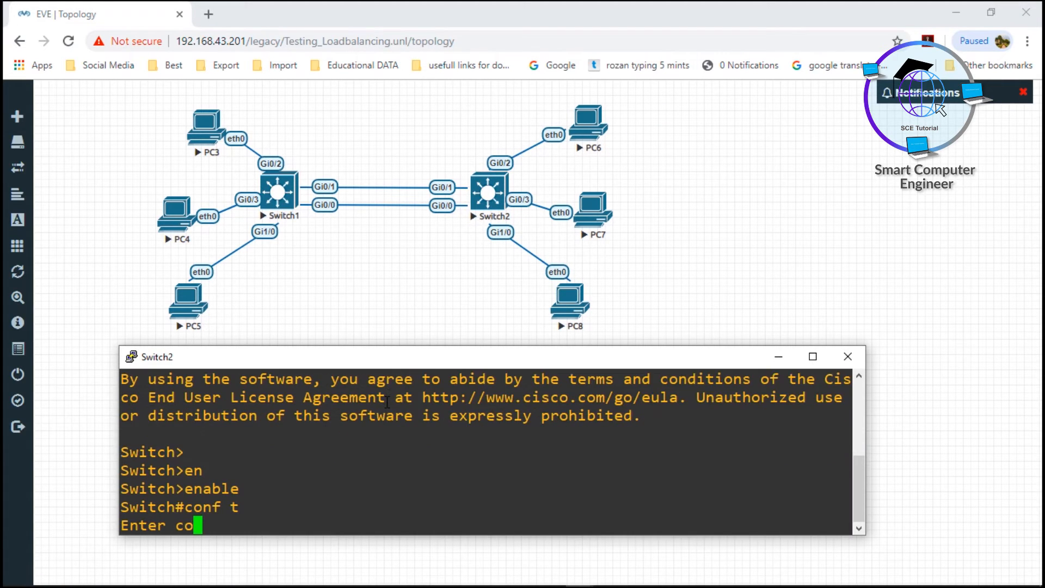
key(Return)
key(Return)
Enter interface-range configuration for gigabitEthernet 0/0-1 on Switch2
text(in)
key(Tab)
text(a)
key(Tab)
text(gi)
key(Tab)
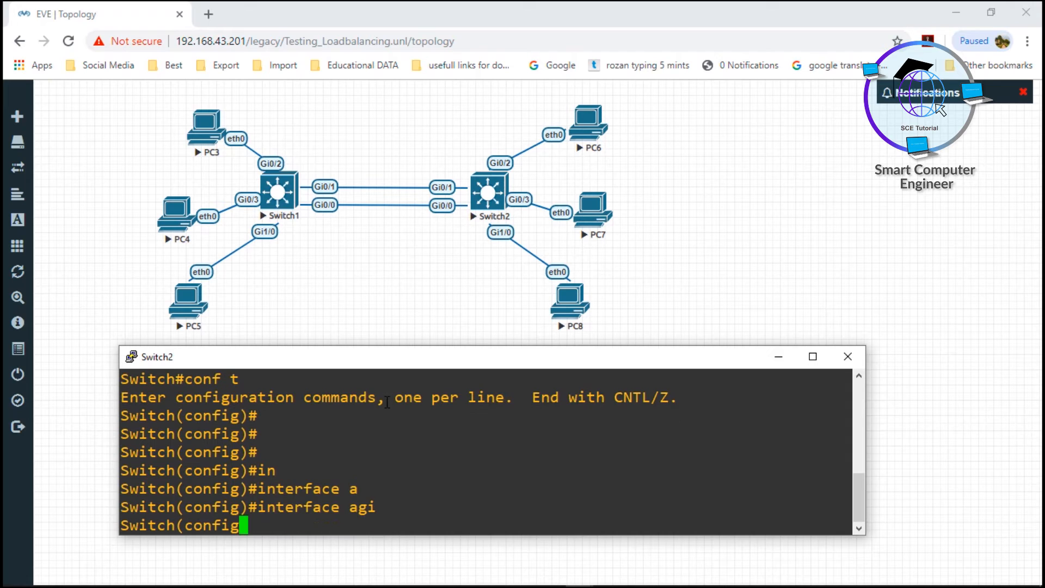
text(0/0-1)
key(BackSpace)
key(BackSpace)
key(BackSpace)
key(BackSpace)
key(BackSpace)
key(BackSpace)
key(BackSpace)
key(BackSpace)
text(rang)
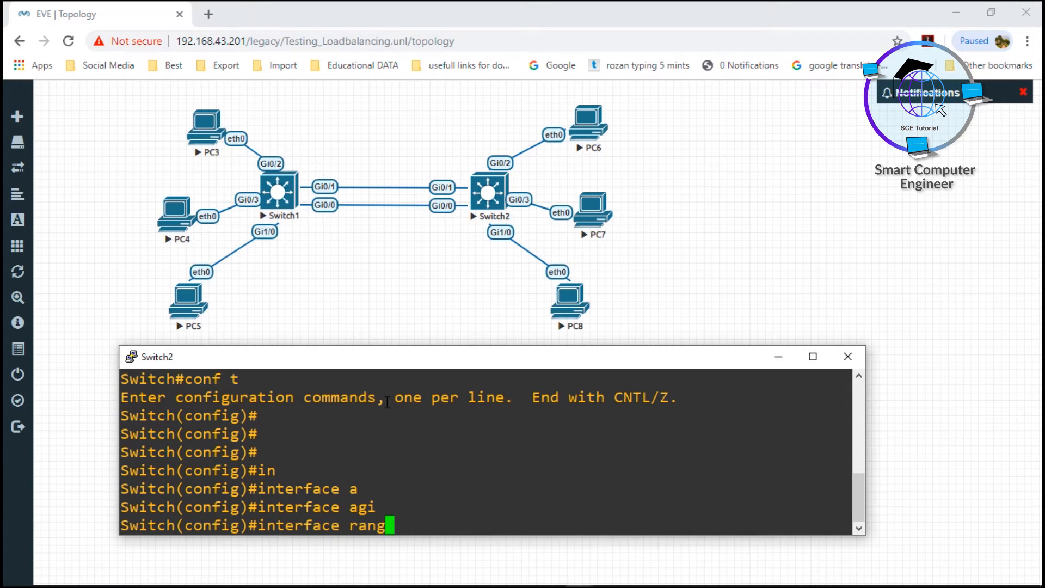
key(Tab)
text(gig)
key(Tab)
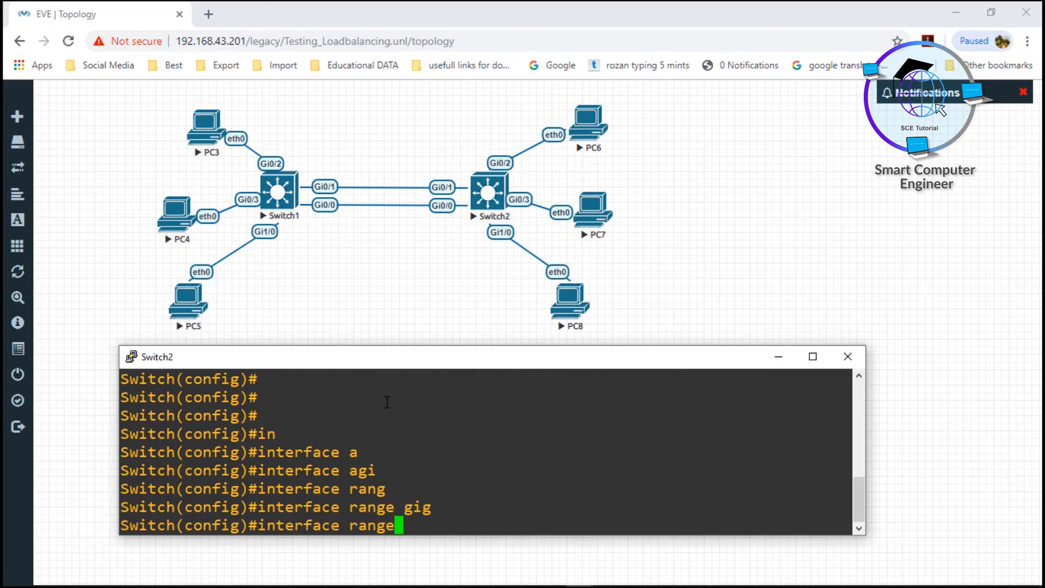
text(0/0-1)
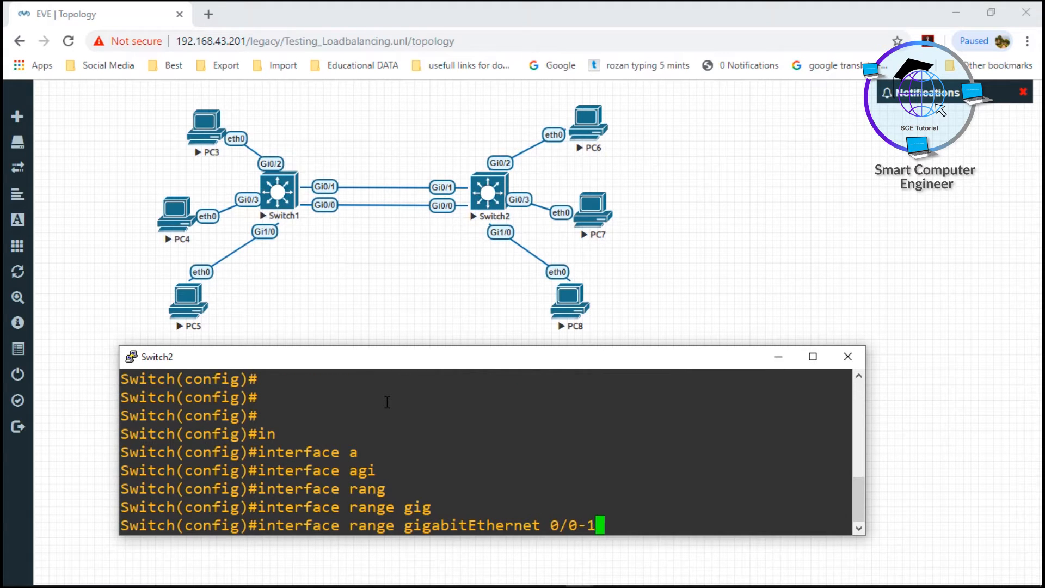
key(Return)
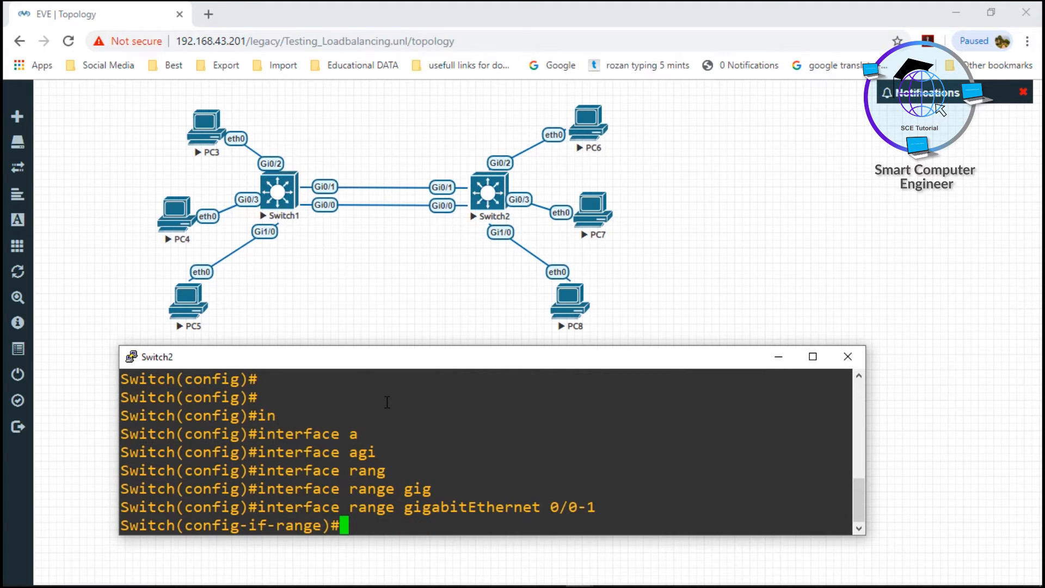
Assign Switch2's selected interface range to channel-group 1 with mode on and leave configuration mode
text(channe)
key(Tab)
text(l-g)
key(Tab)
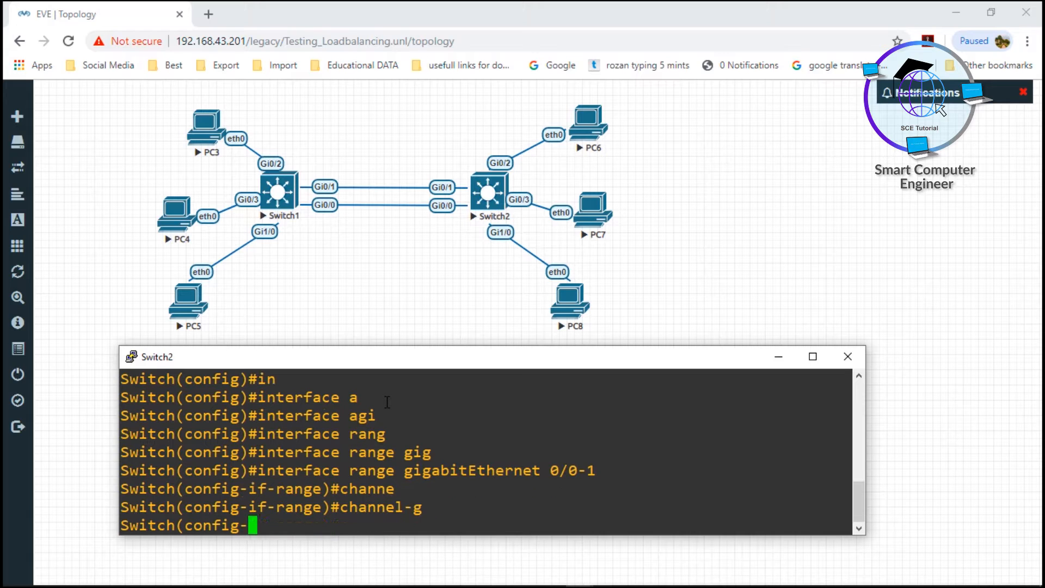
text(1 mode)
key(Tab)
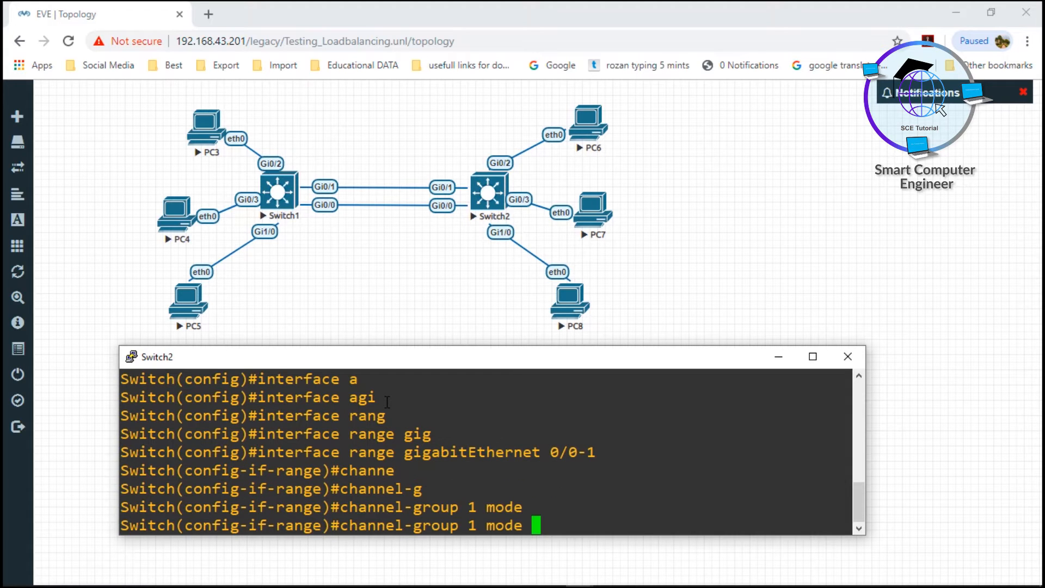
text(on)
key(Return)
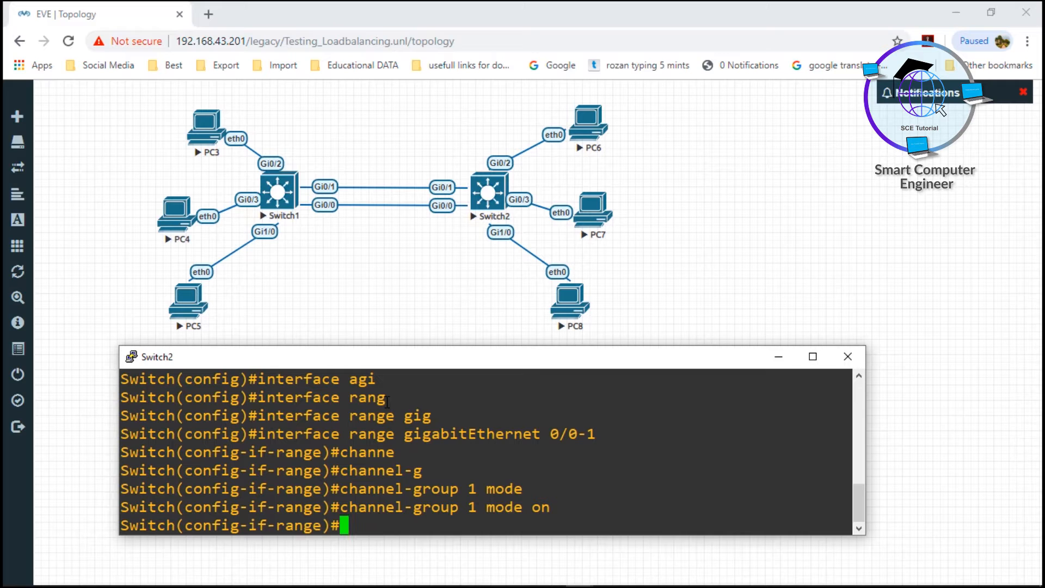
text(end)
key(Return)
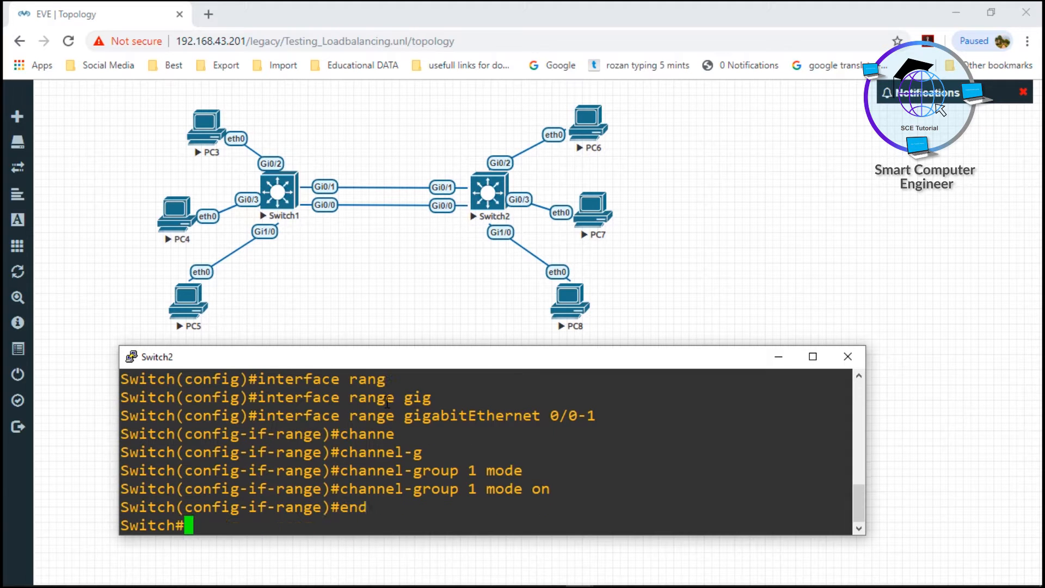
key(Return)
key(Return)
key(Return)
key(Return)
key(Return)
Run show etherchannel on Switch2 and examine the group state, ports and port-channel details
text(show )
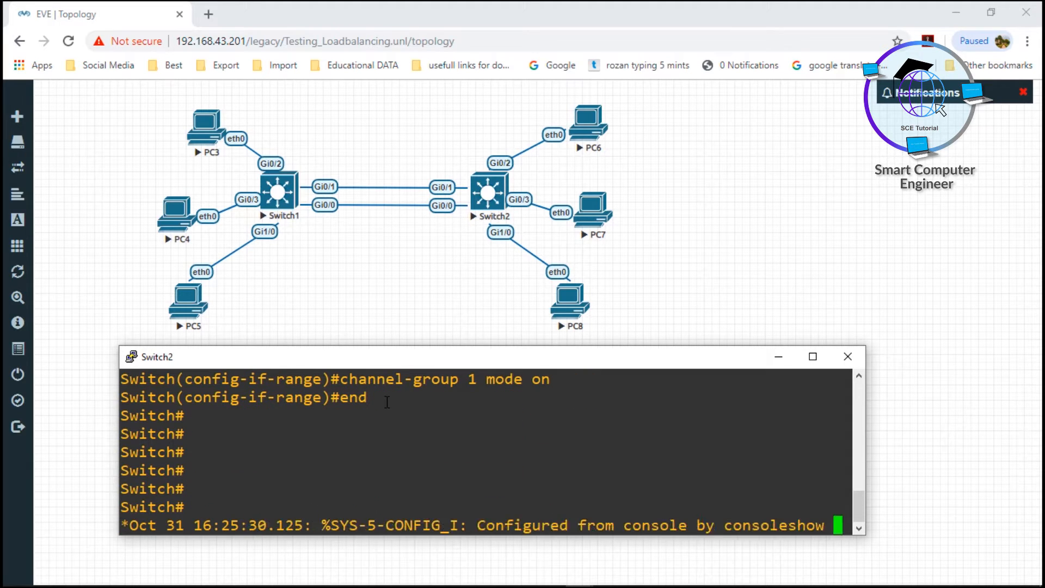
text(ether)
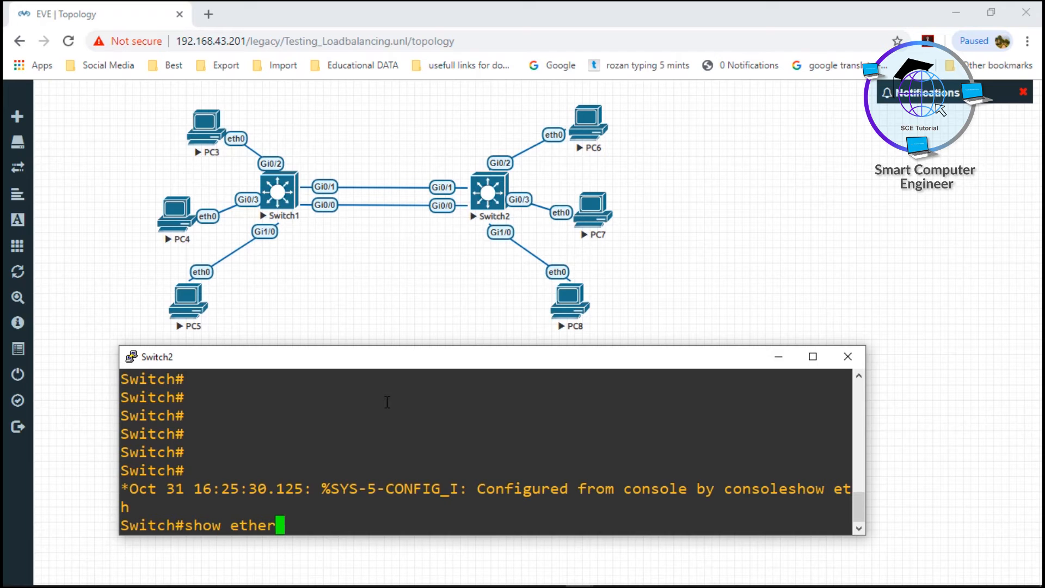
text(c)
key(Tab)
key(Return)
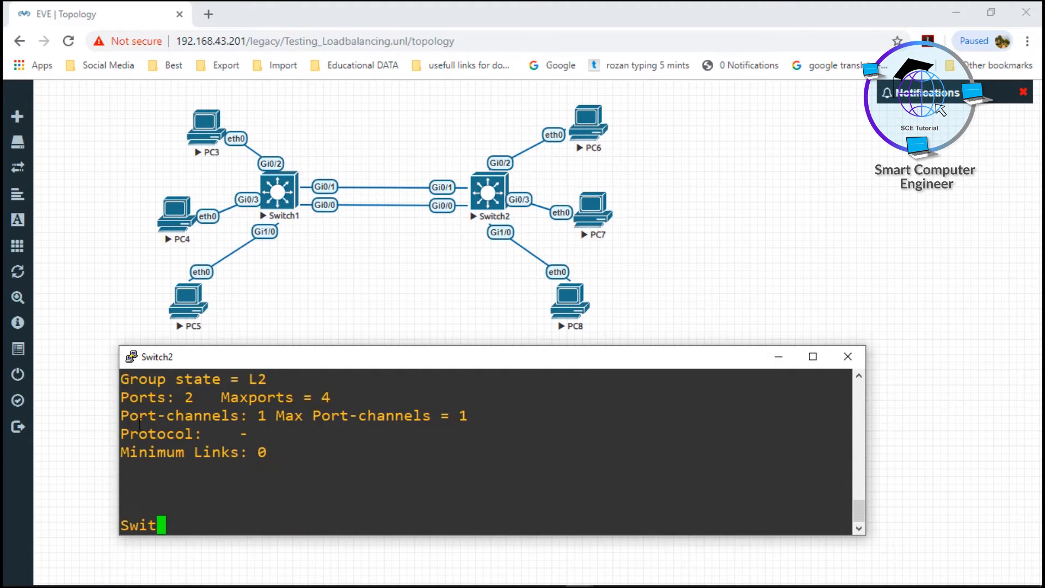
drag(146, 379, 254, 385)
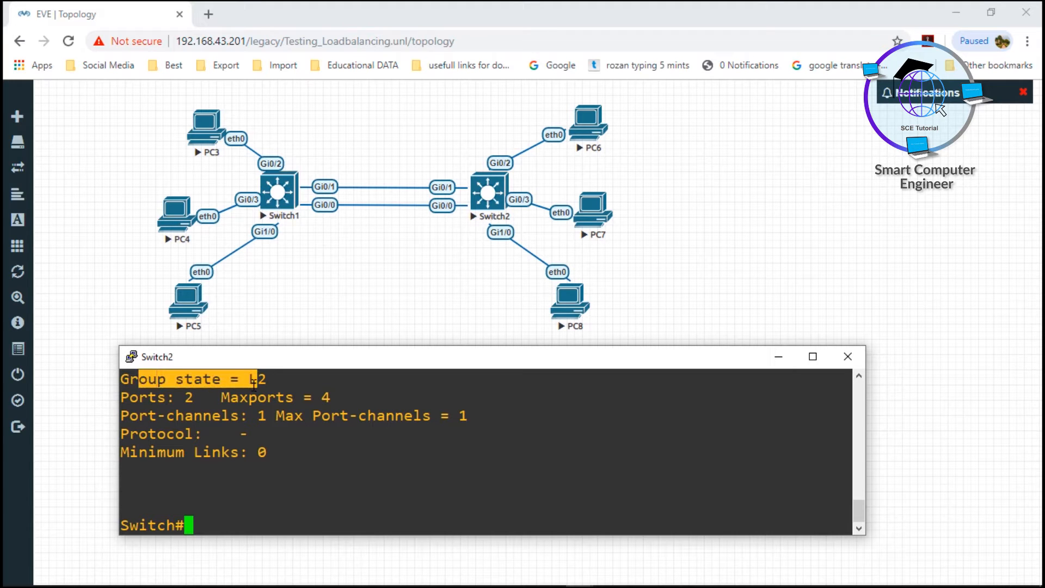
drag(130, 398, 255, 493)
click(244, 437)
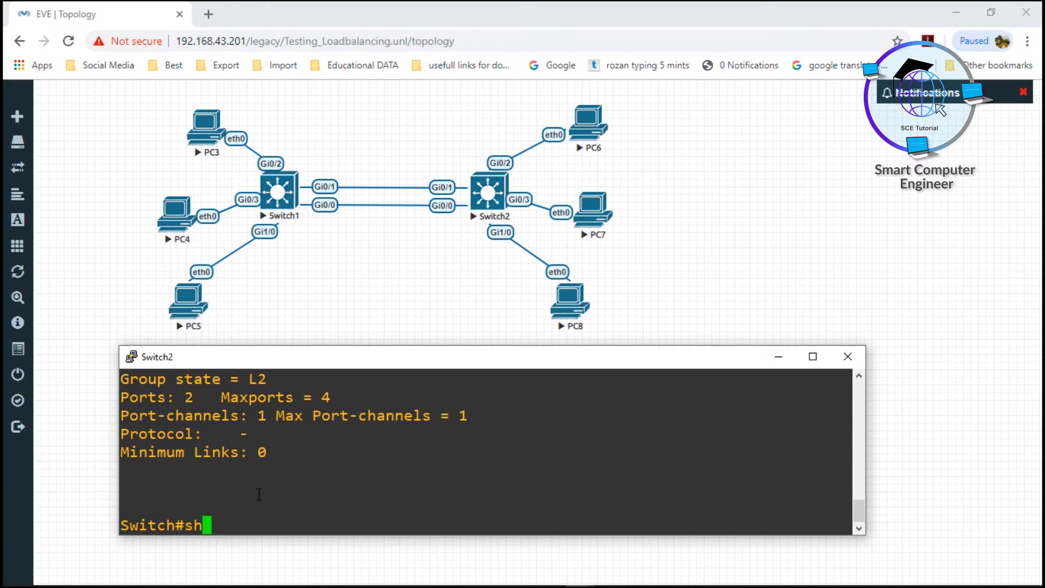
Run show etherchannel load-balance on Switch2 in an enlarged console, examine the load-balancing configuration, and minimize the console
text(how eth)
key(super+Up)
key(Tab)
text(erc)
key(Tab)
text(lo)
key(Tab)
key(Return)
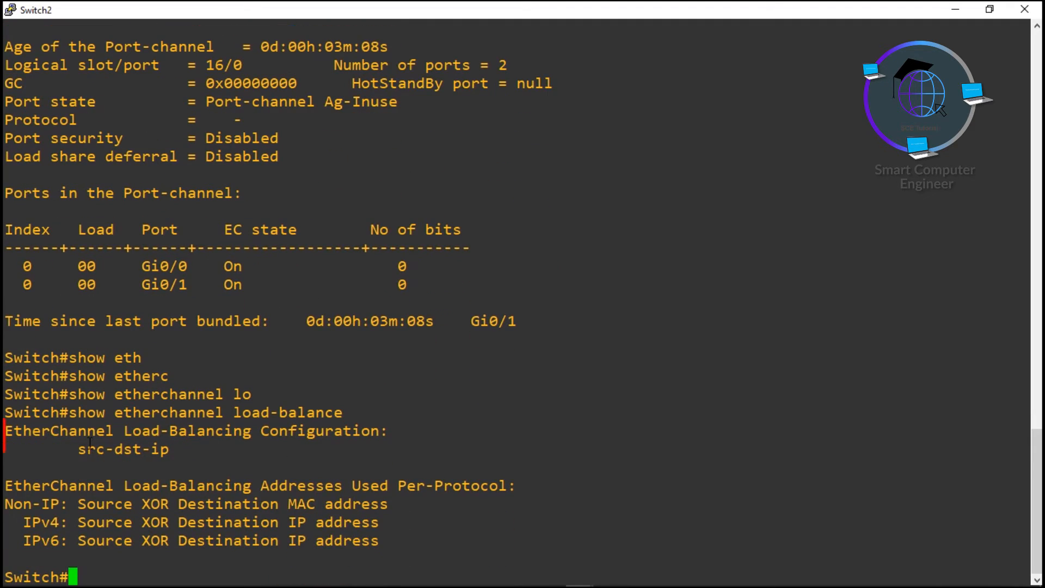
drag(6, 431, 330, 437)
drag(75, 453, 175, 452)
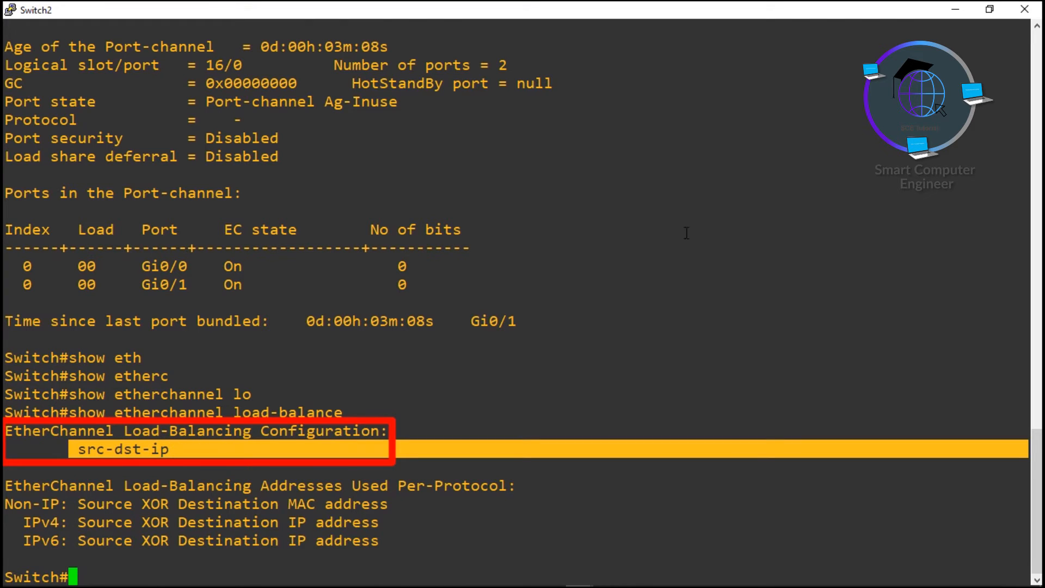
drag(928, 9, 795, 357)
click(782, 359)
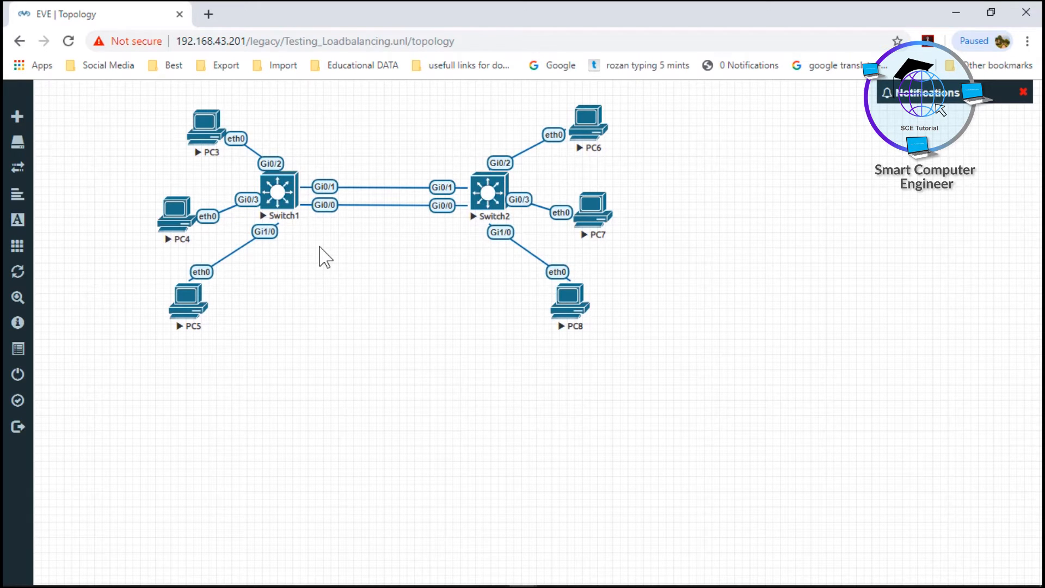
Start a Wireshark capture on Switch1's Gi0/0 interface and minimize the capture windows
right_click(293, 194)
click(341, 297)
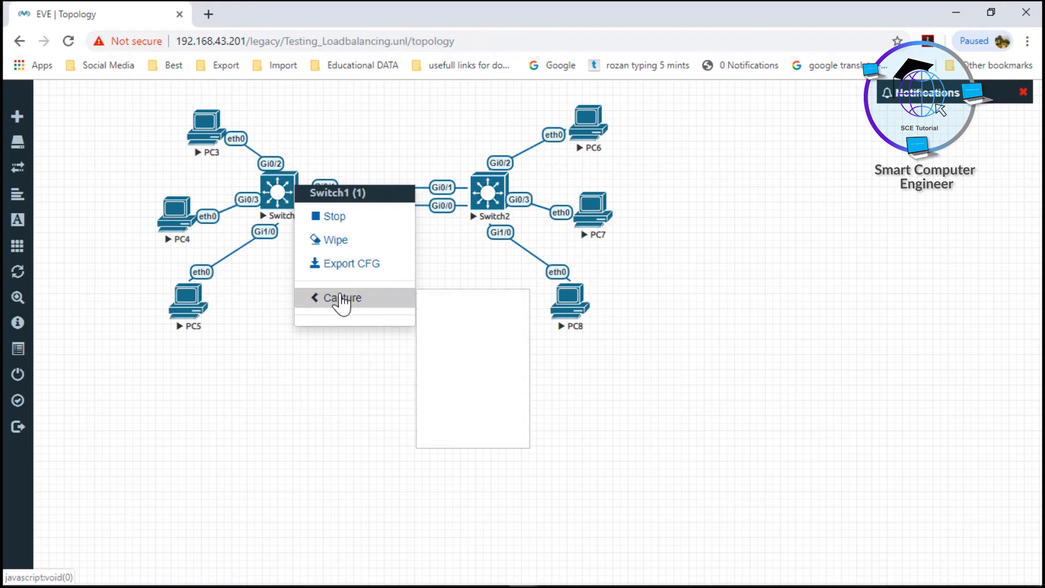
click(447, 303)
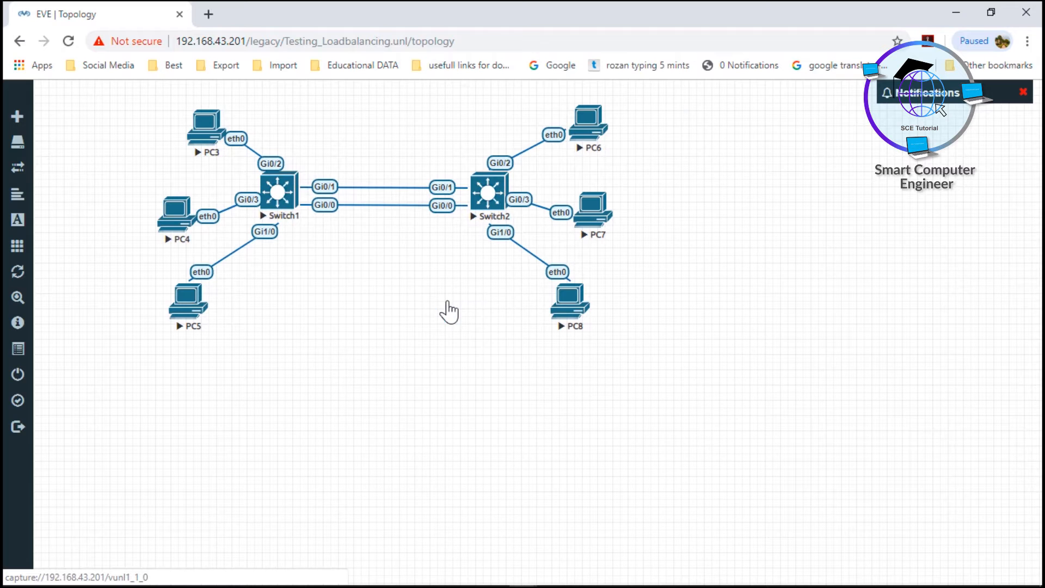
click(543, 133)
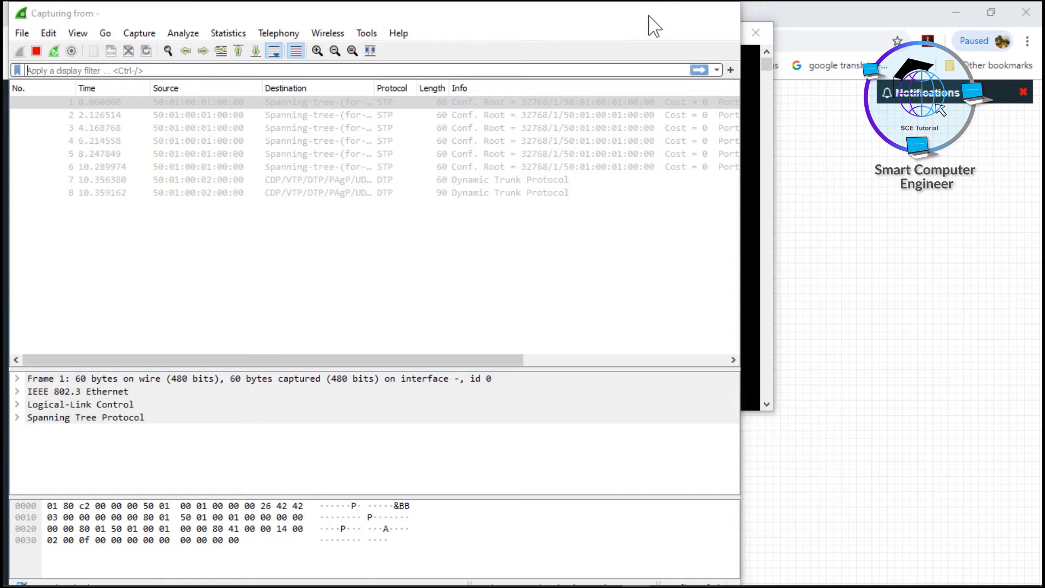
click(654, 12)
click(691, 36)
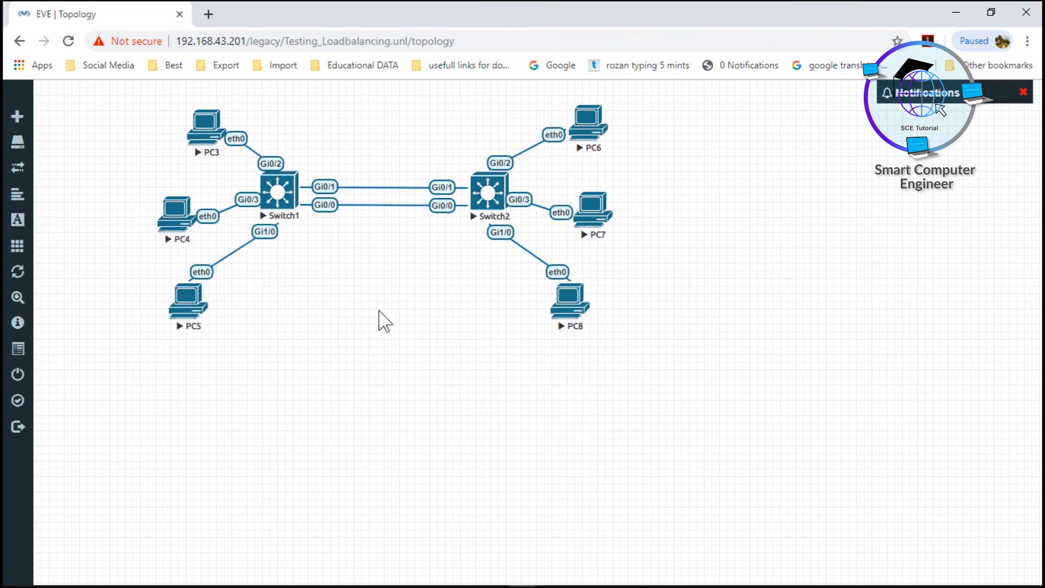
Start a Wireshark capture on Switch1's Gi0/1 interface and minimize the new Wireshark window
right_click(279, 190)
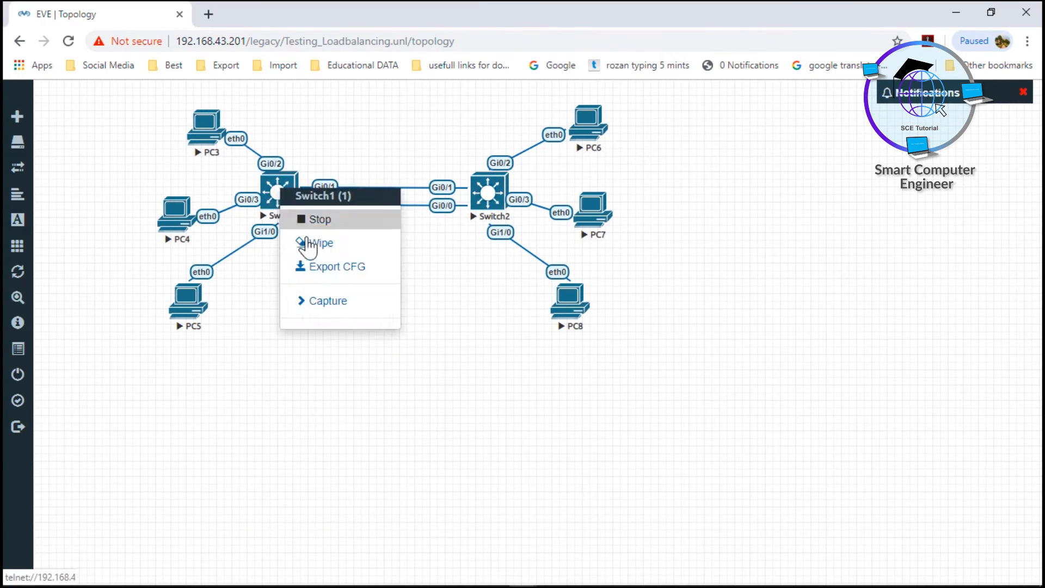
click(342, 302)
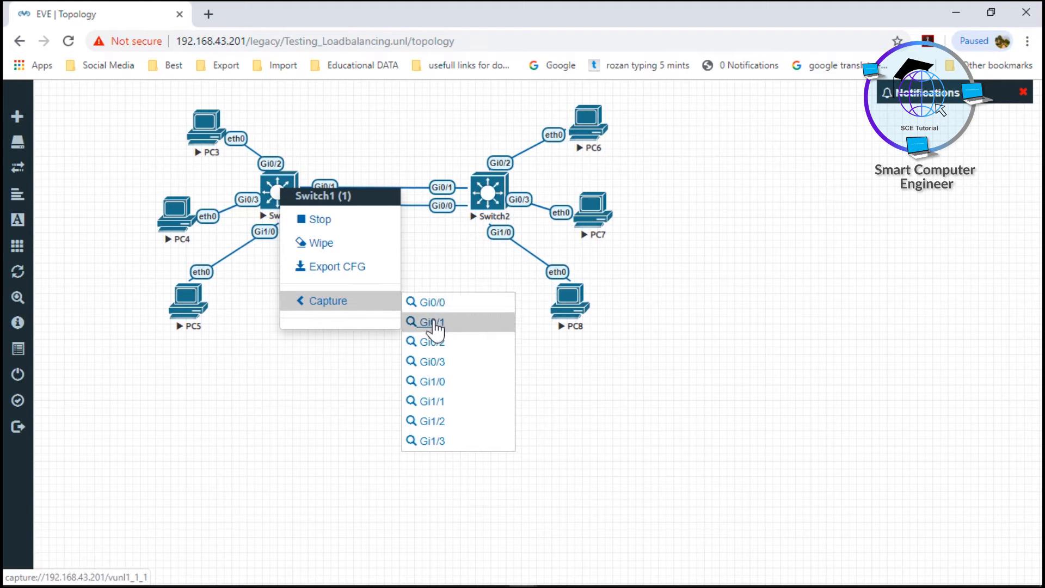
click(434, 322)
click(532, 135)
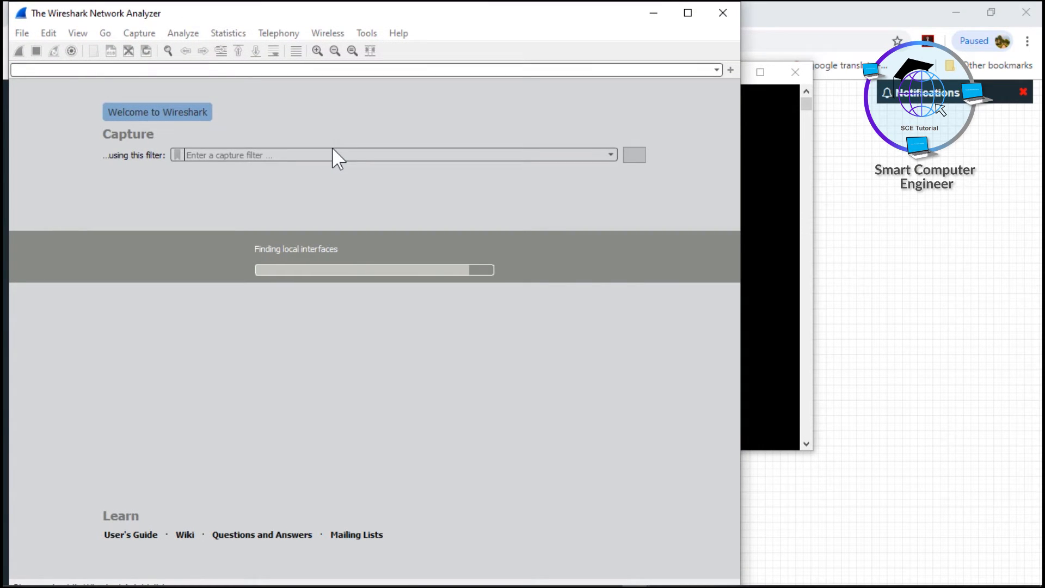
click(654, 13)
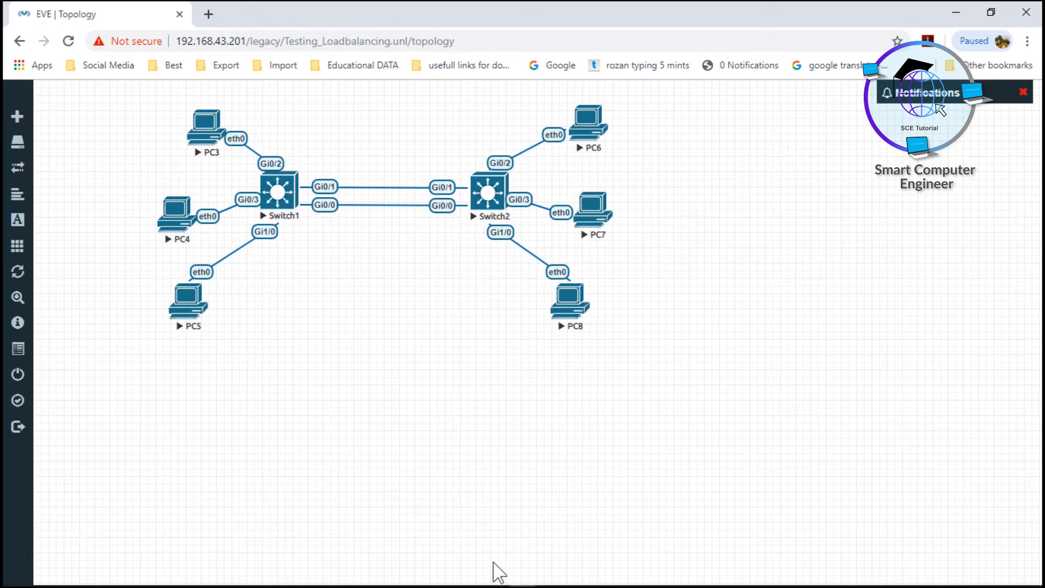
Restore both Wireshark capture windows and snap them side by side, each filling half of the screen
click(637, 576)
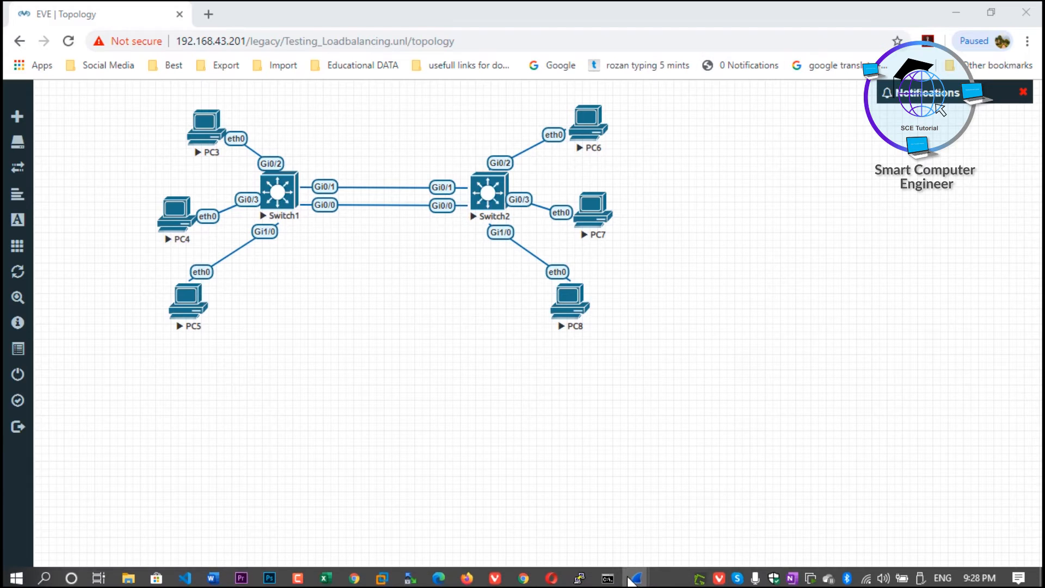
mouse_move(638, 578)
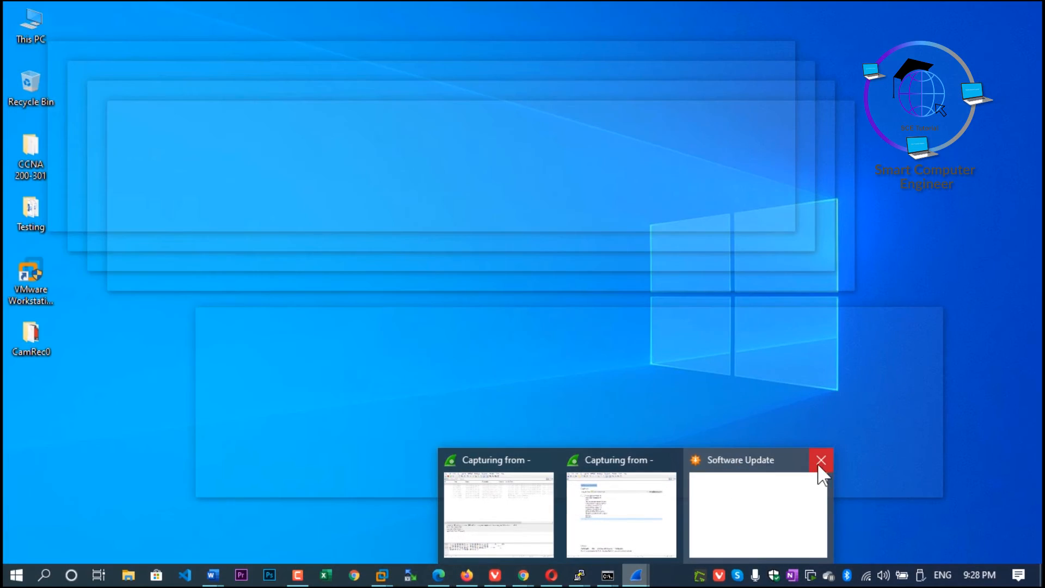
click(818, 461)
click(690, 508)
drag(360, 21, 1037, 192)
drag(723, 19, 1038, 240)
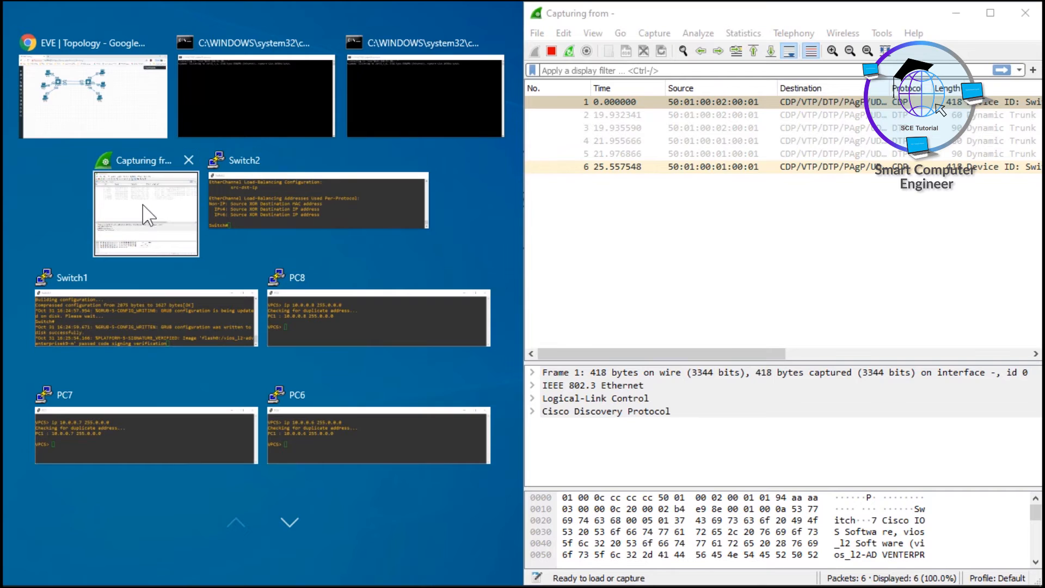
click(143, 216)
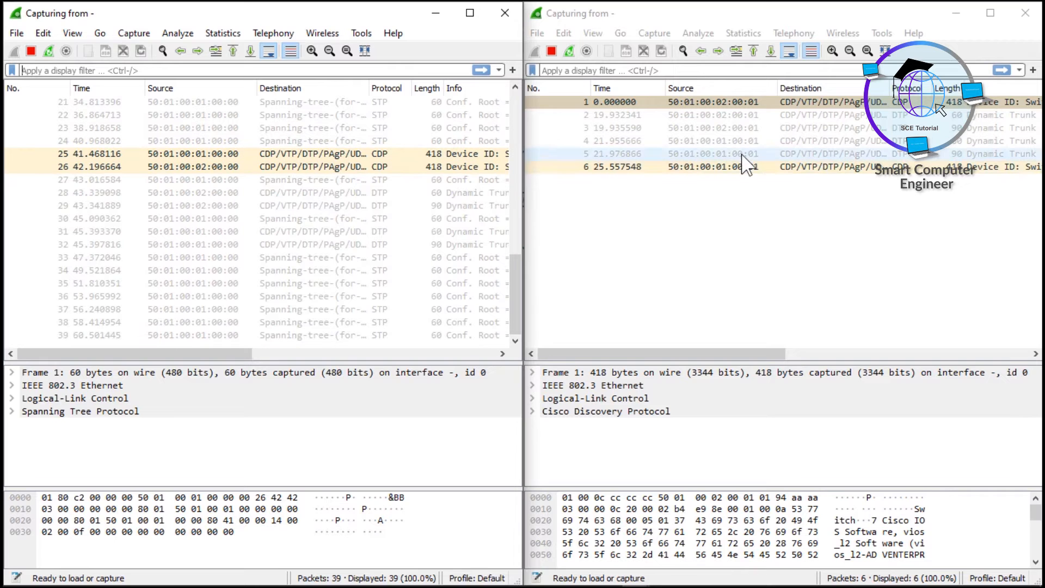
Ping 10.0.0.6 and 10.0.0.7 from PC3's console while the captures run, and minimize the console
mouse_move(579, 577)
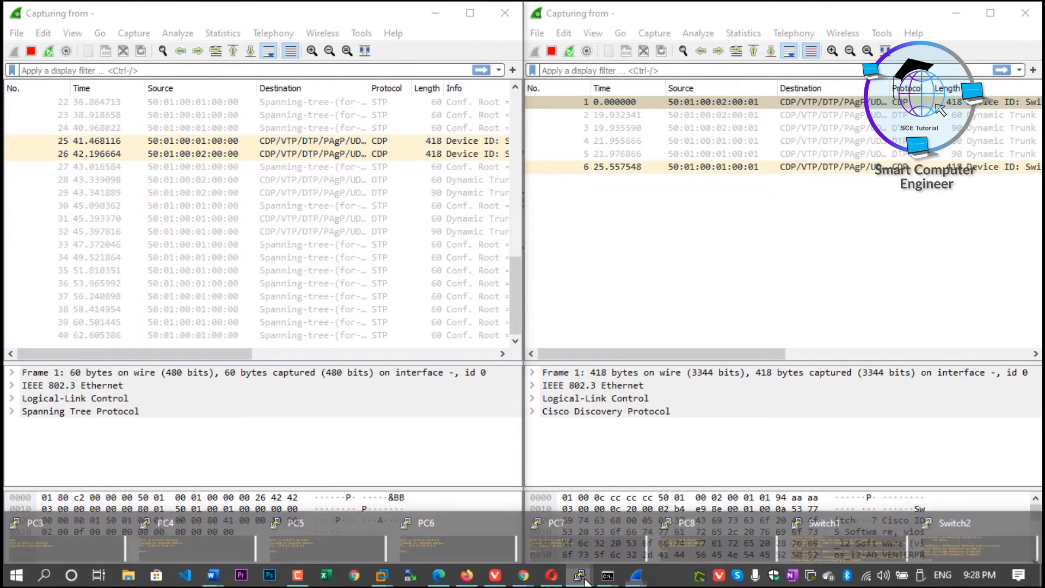
click(87, 541)
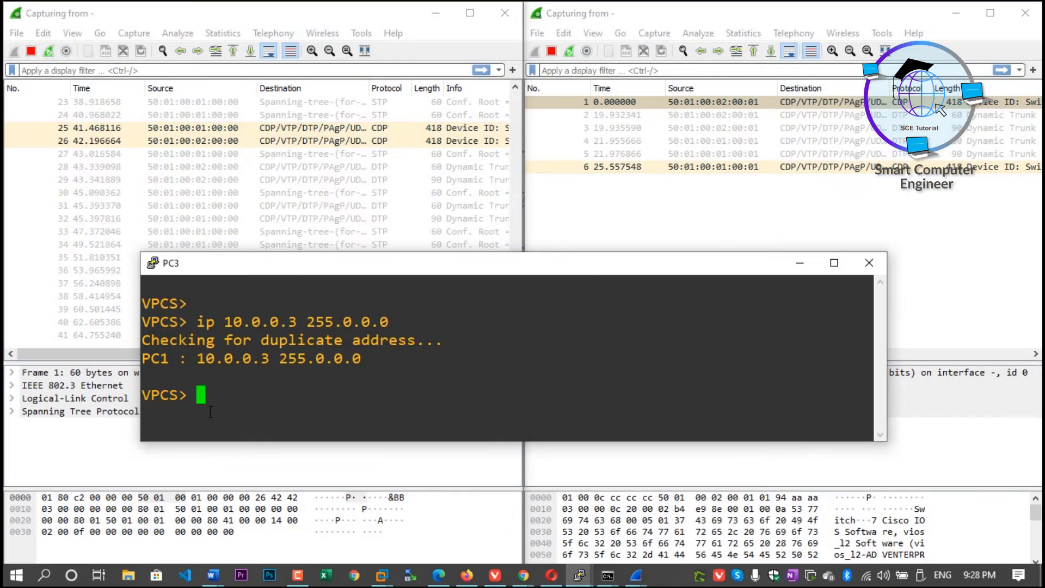
text(ping 1)
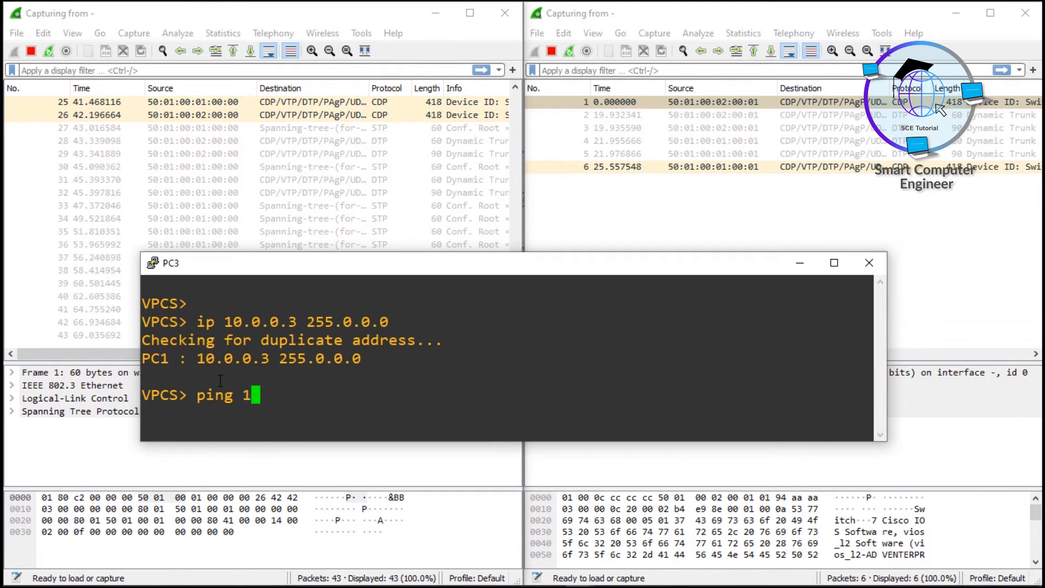
text(0.0.0.6)
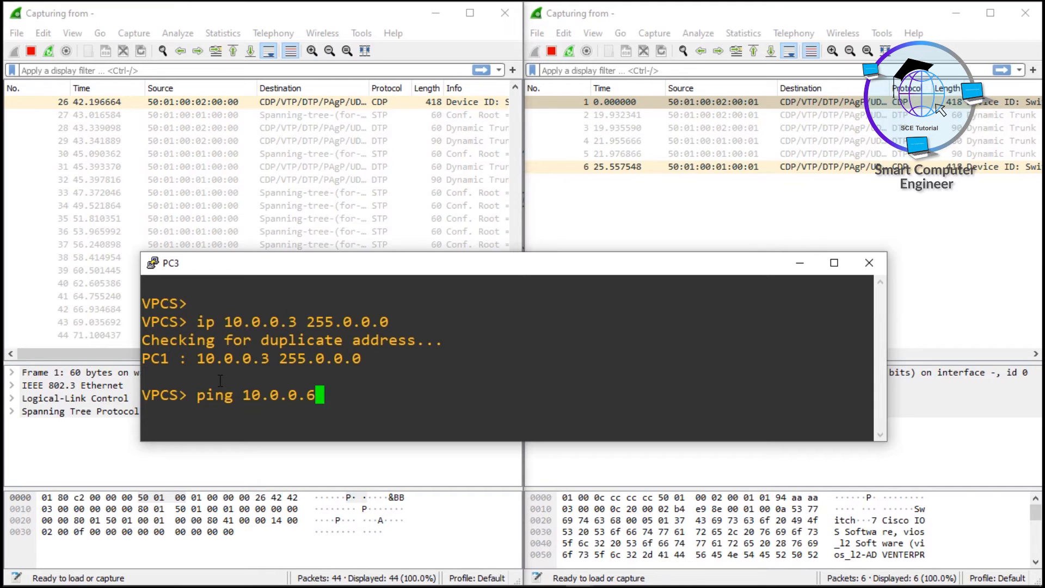
key(Return)
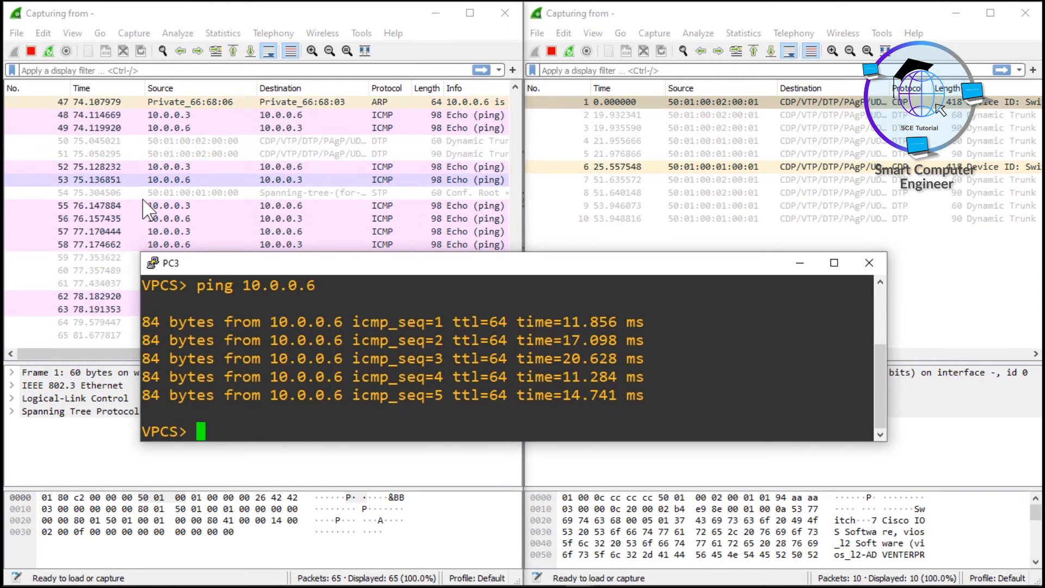
key(Up)
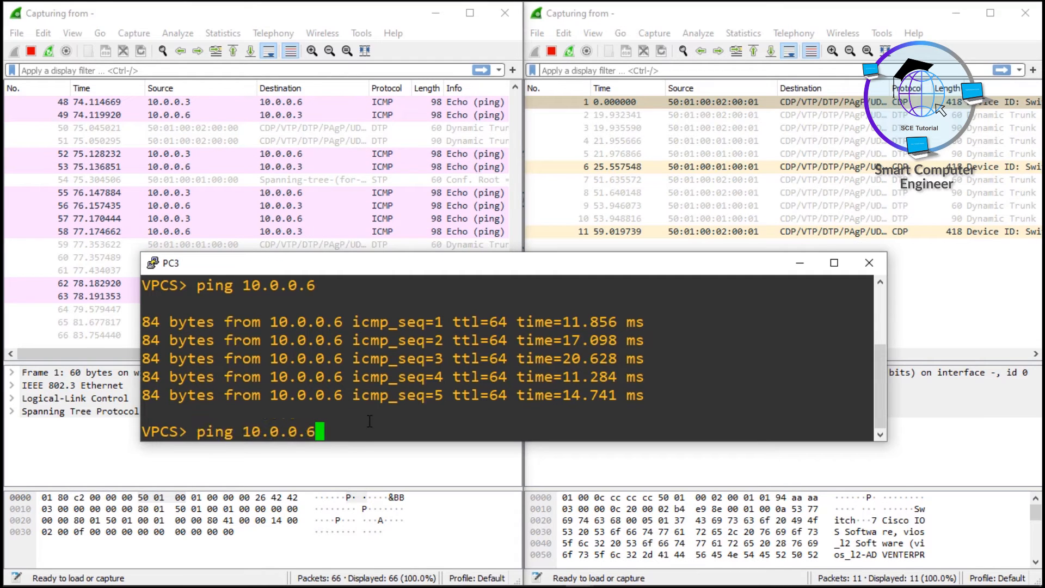
key(Return)
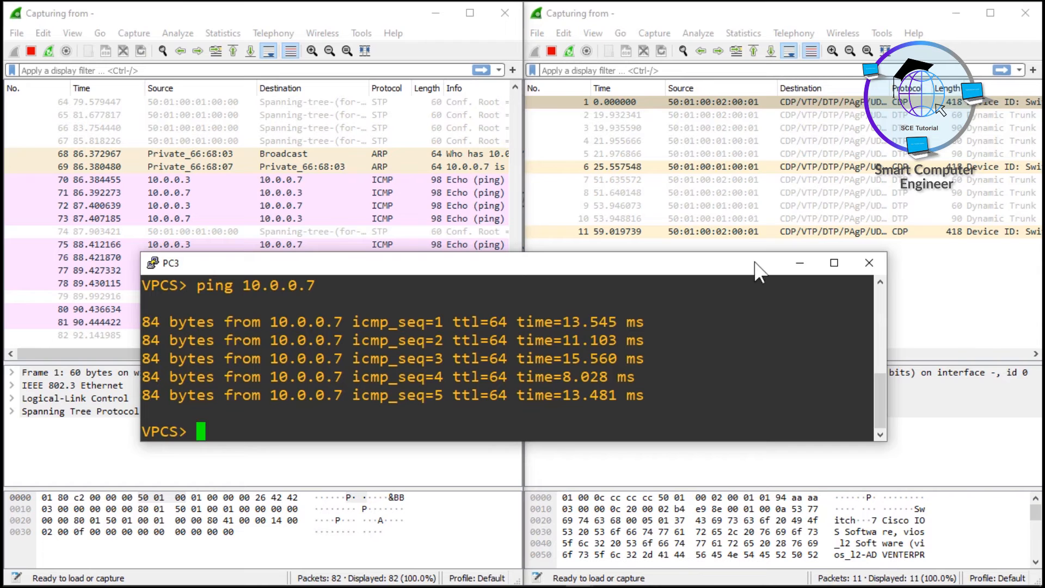
click(800, 263)
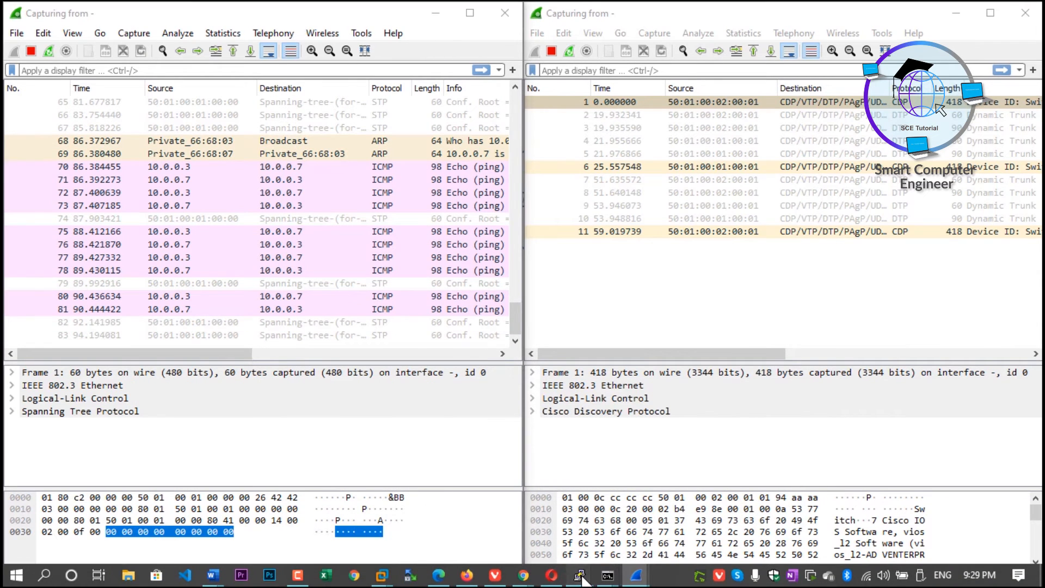
Ping 10.0.0.6 and 10.0.0.7 from PC4's console while both captures run
mouse_move(604, 577)
click(210, 543)
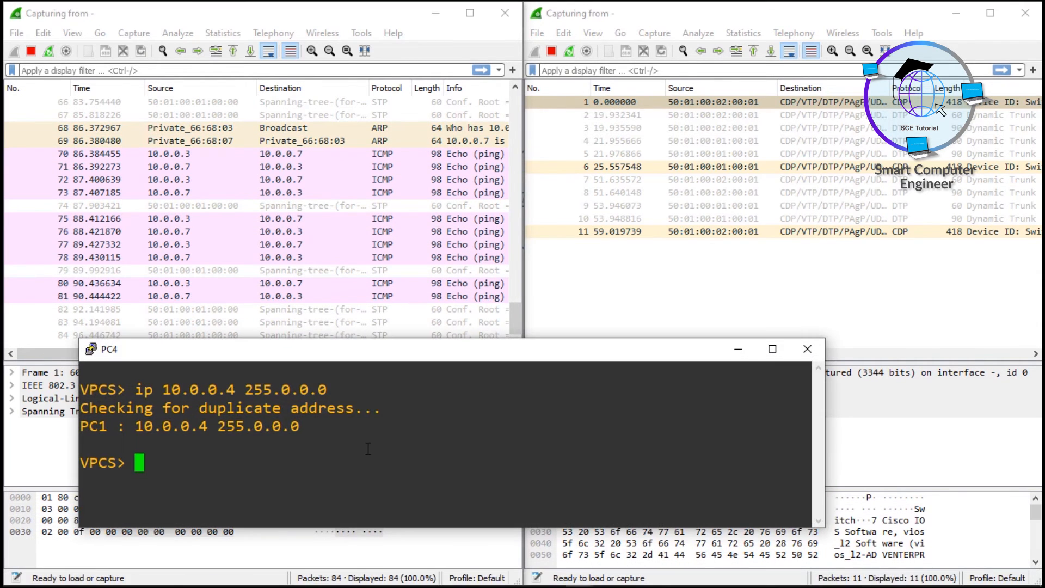
text(ping )
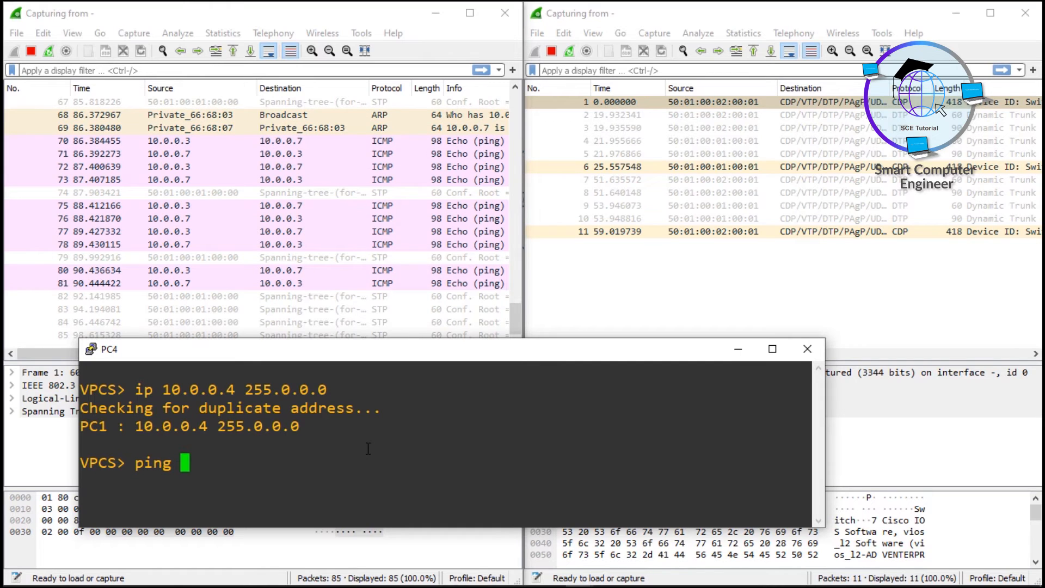
text(10.0.0)
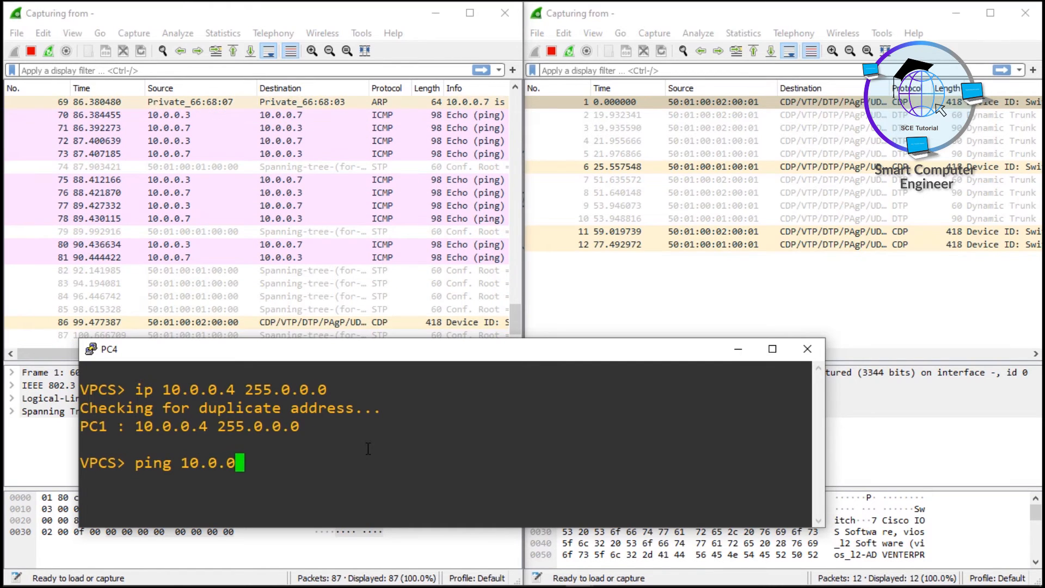
text(.6)
key(Return)
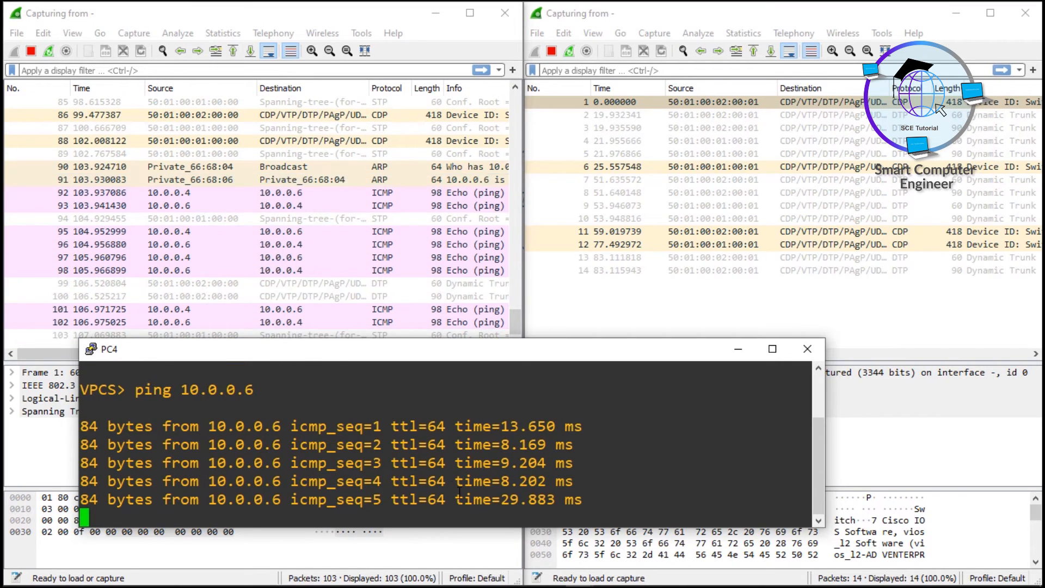
key(Up)
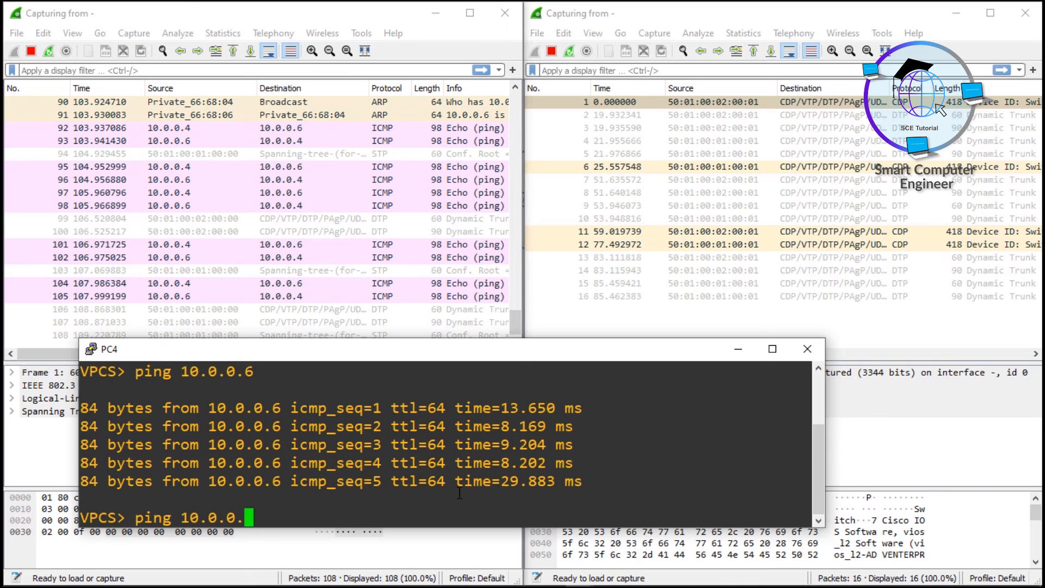
key(Return)
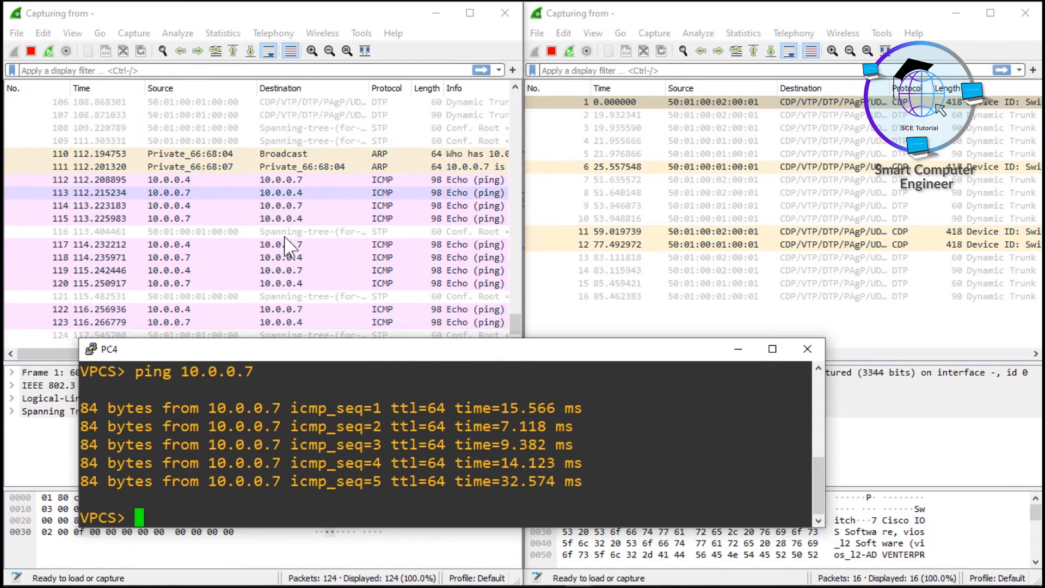
Switch to the EVE-NG topology, bring up Switch1's console and enter global configuration mode with conf t
mouse_move(266, 585)
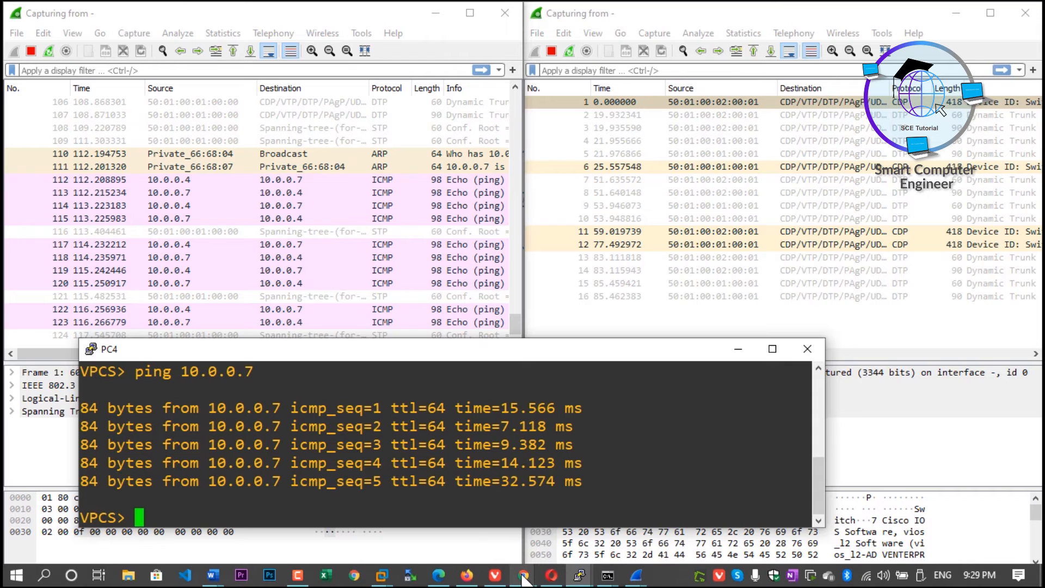
mouse_move(525, 580)
click(612, 509)
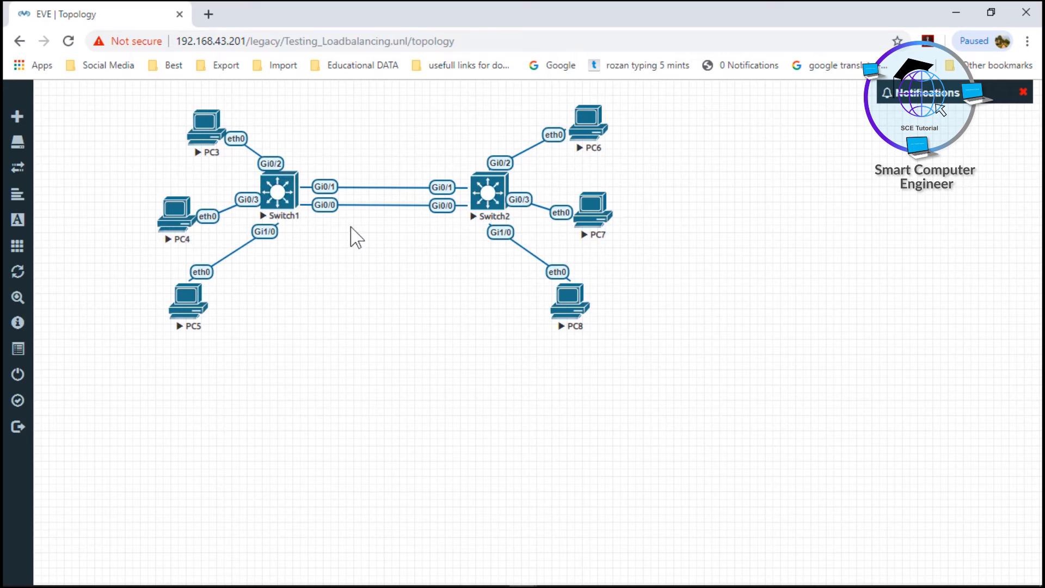
mouse_move(571, 568)
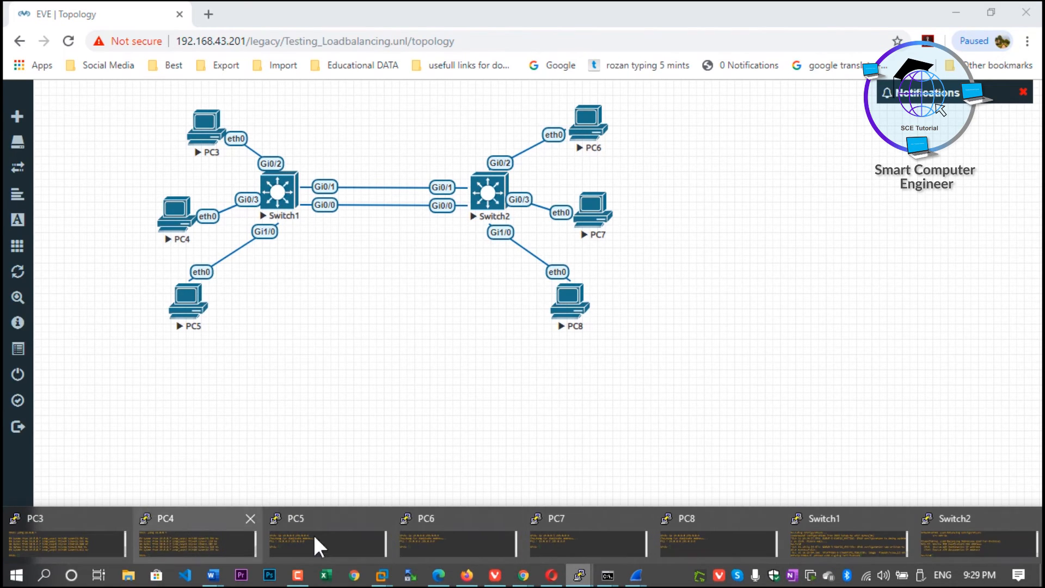
click(877, 545)
key(Return)
key(Return)
text(conf t)
key(Return)
key(Return)
key(Return)
key(Return)
key(Return)
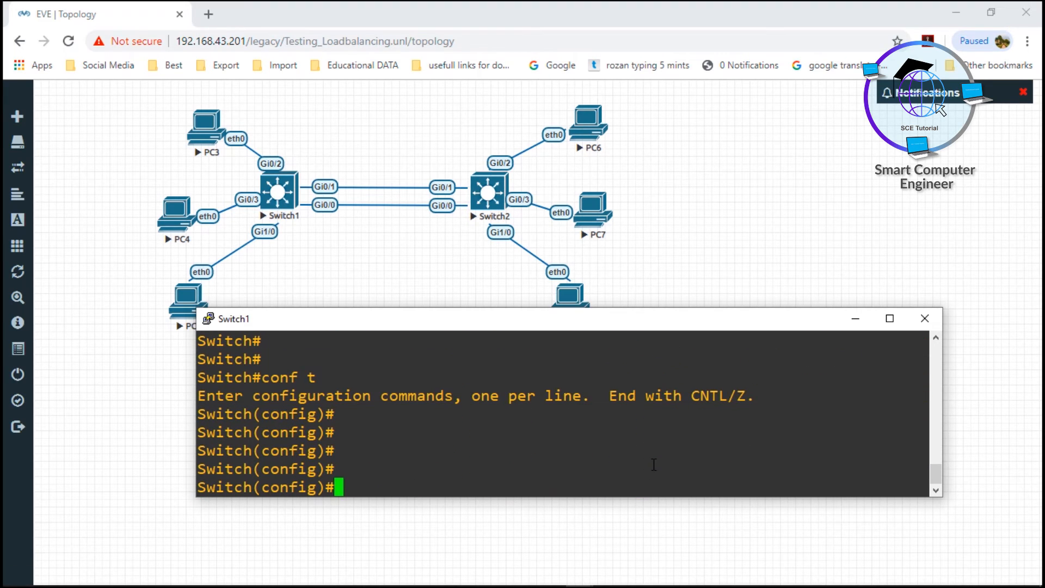
Enter port-channel load-balance on Switch1, list its available methods with ?, and examine the destination and source options
text(por)
key(Tab)
text(t-c)
key(Tab)
text(lo)
key(Tab)
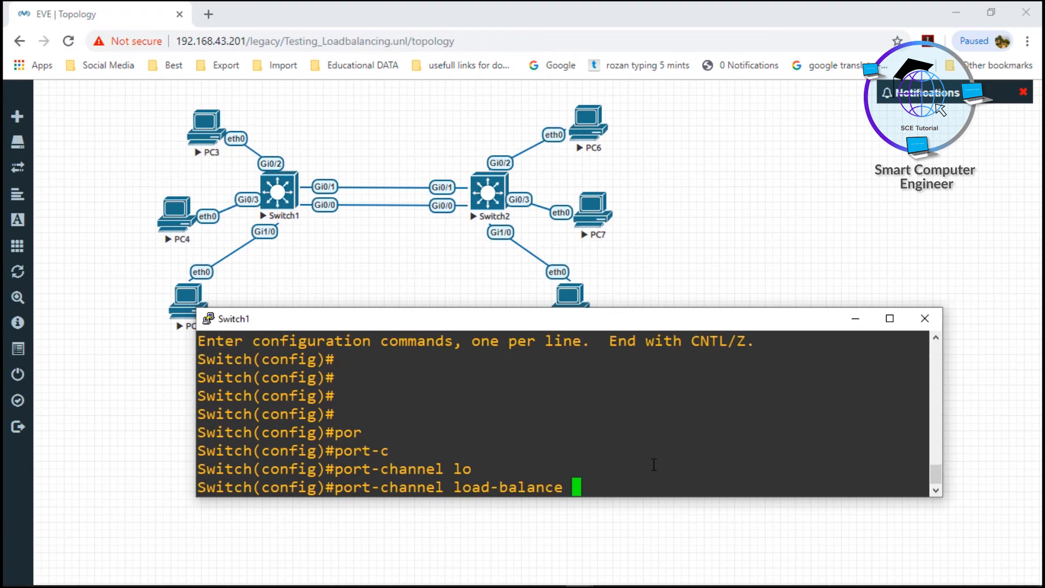
text(?)
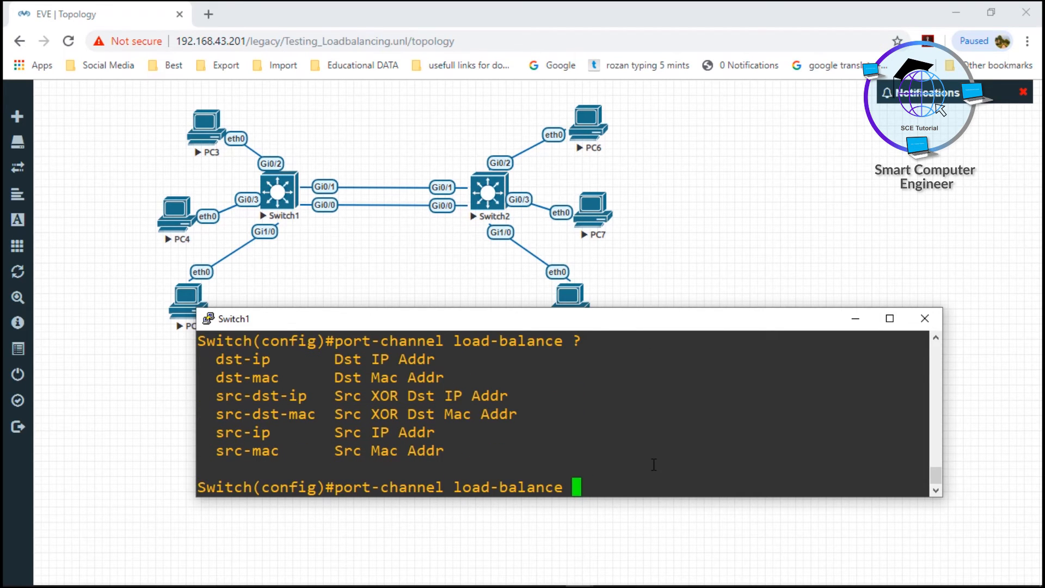
drag(209, 364, 298, 397)
click(229, 388)
mouse_move(218, 418)
mouse_down()
mouse_move(294, 415)
mouse_move(224, 433)
mouse_move(251, 444)
mouse_move(215, 457)
mouse_move(272, 455)
mouse_up()
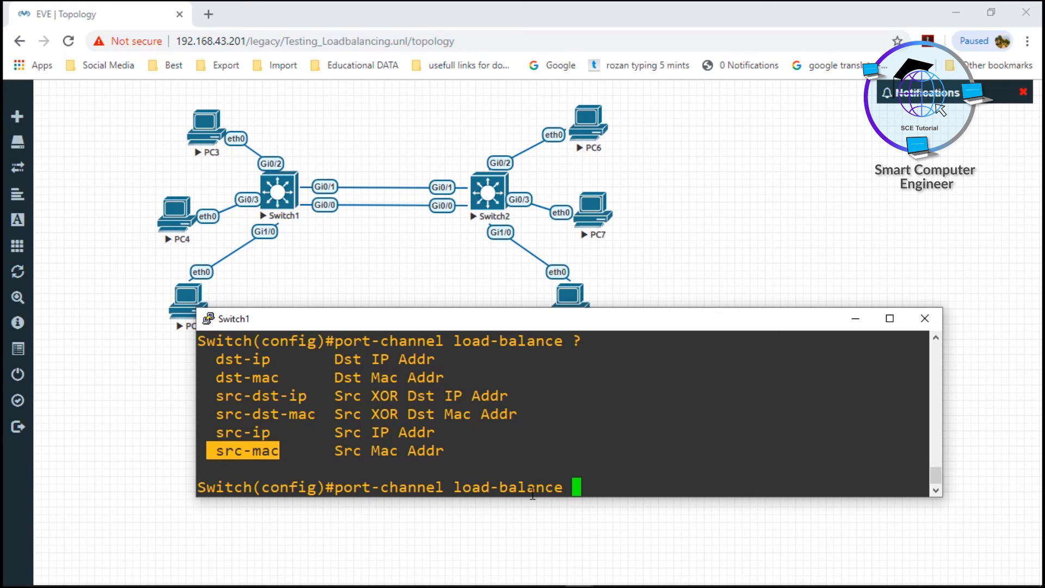
Set Switch1's port-channel load-balance method to src-mac
text(r)
key(Tab)
text(c-m)
key(Tab)
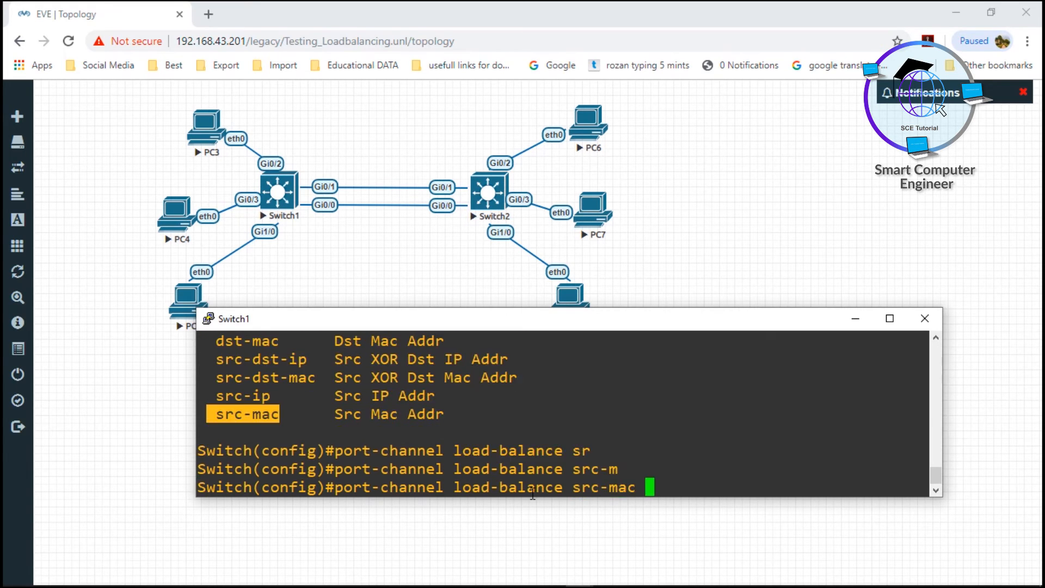
key(Return)
Leave configuration mode on Switch1 and save the configuration with write
text(end)
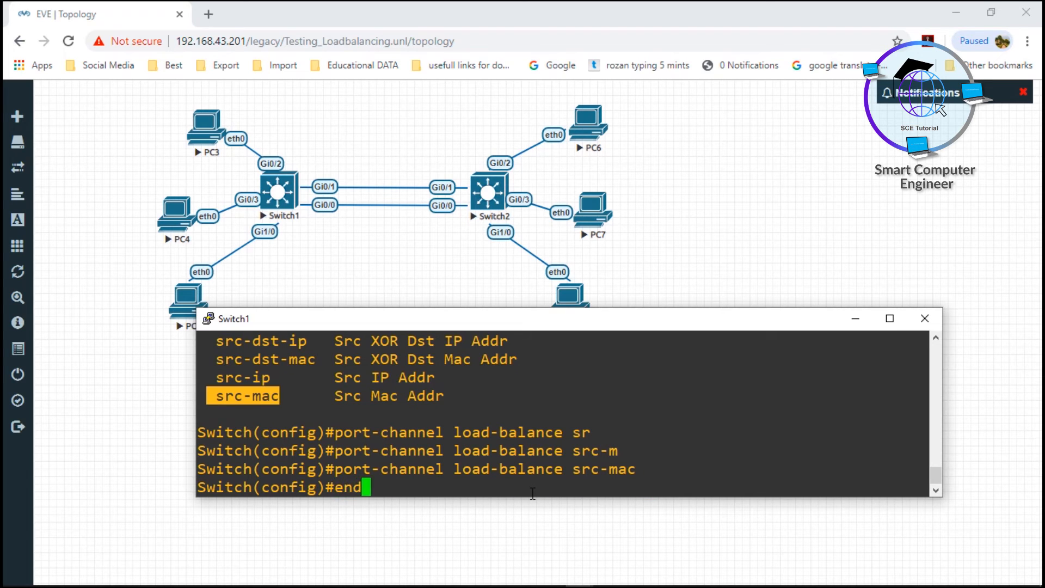
key(Return)
key(Return)
key(Return)
text(wr)
key(Tab)
key(Return)
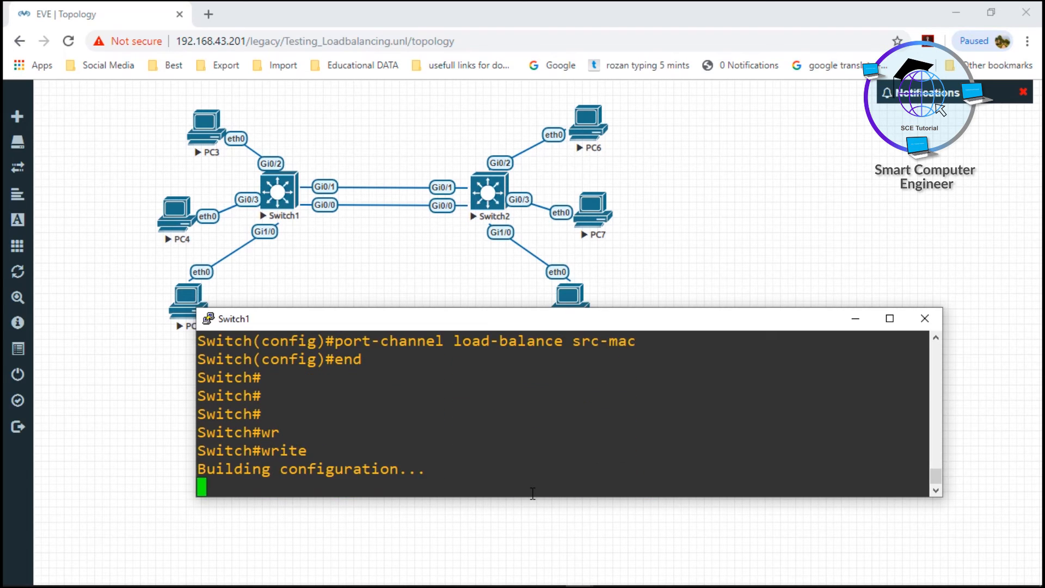
Minimize Switch1's console and the EVE-NG topology, and ping 10.0.0.7 from PC4 with both link captures in view
mouse_move(484, 587)
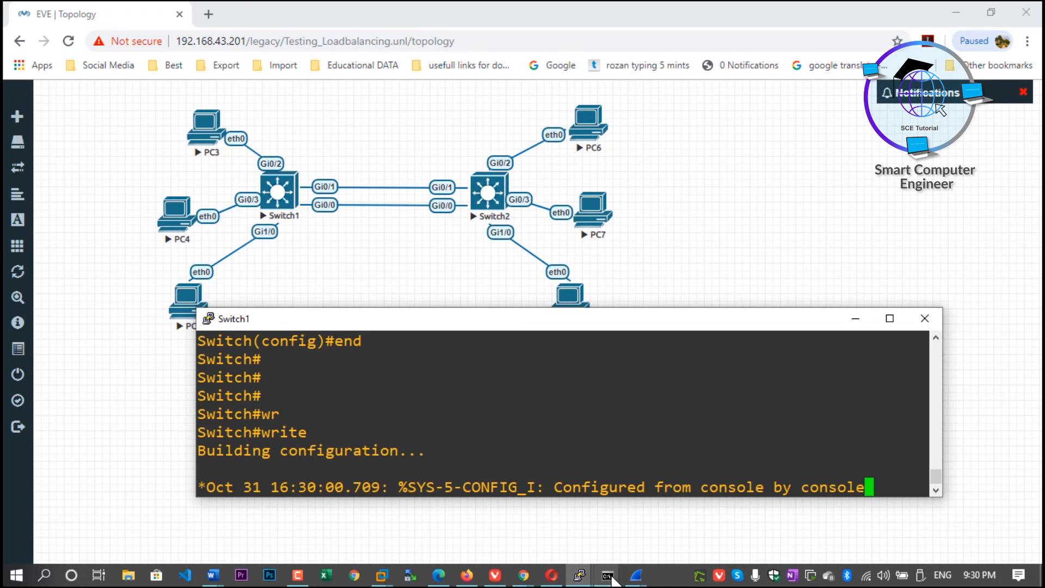
click(855, 319)
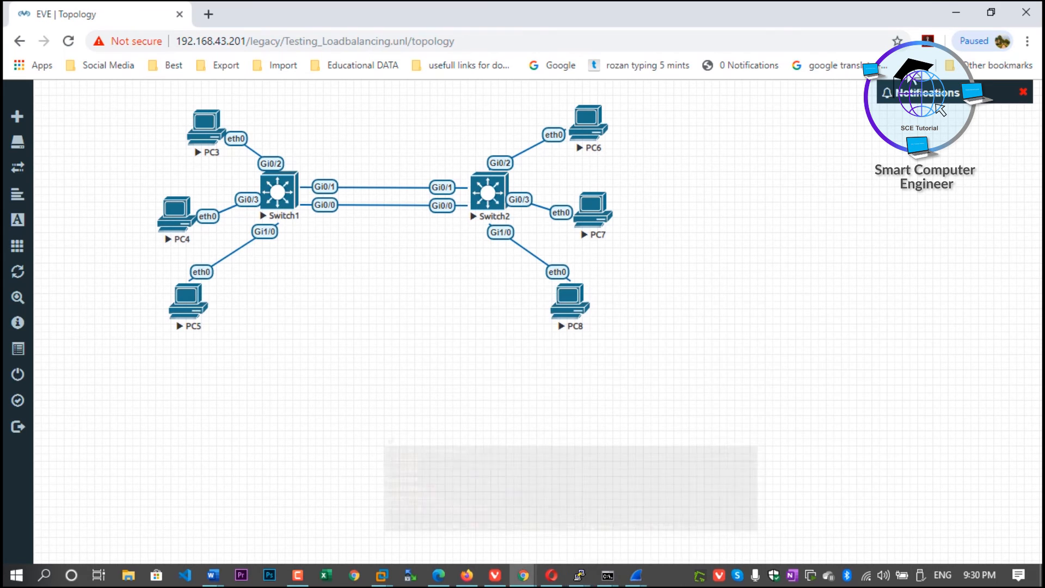
click(956, 12)
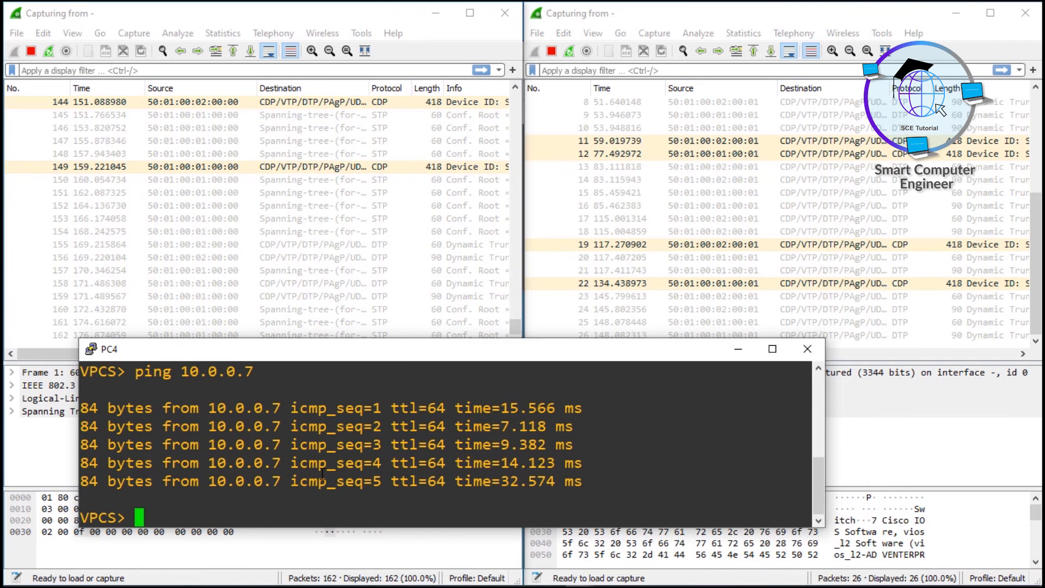
key(Up)
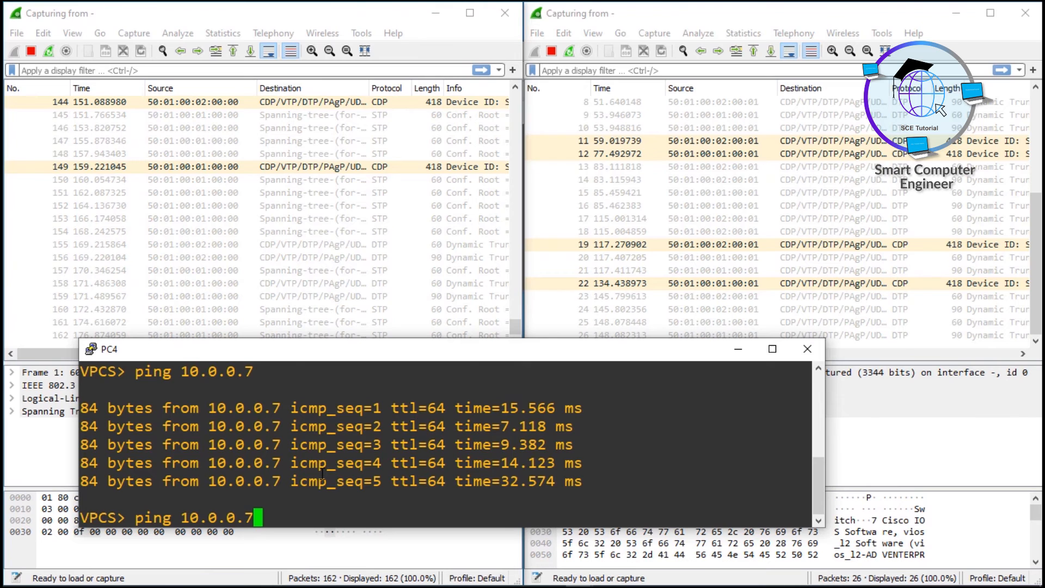
key(Return)
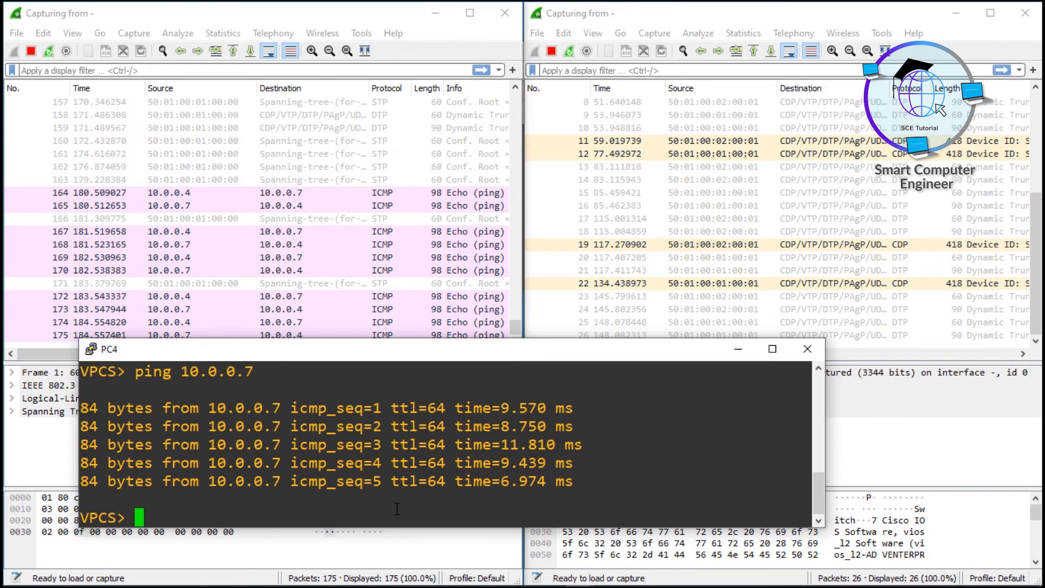
Ping 10.0.0.6 from PC4, and minimize PC4's console
key(Up)
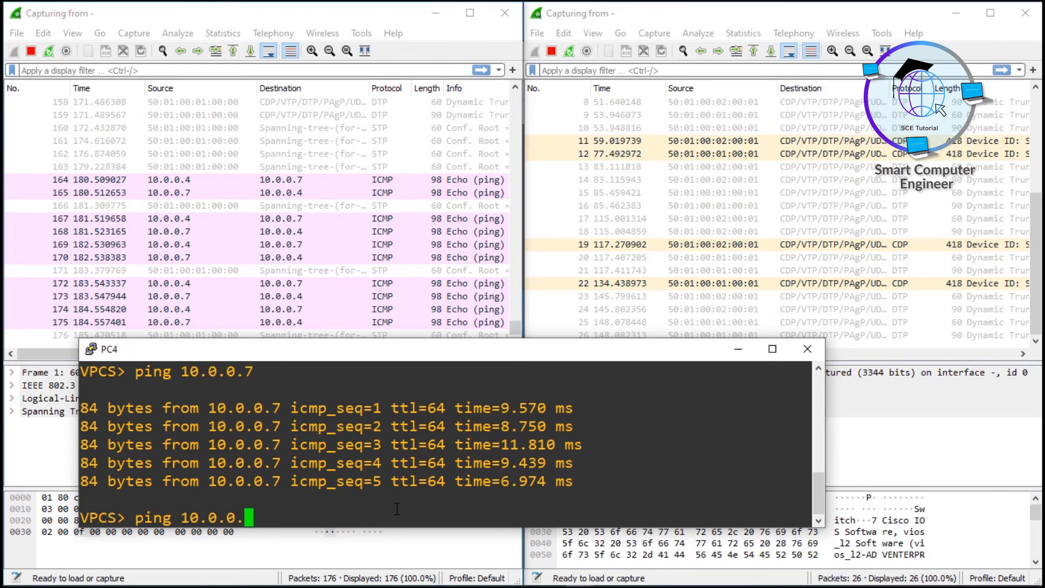
text(6)
key(Return)
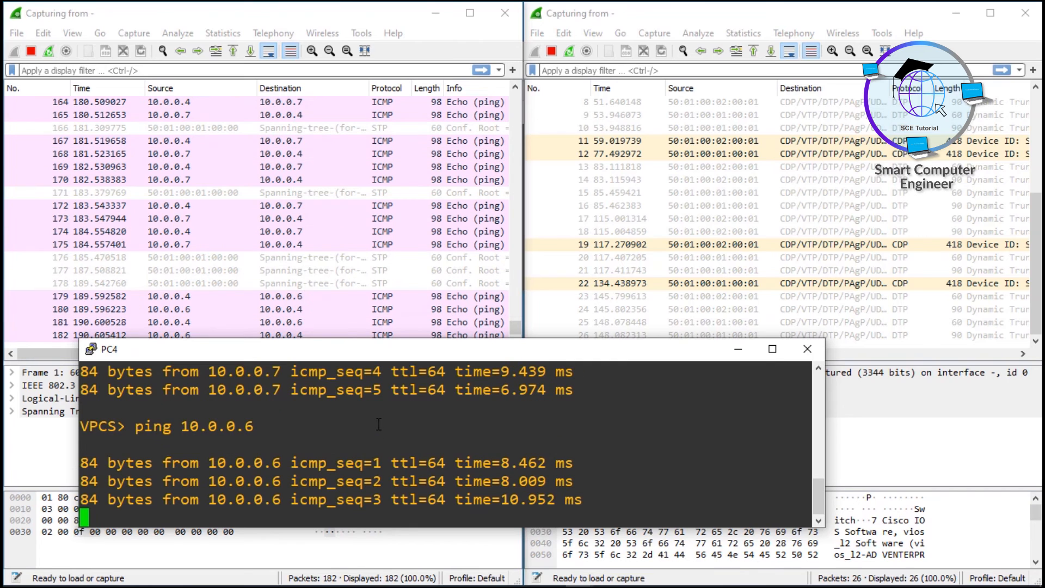
click(738, 350)
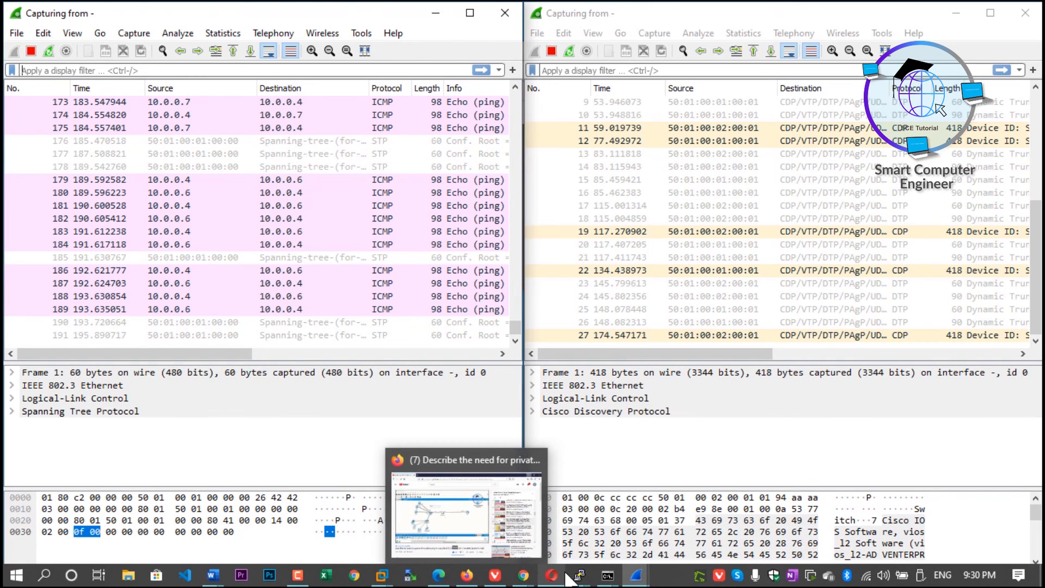
Bring up PC3's console, ping 10.0.0.7 from it, and move the console below the captures' packet lists
mouse_move(579, 575)
click(49, 520)
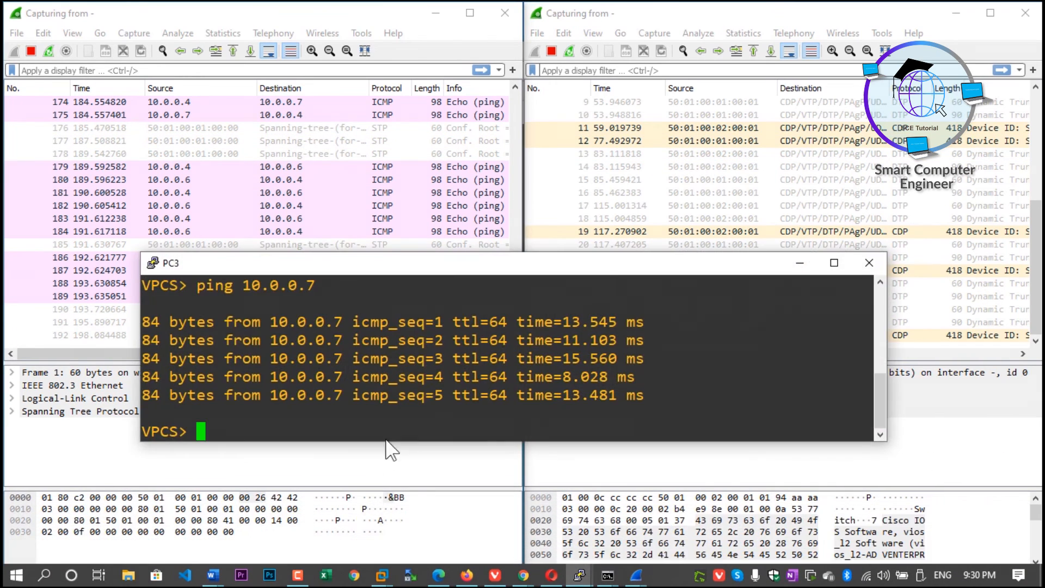
key(Up)
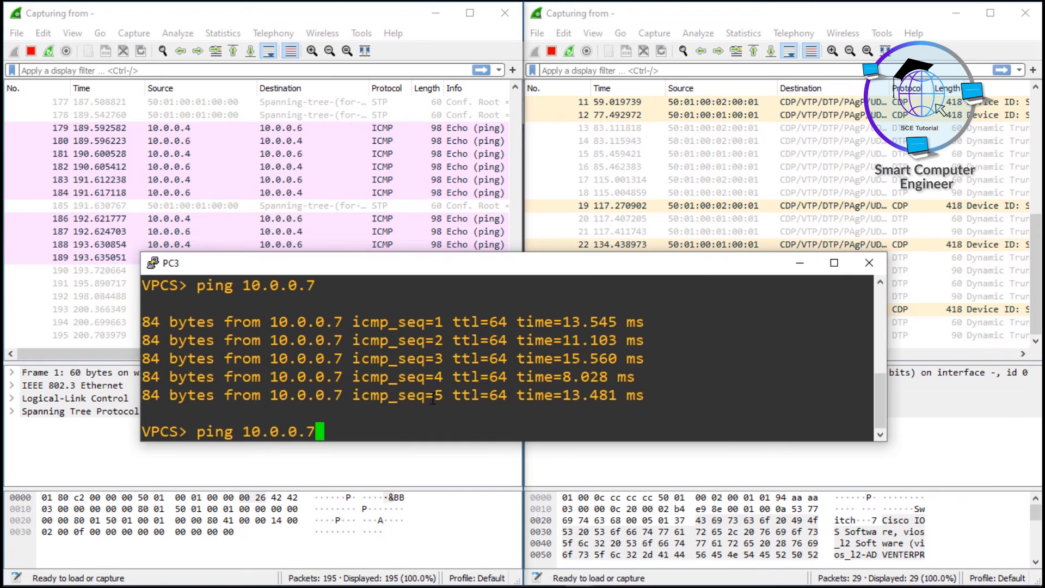
key(Return)
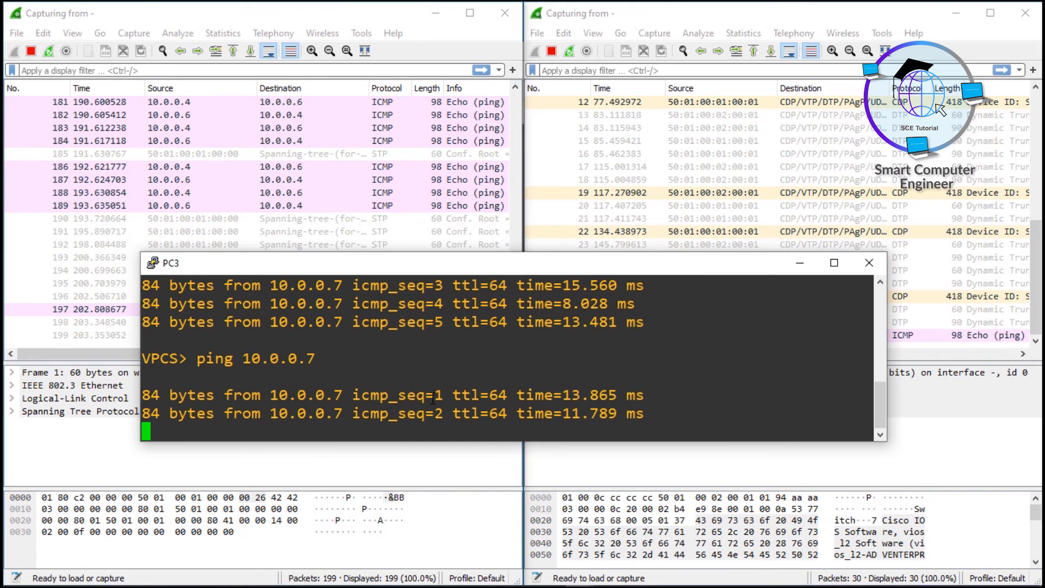
drag(556, 270, 555, 397)
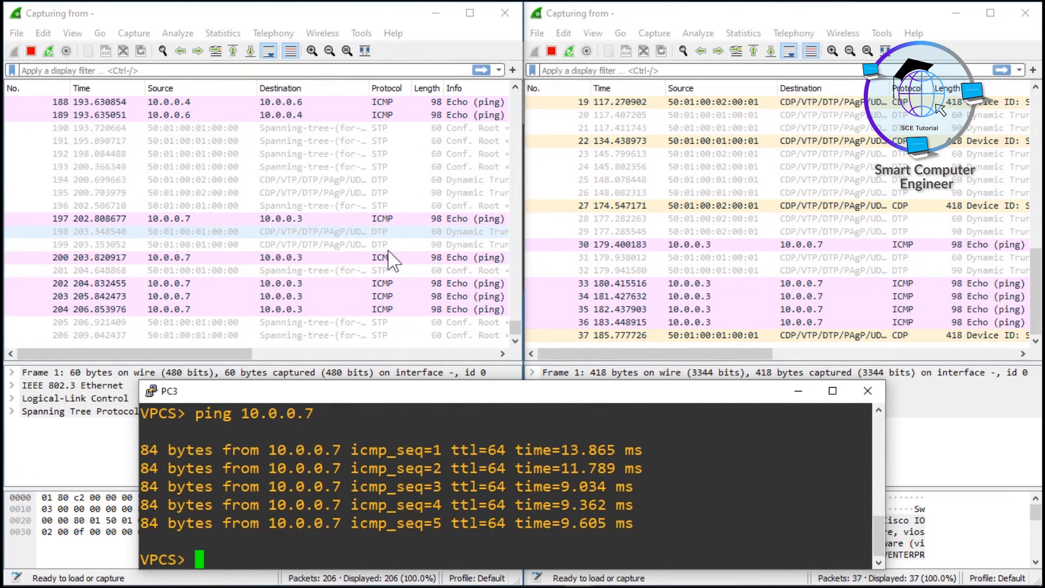
Ping 10.0.0.6 from PC3 and minimize its console to uncover both captures
mouse_move(495, 575)
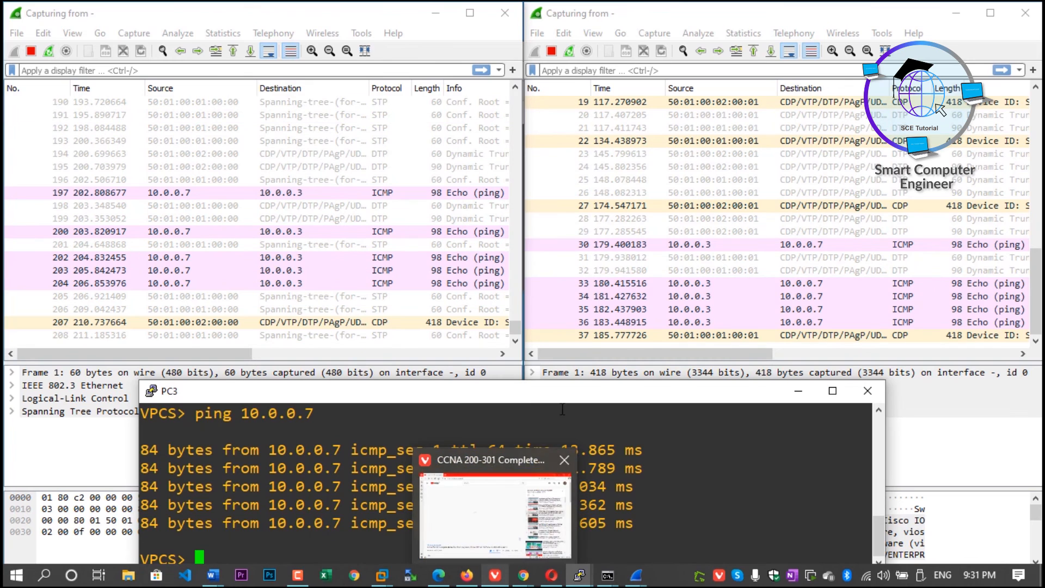
drag(565, 397, 565, 376)
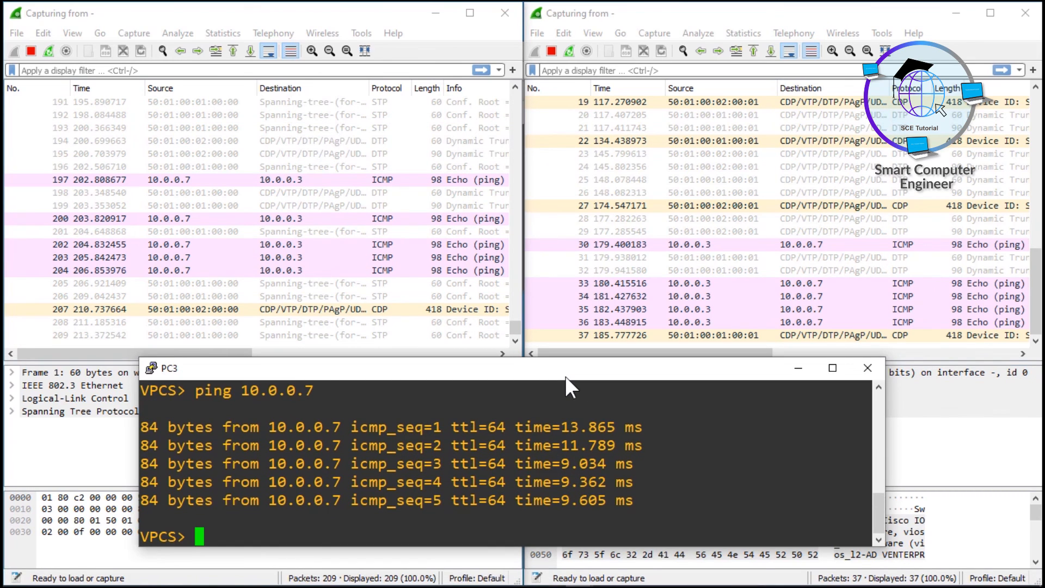
key(Up)
text(6)
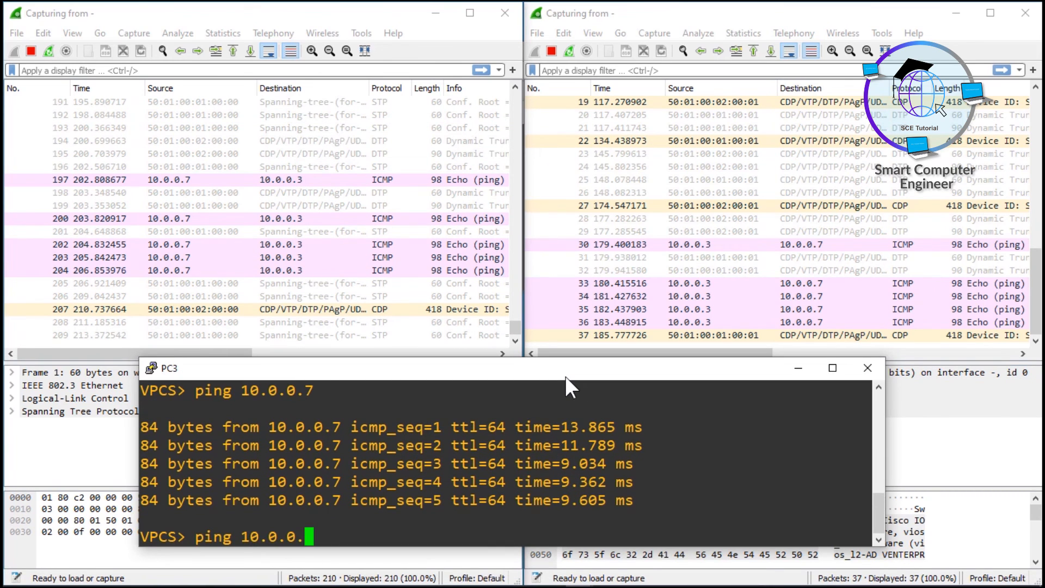
key(Return)
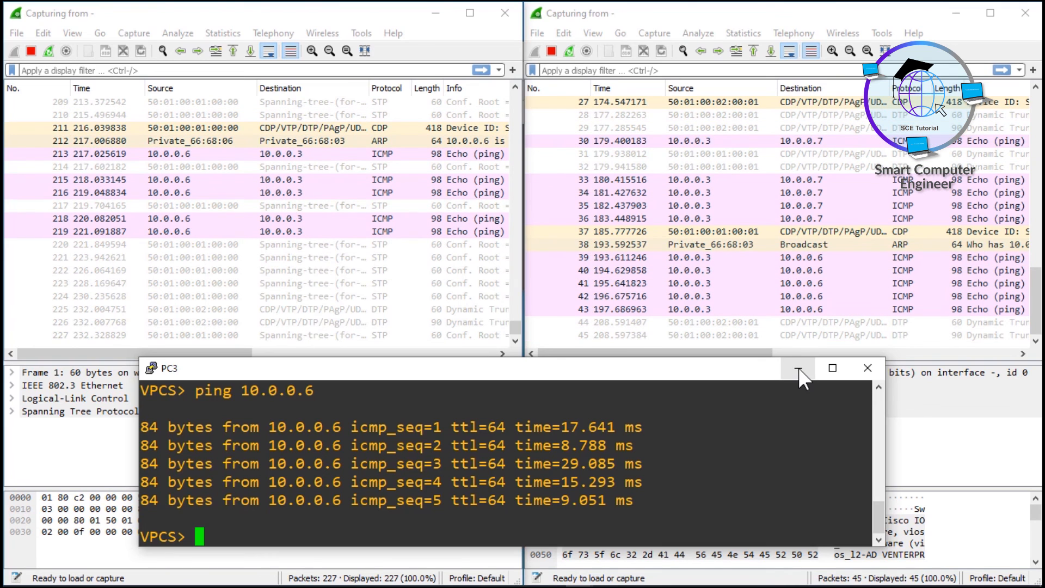
click(799, 368)
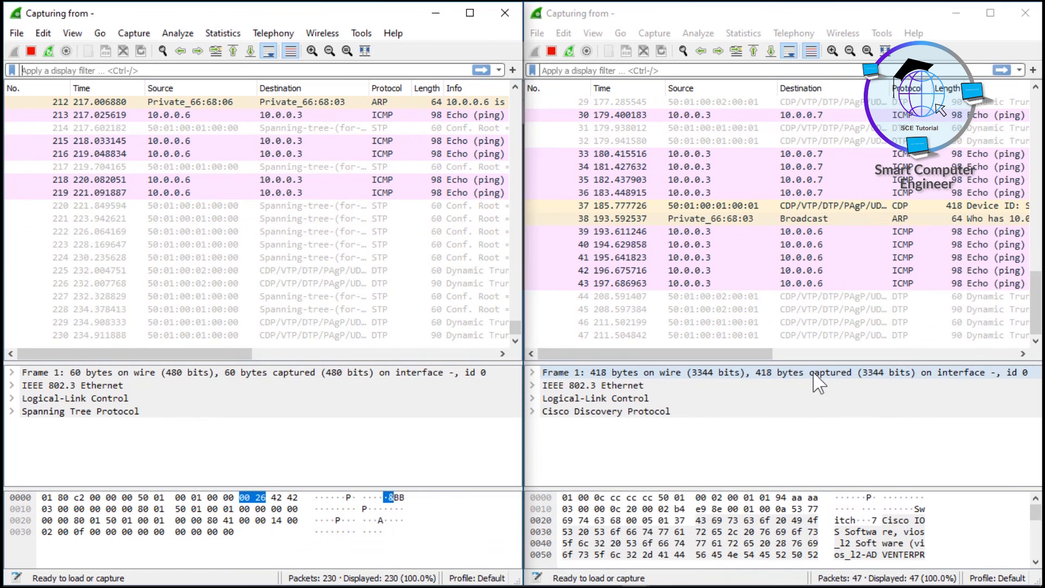
Minimize both Wireshark captures and bring up Switch1's console maximized
click(956, 12)
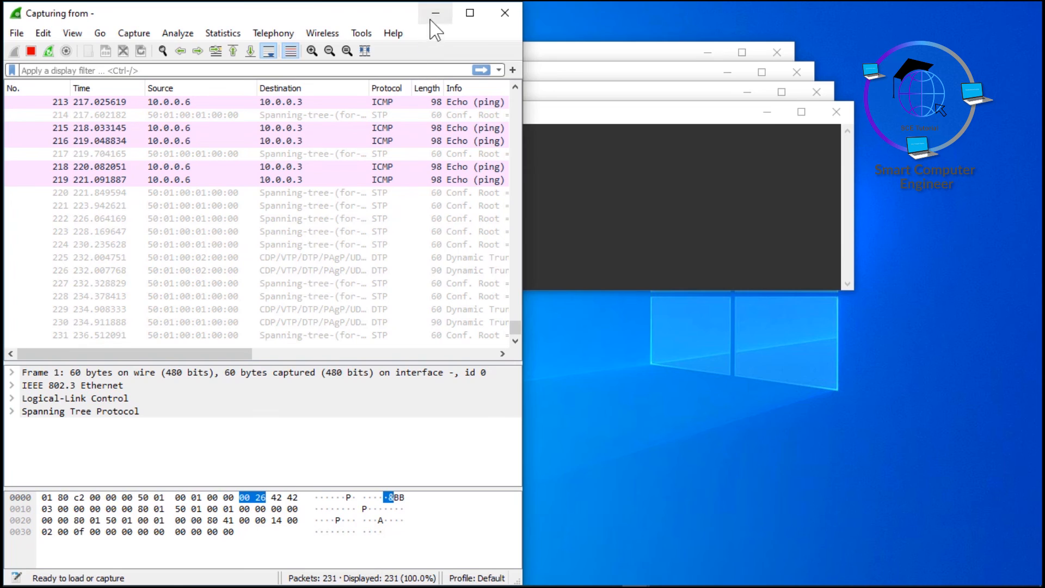
click(437, 13)
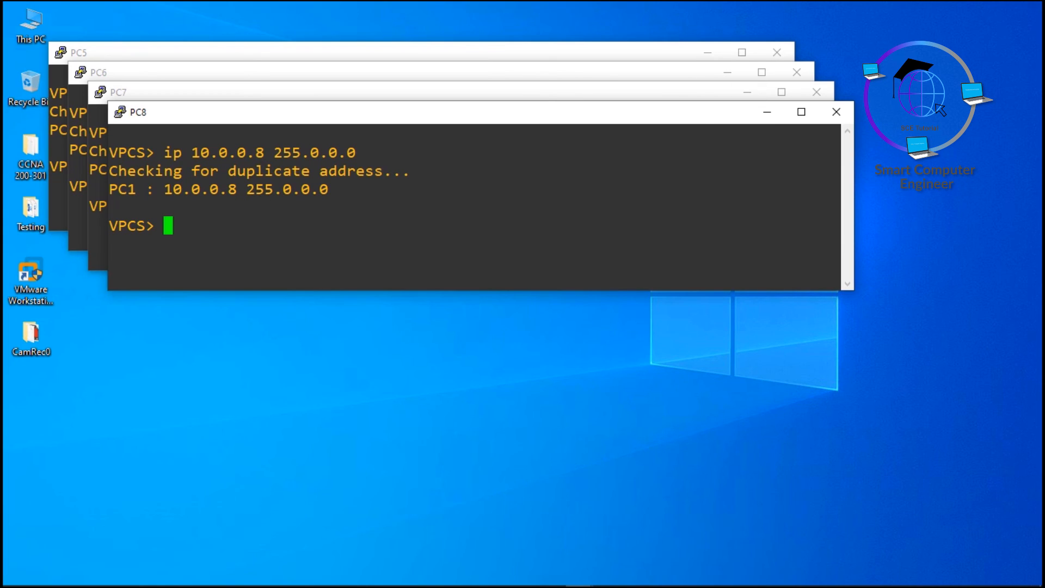
mouse_move(524, 586)
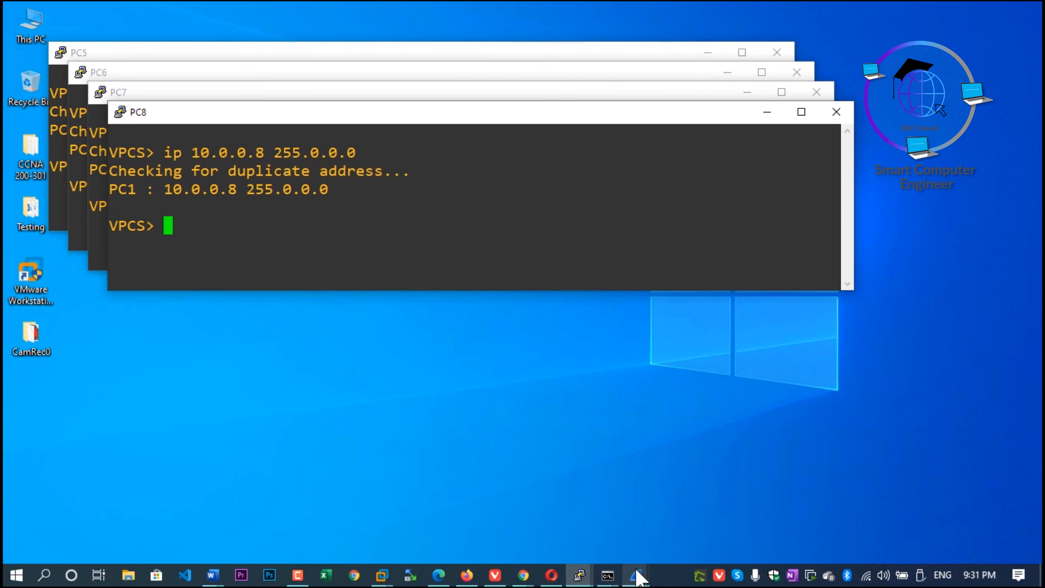
click(579, 576)
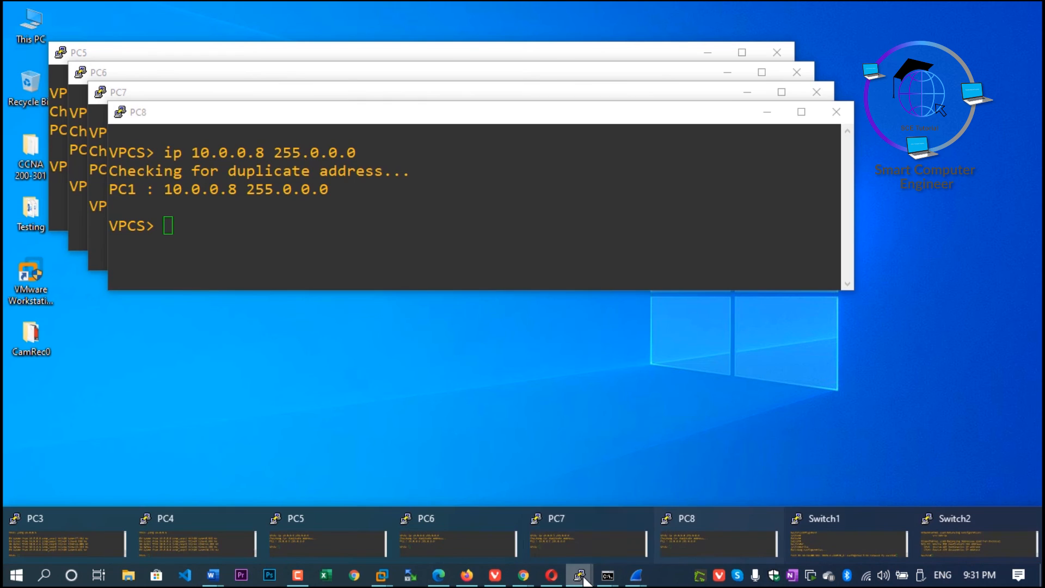
click(827, 547)
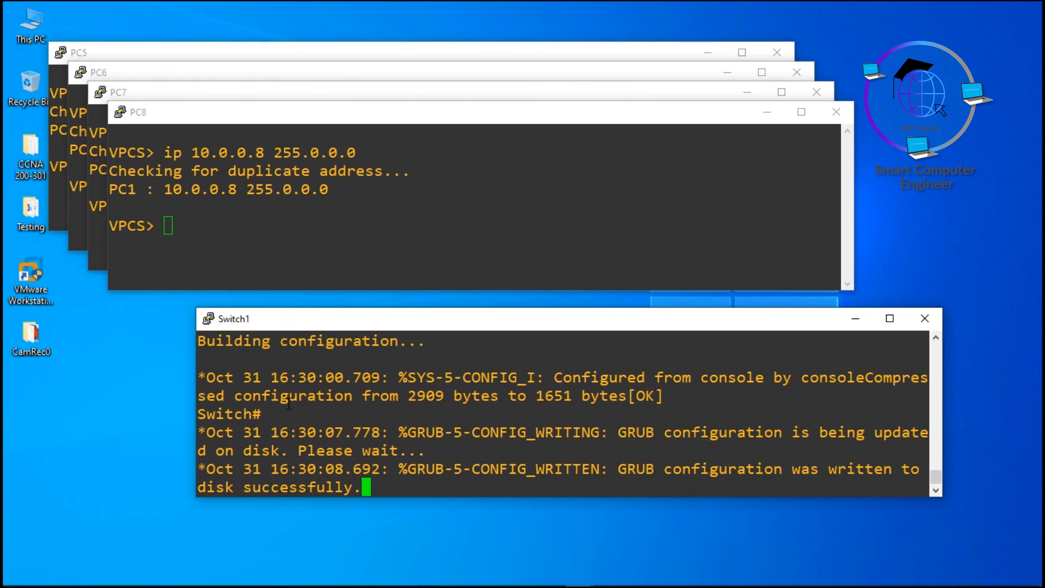
key(super+Up)
Examine the port-channel load-balance methods listed on Switch1, from dst-ip through src-mac, highlighting individual entries and the whole list
drag(22, 140, 256, 145)
drag(19, 157, 251, 159)
drag(6, 175, 246, 183)
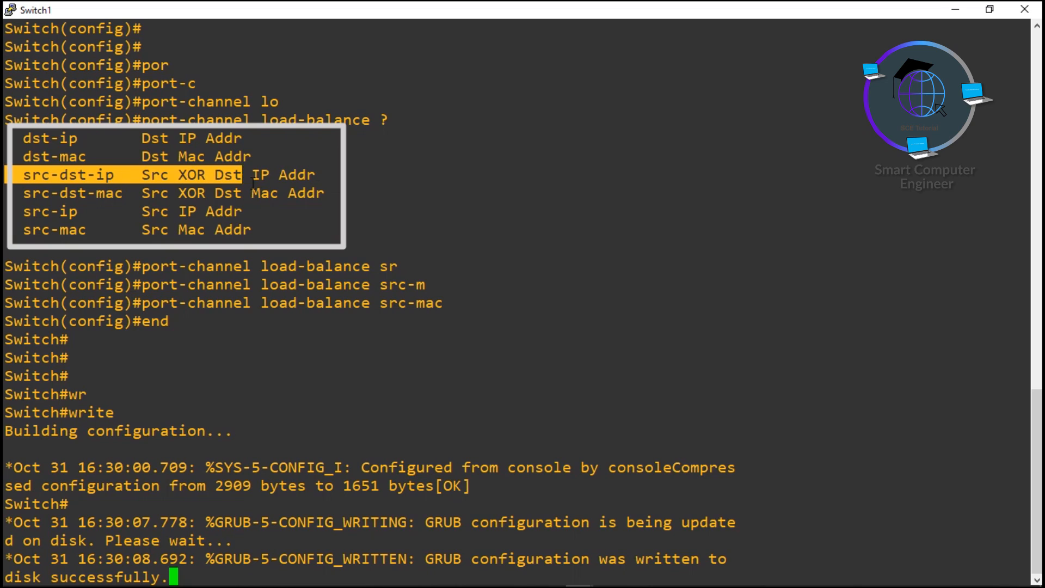
drag(5, 193, 154, 191)
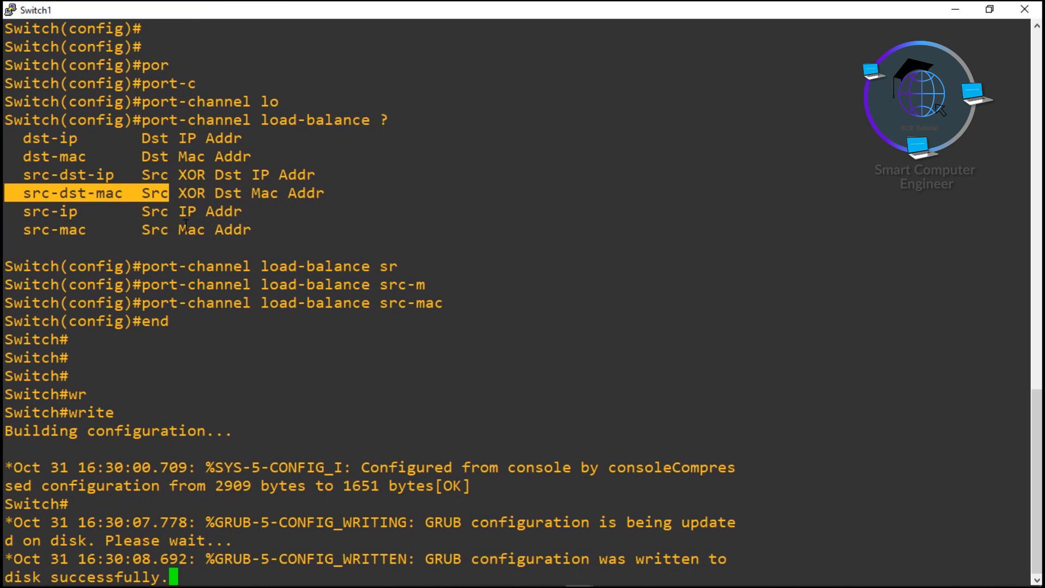
drag(20, 138, 295, 224)
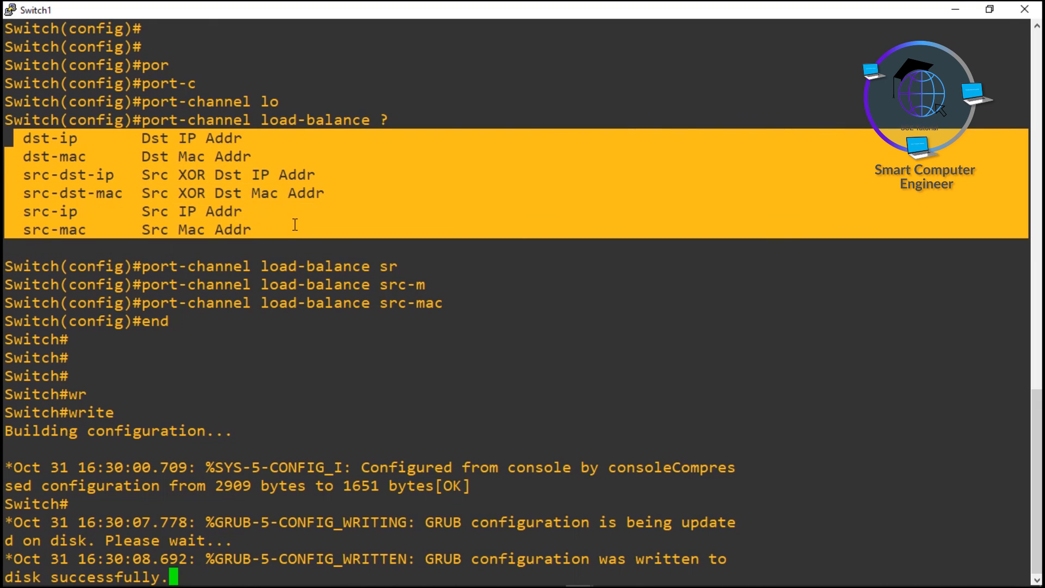